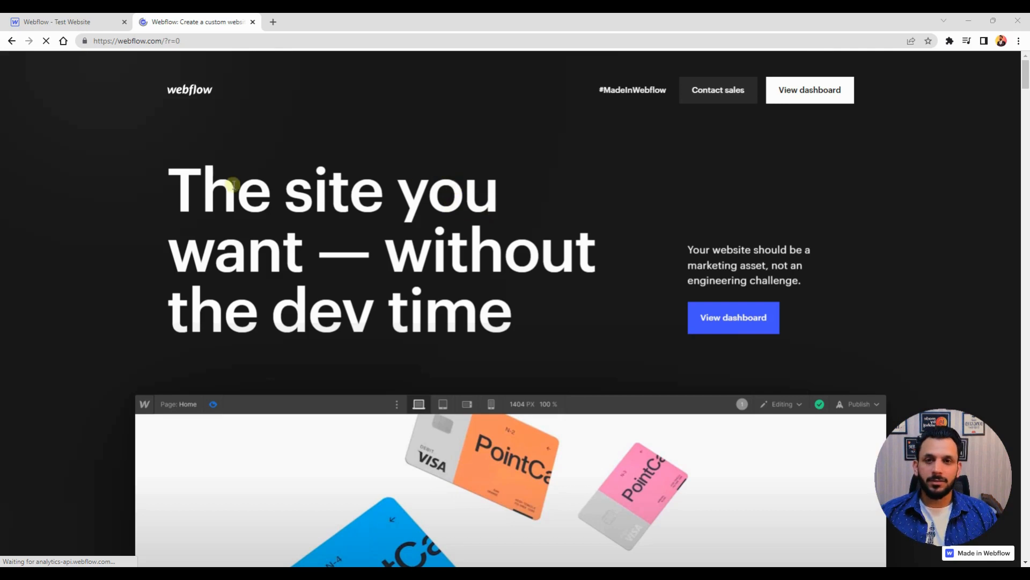
scroll(365, 192, "down", 2)
scroll(365, 192, "down", 3)
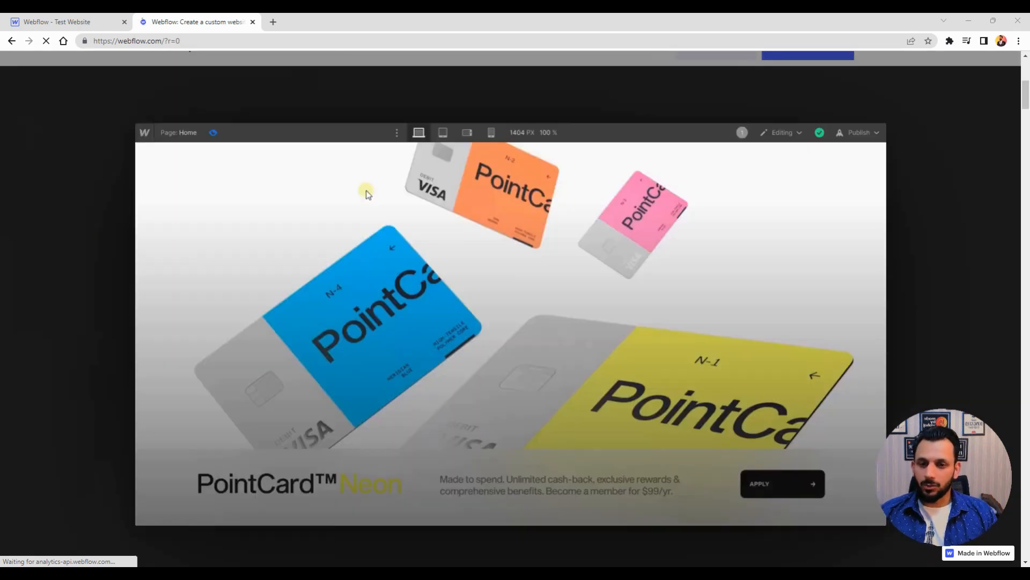
scroll(365, 192, "up", 5)
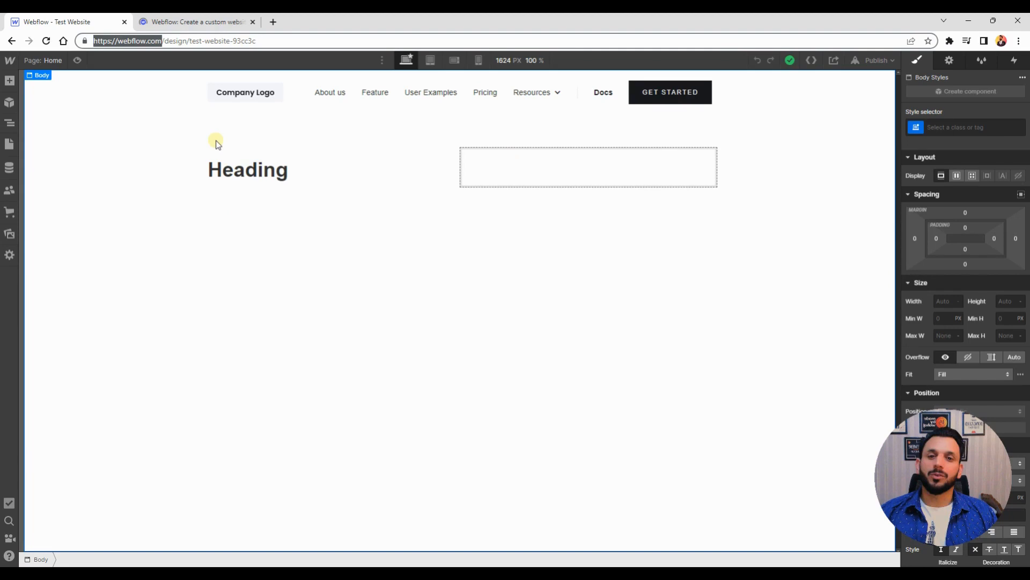
Select the Heading 1 element on the canvas and open, then close, the Add elements panel
left_click(134, 153)
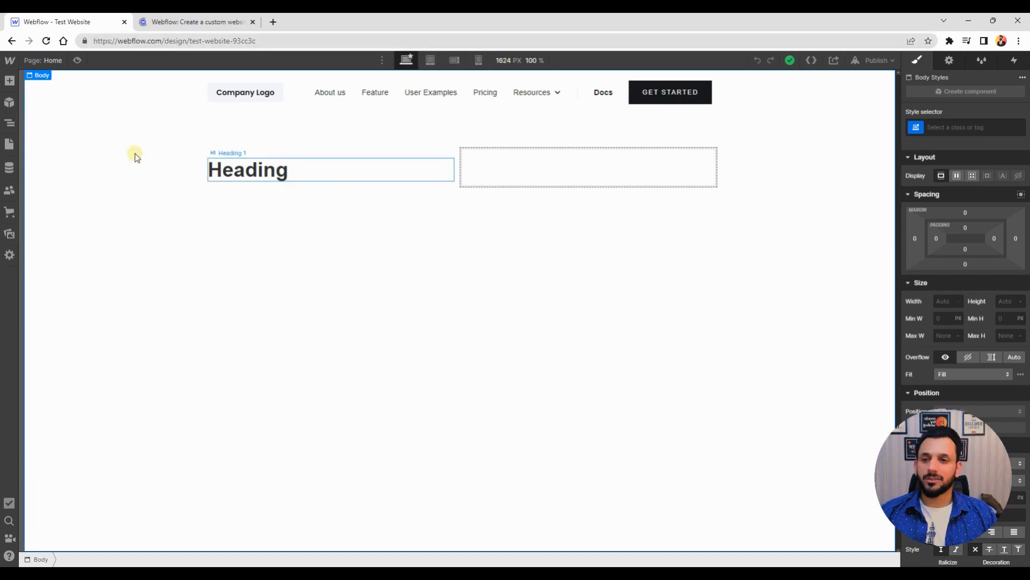
left_click(330, 173)
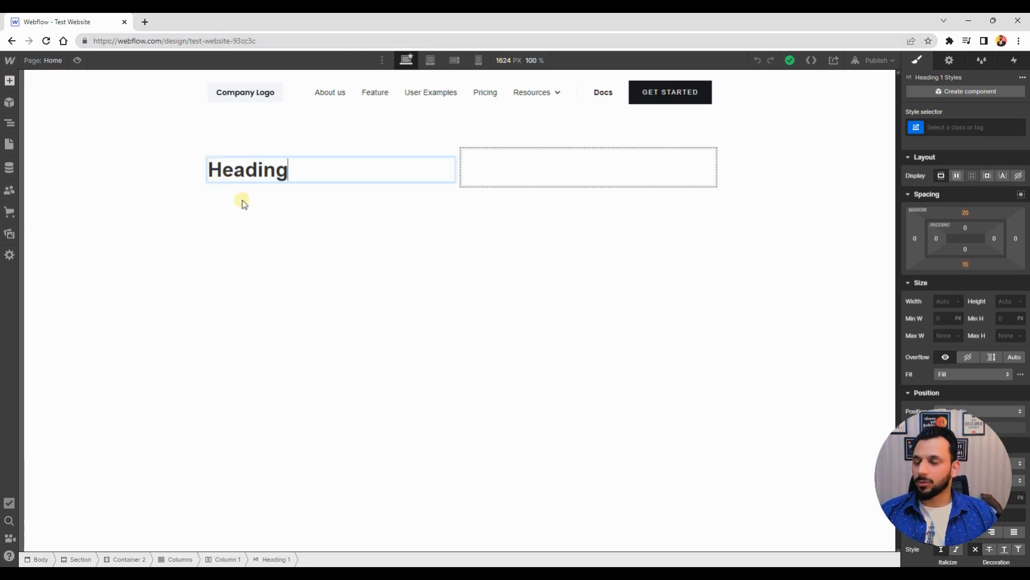
left_click(8, 81)
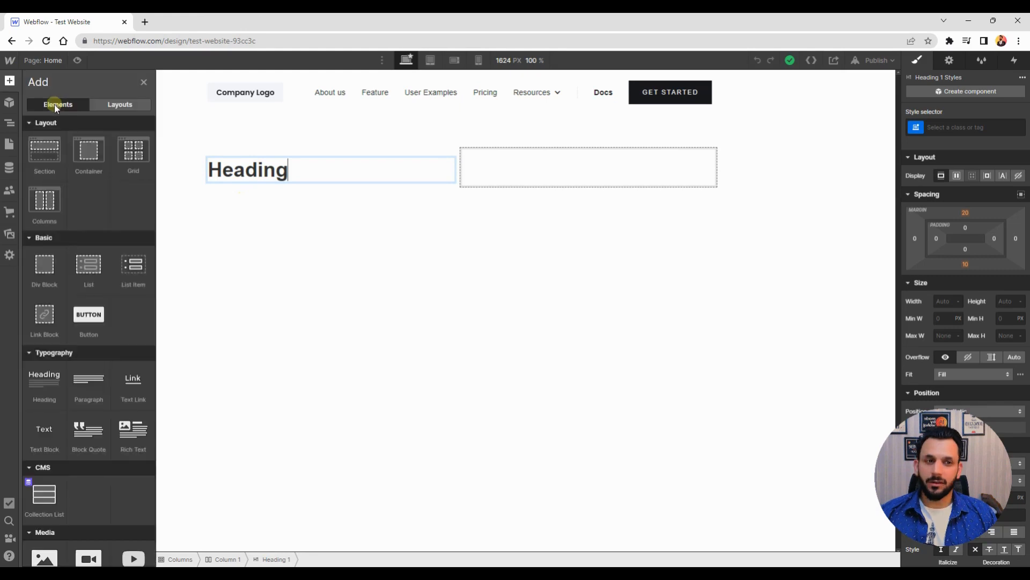
left_click(61, 109)
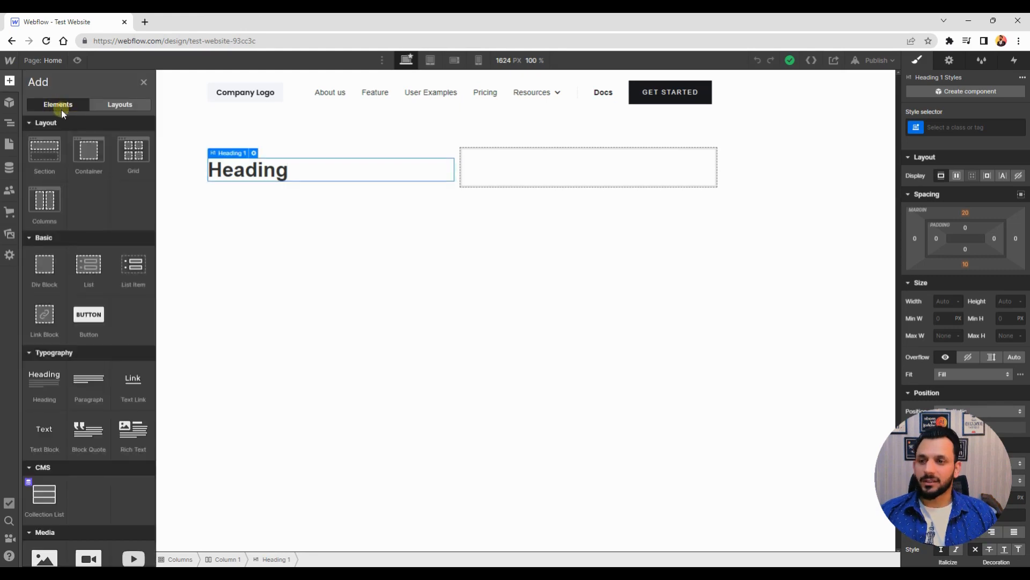
left_click(9, 81)
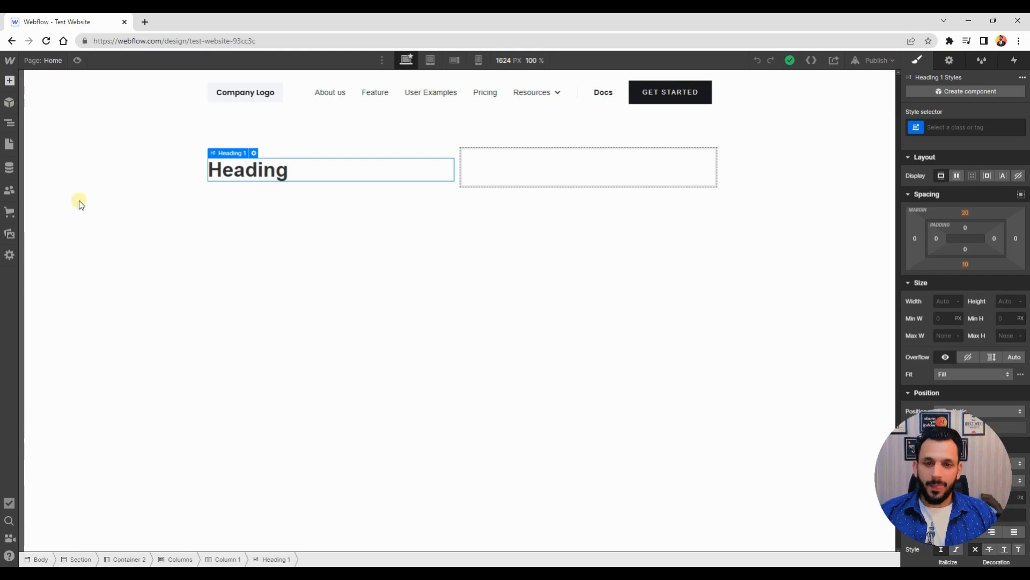
Open the Add elements panel and browse through all available element categories
key("a")
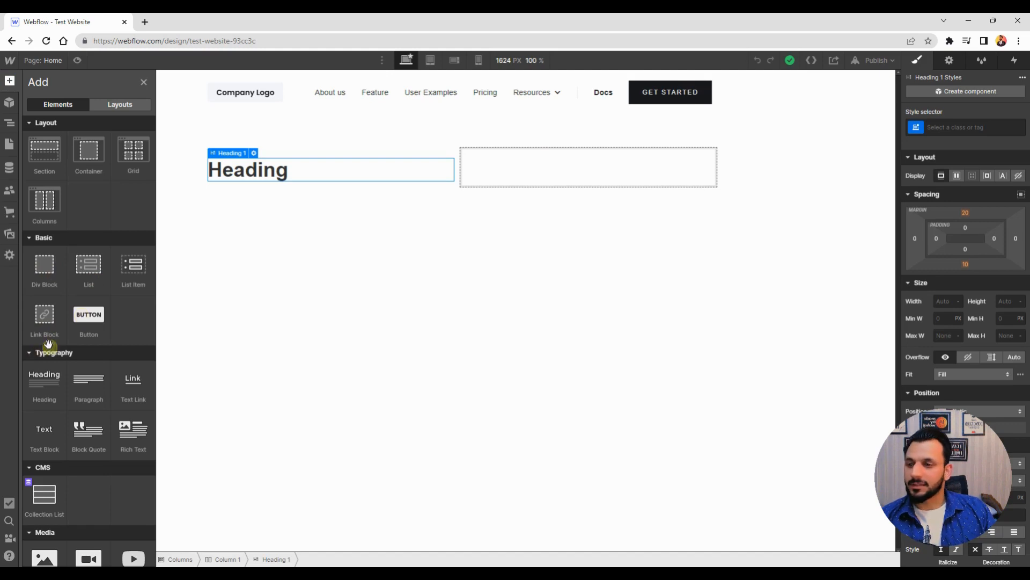
scroll(134, 328, "down", 1)
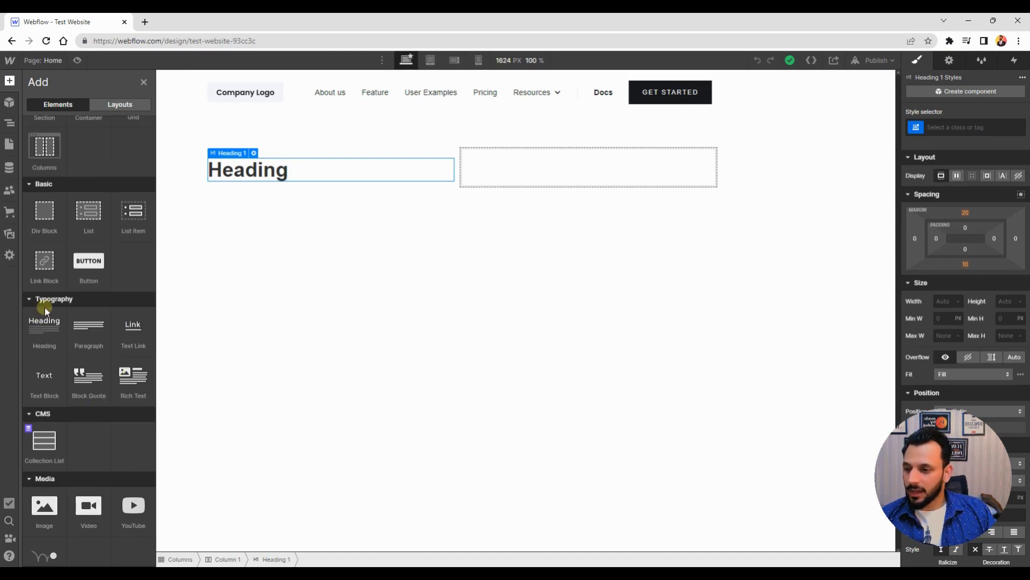
scroll(46, 289, "down", 3)
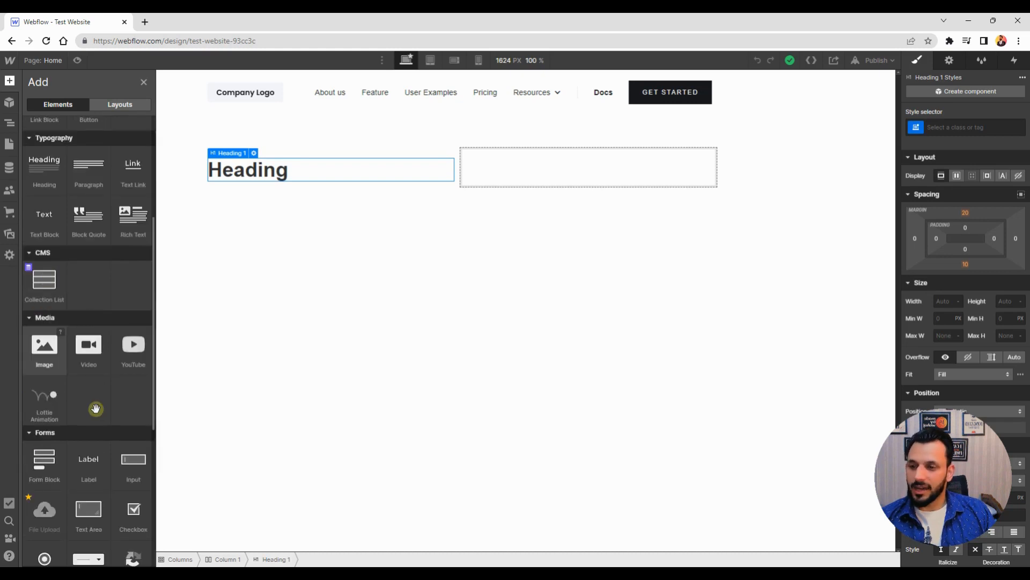
scroll(53, 233, "down", 1)
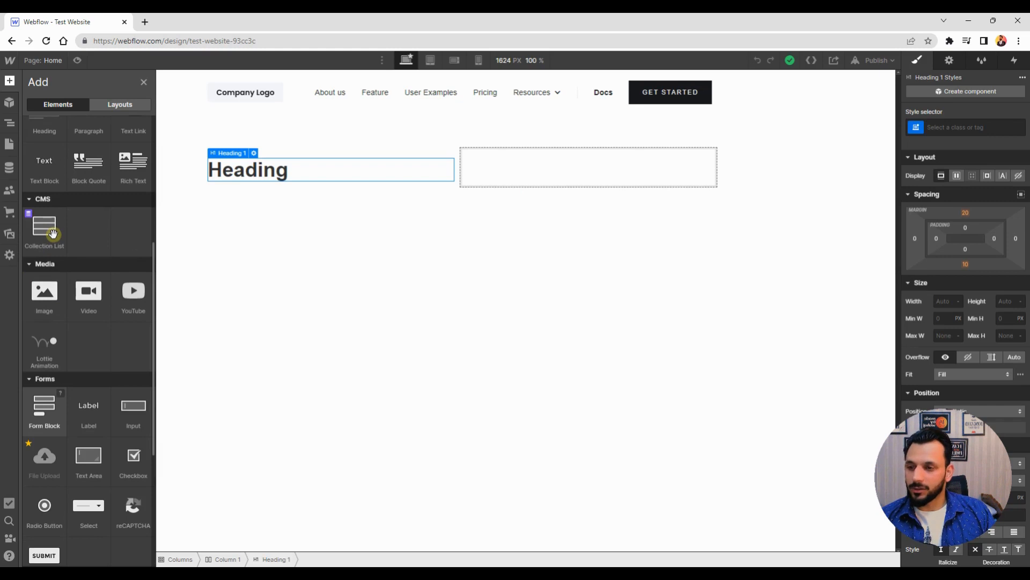
scroll(48, 185, "down", 1)
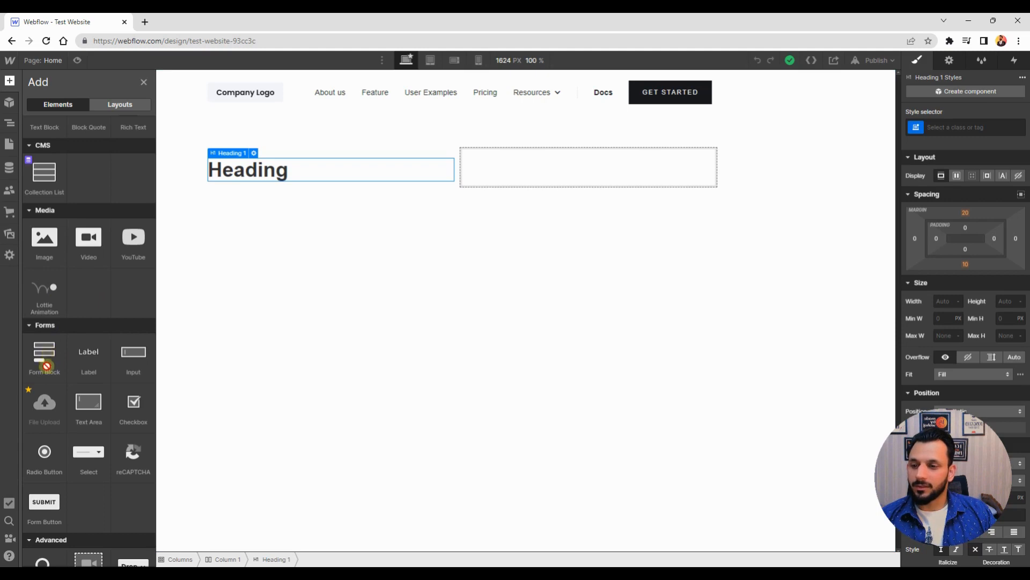
scroll(53, 343, "down", 1)
scroll(145, 309, "down", 2)
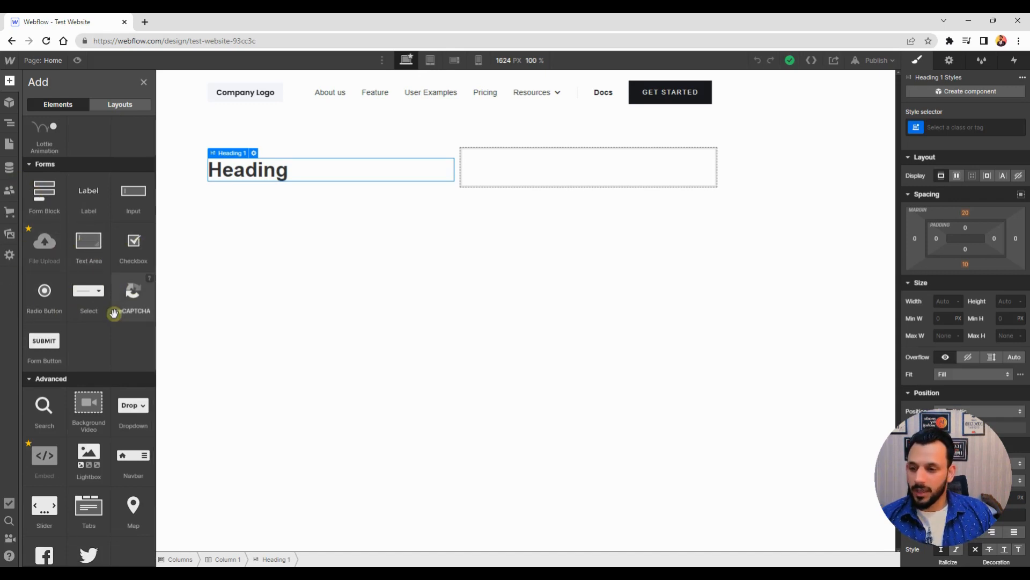
scroll(114, 354, "down", 1)
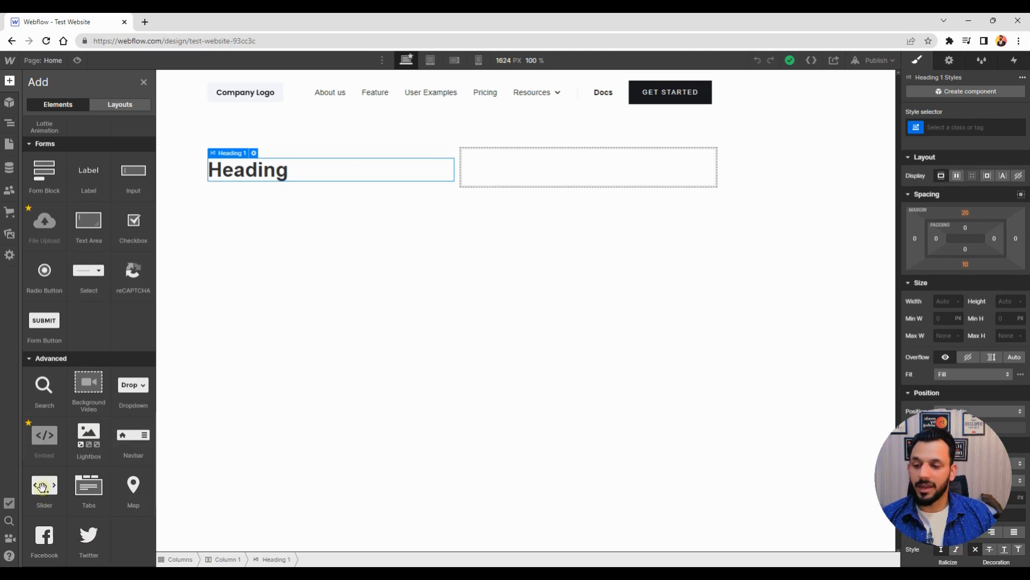
left_click_drag(45, 492, 413, 244)
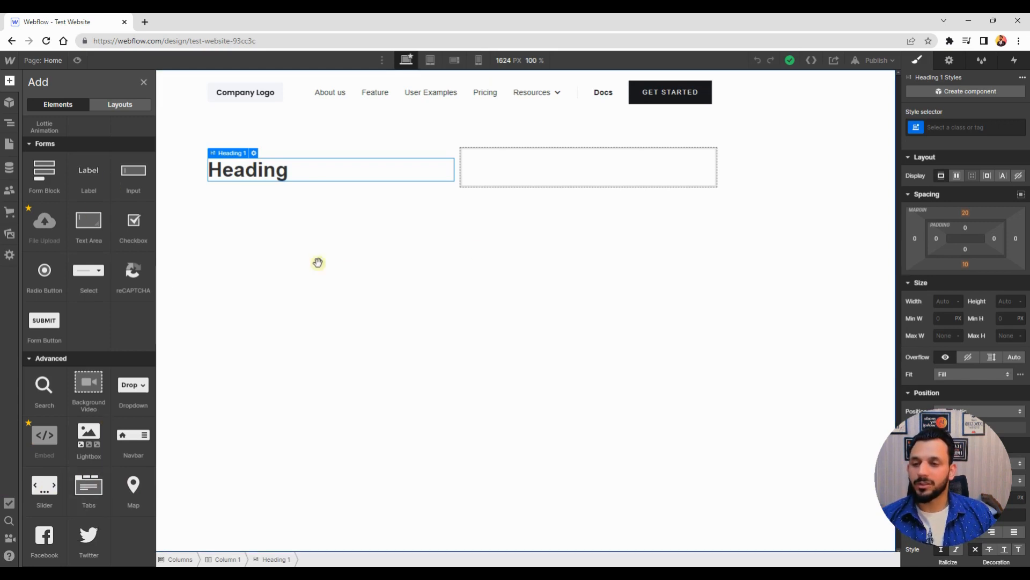
scroll(327, 269, "up", 4)
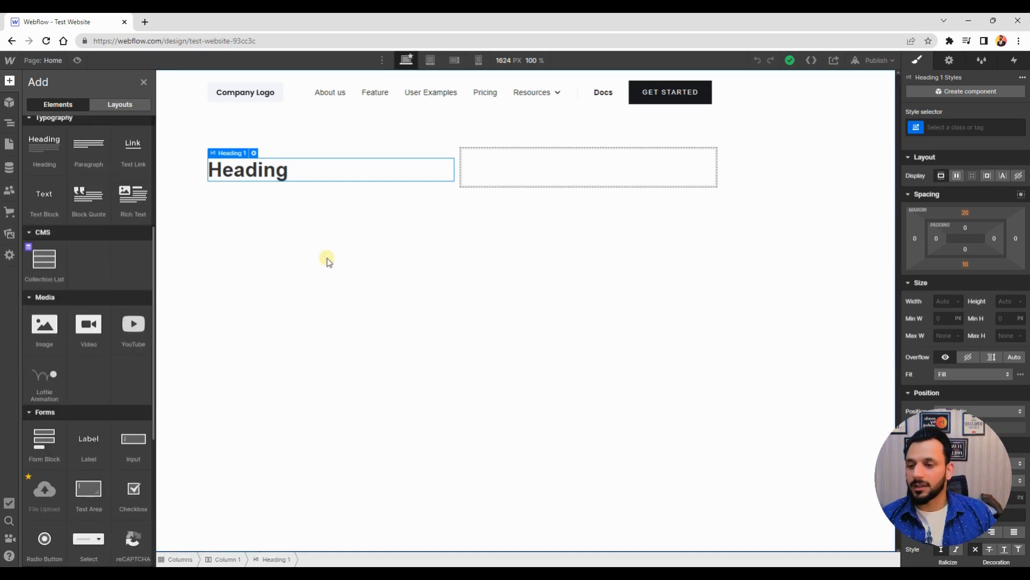
scroll(327, 258, "up", 1)
scroll(320, 231, "up", 3)
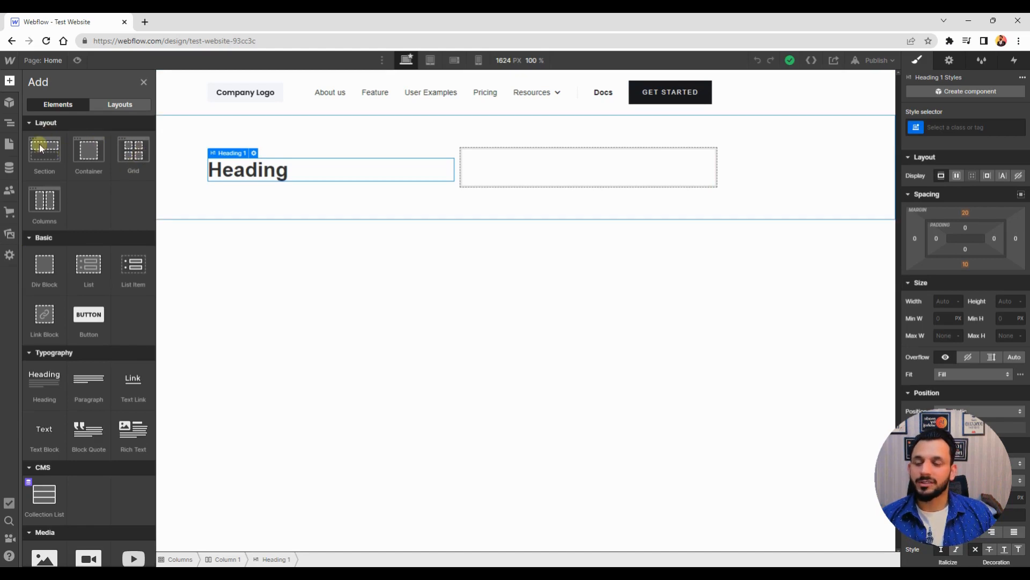
Try to drag a Section element into the canvas around the heading
left_click_drag(41, 146, 361, 244)
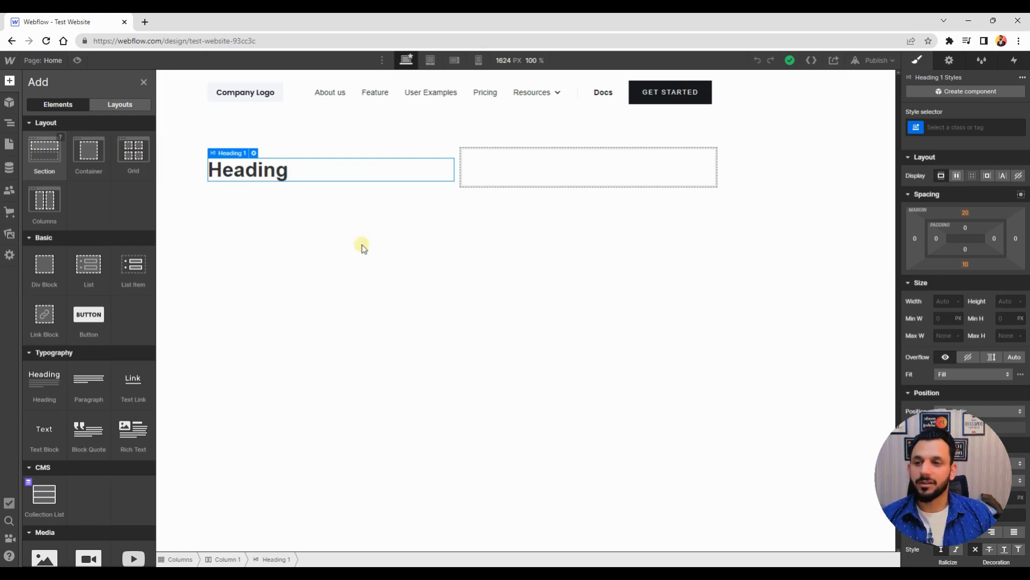
left_click(362, 245)
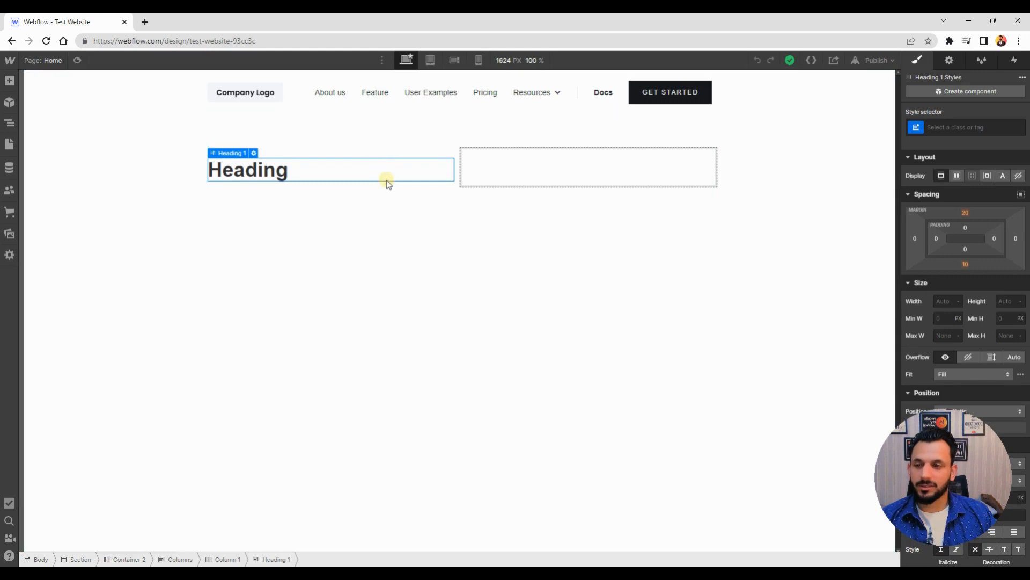
left_click(9, 83)
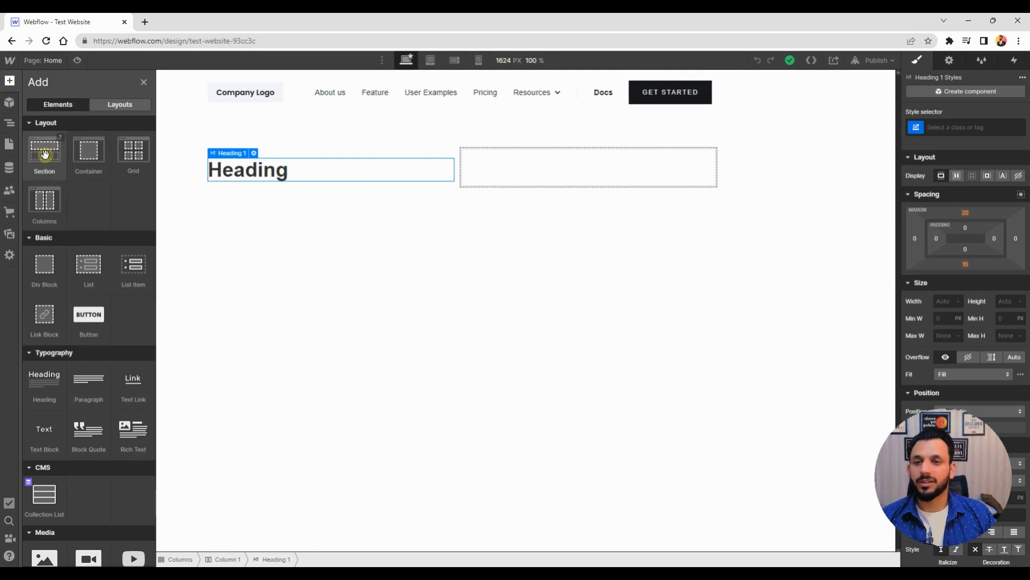
left_click_drag(45, 154, 320, 214)
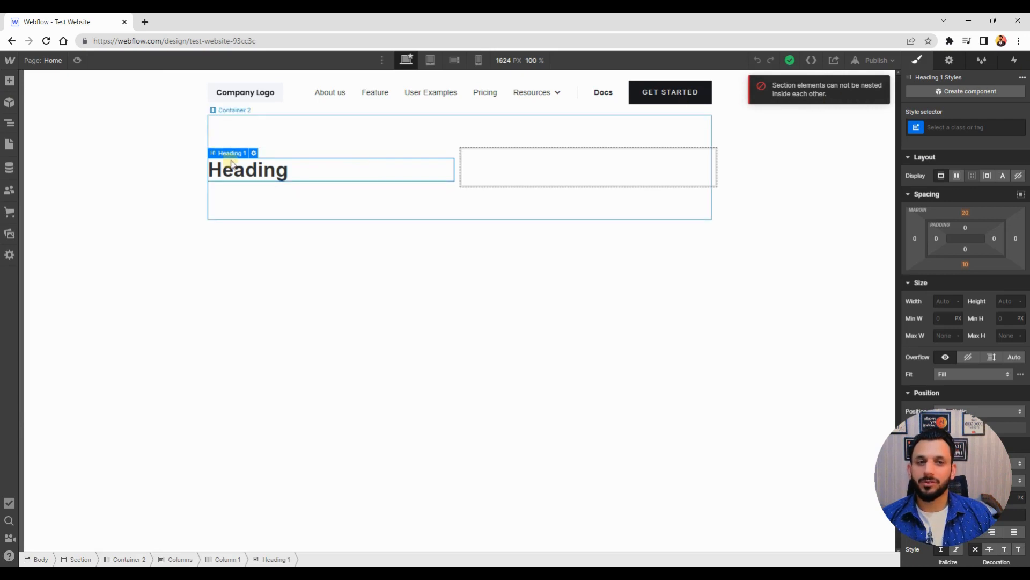
Select the existing section and add a new Section element below it
left_click(146, 155)
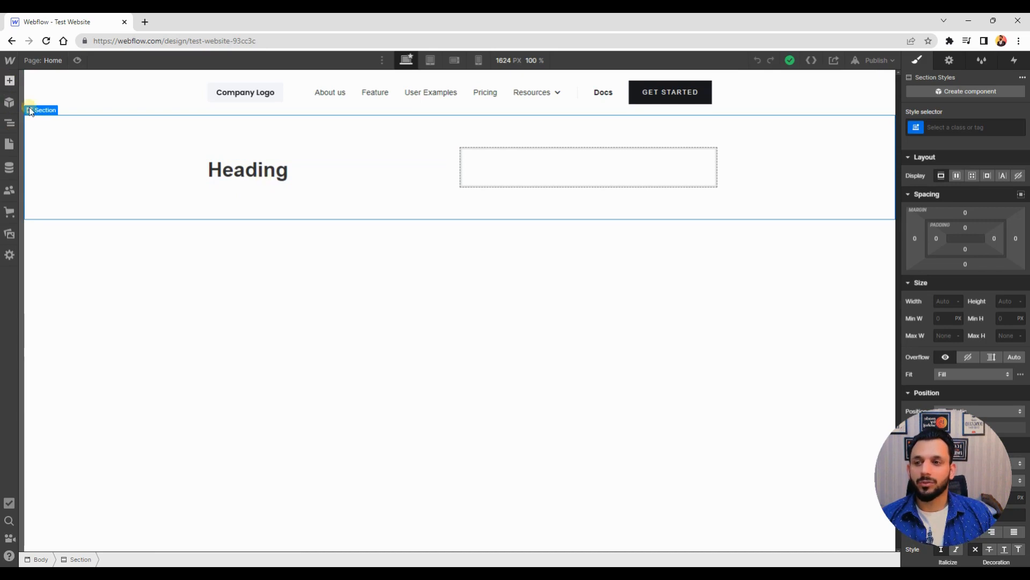
key("a")
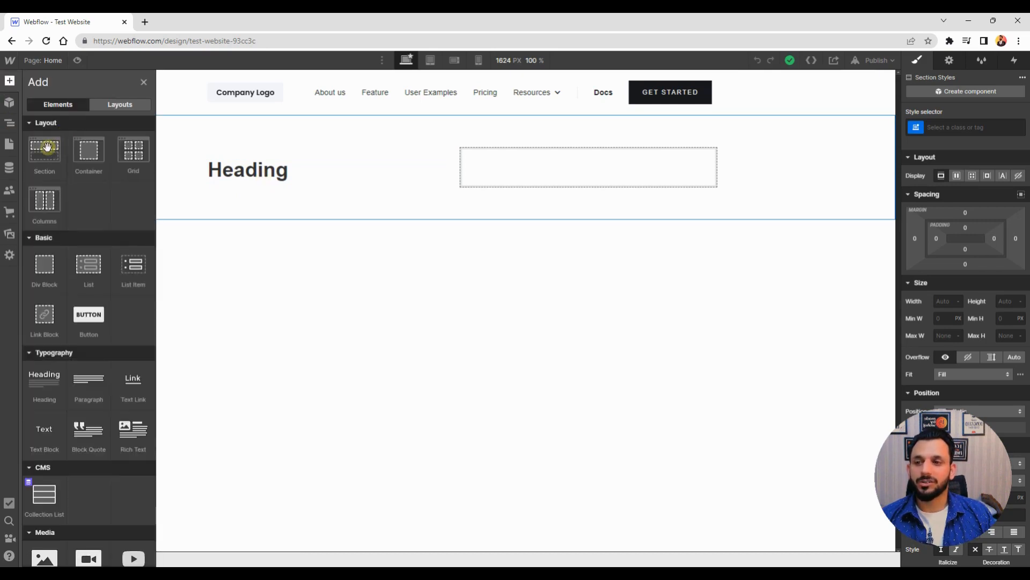
left_click(46, 147)
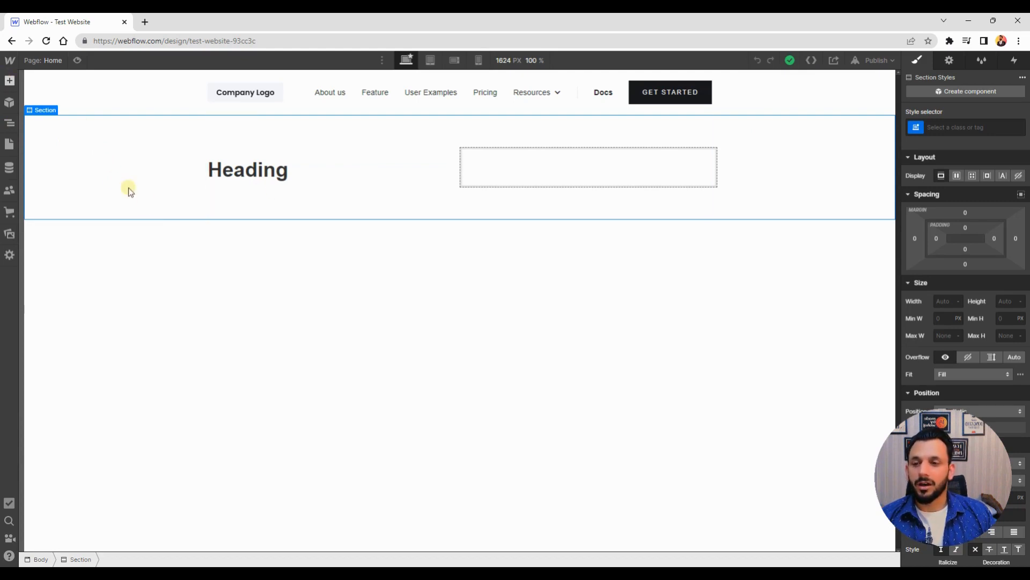
key("a")
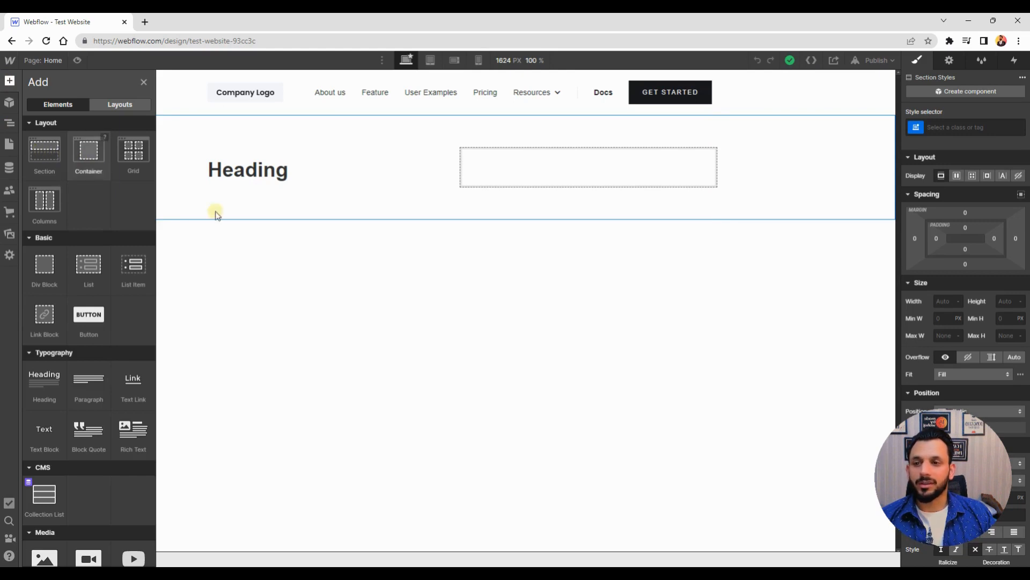
left_click_drag(292, 231, 396, 230)
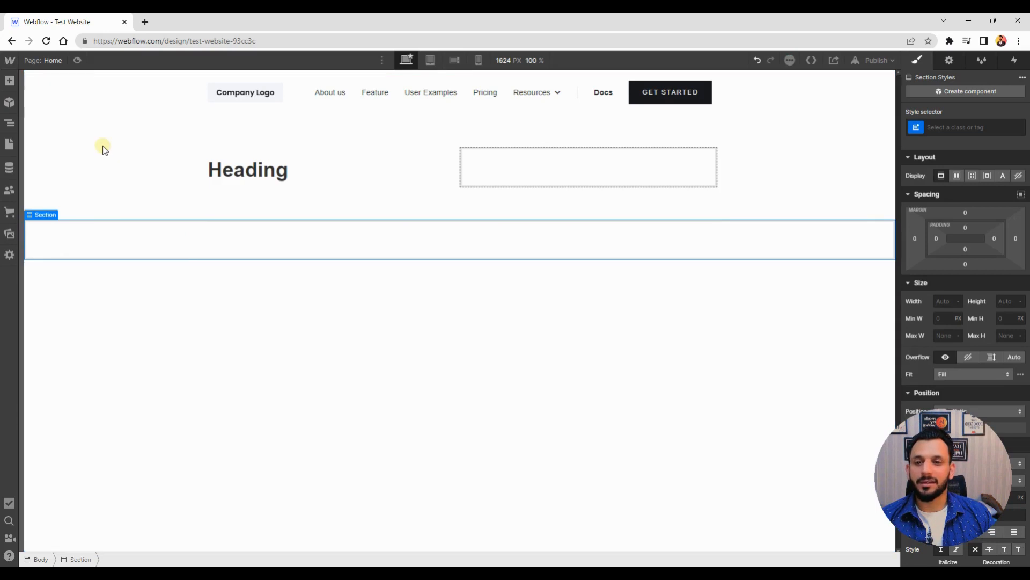
Add a Container inside the new section and place a Columns element inside that container
left_click(10, 80)
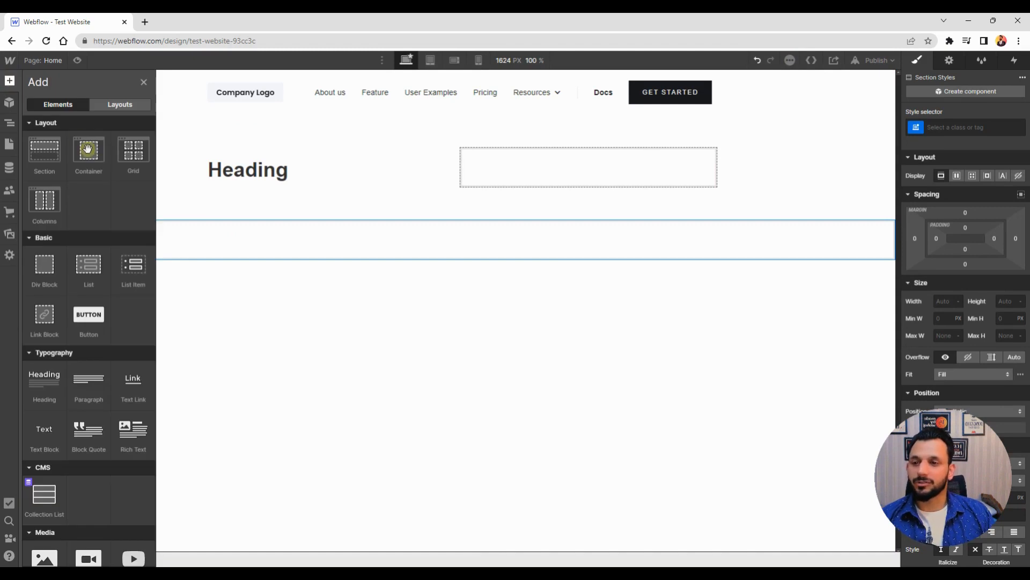
left_click_drag(87, 148, 114, 234)
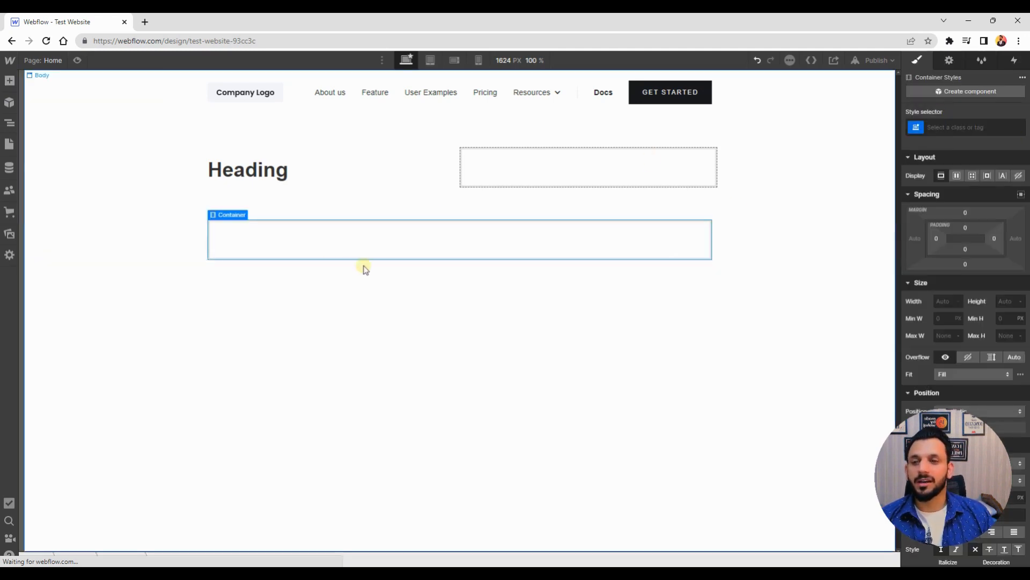
left_click(10, 124)
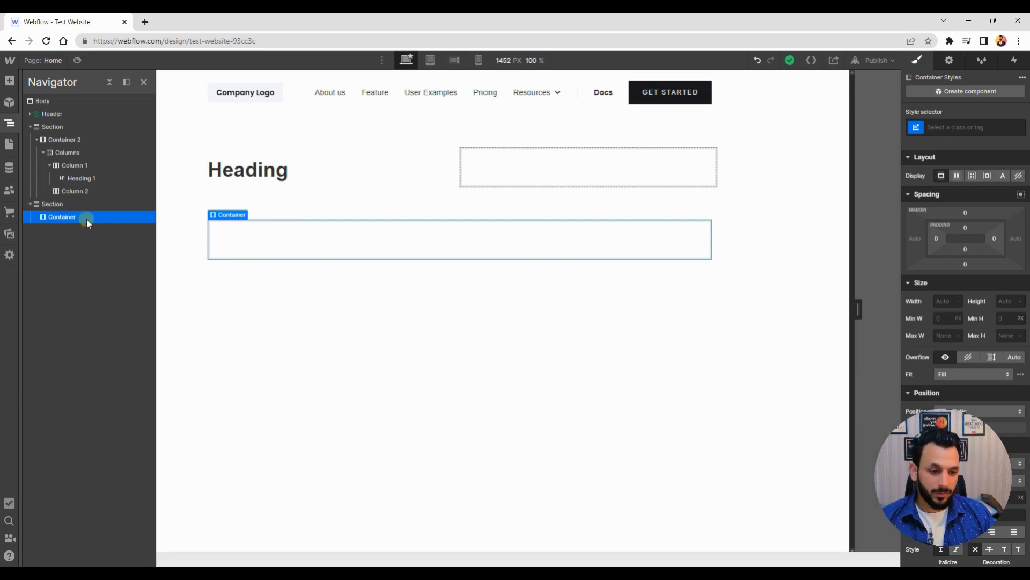
left_click(57, 204)
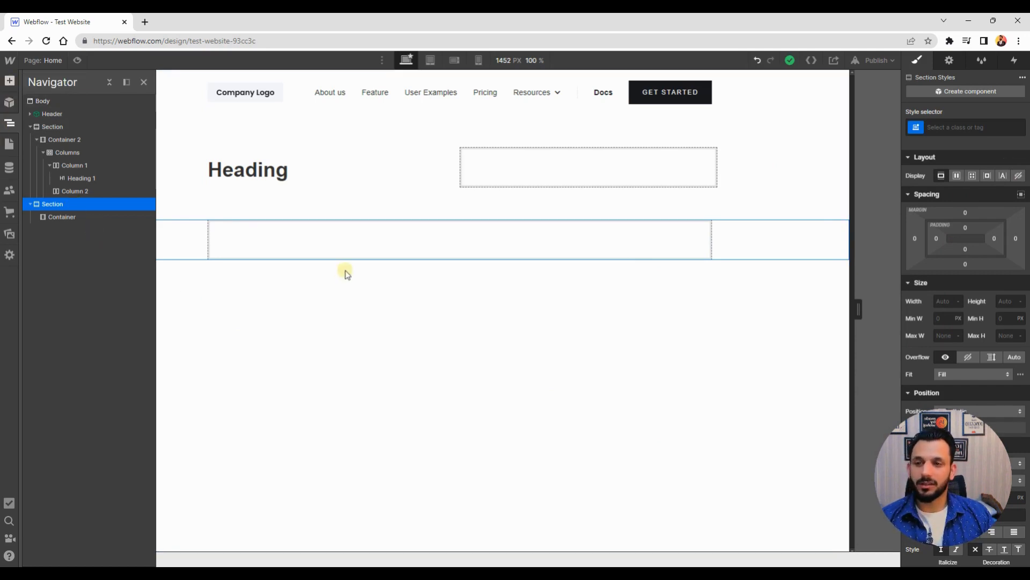
key("a")
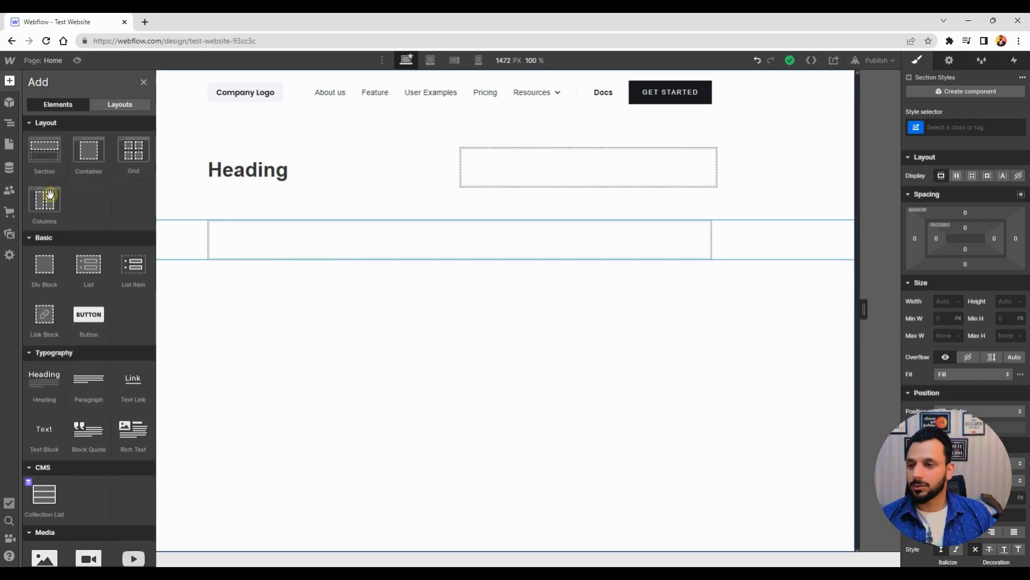
left_click_drag(45, 203, 390, 239)
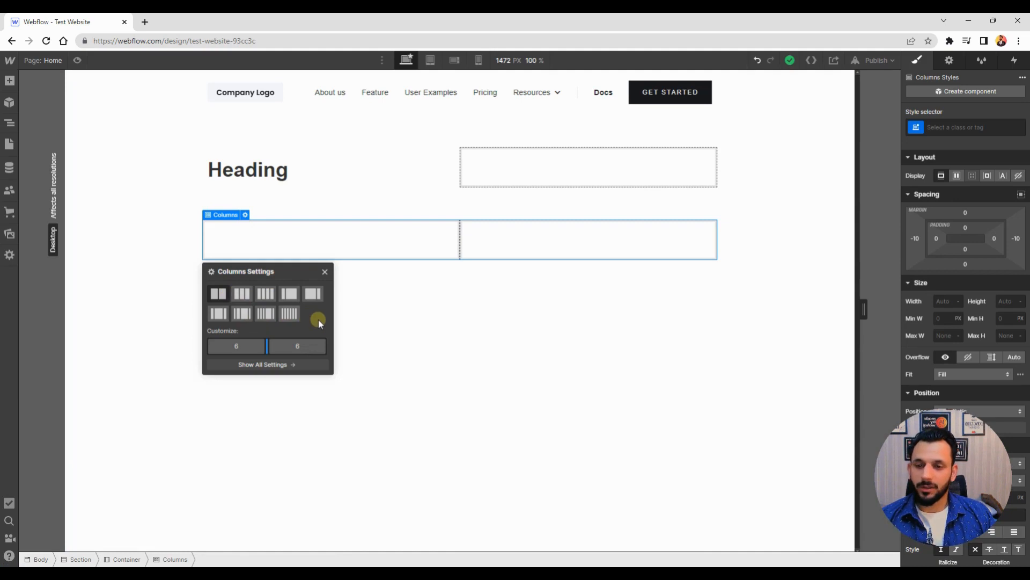
Set the columns layout to three equal columns
left_click(243, 295)
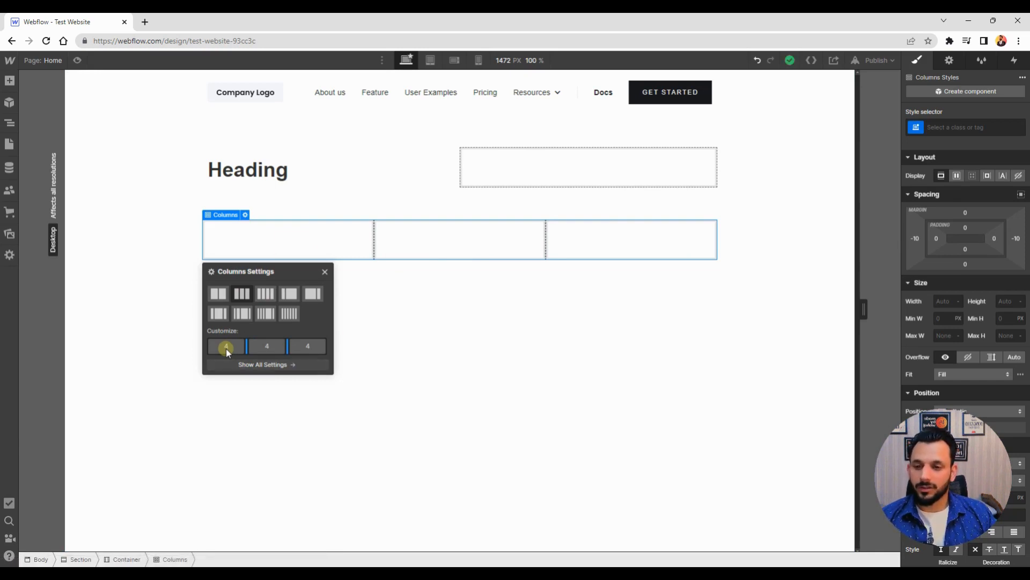
left_click(315, 297)
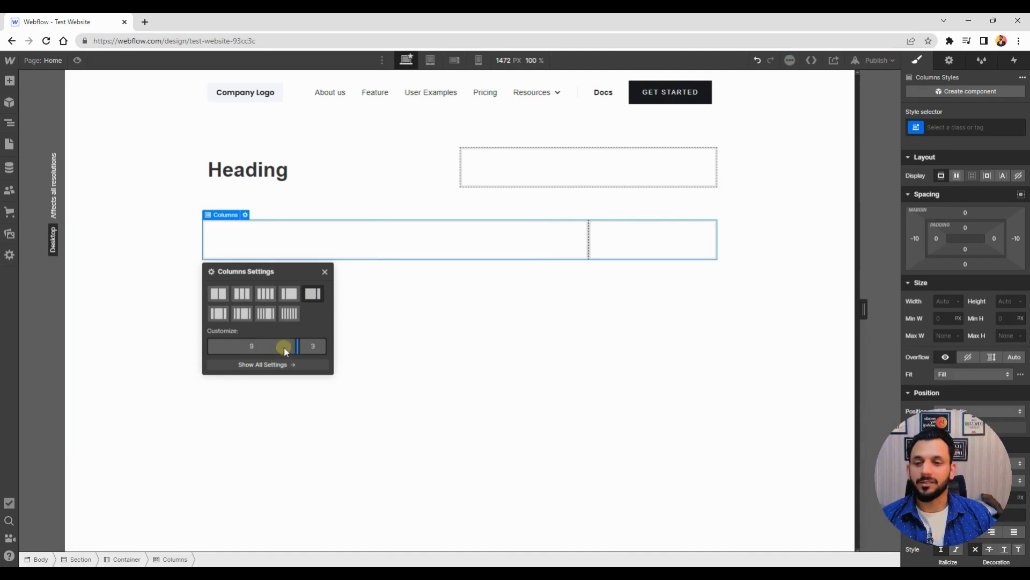
left_click(246, 298)
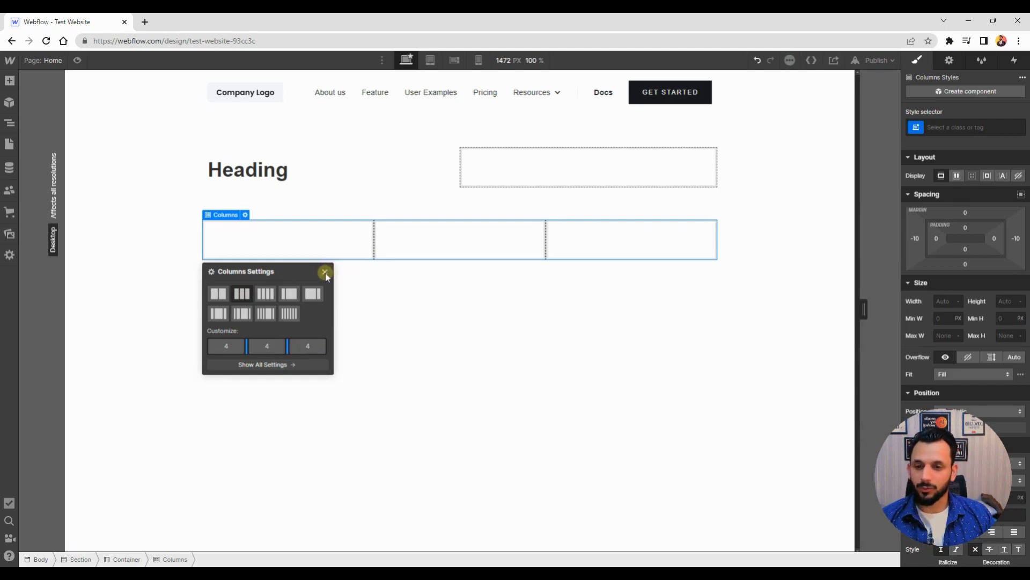
Close the column settings and add a Text Block element into the first of the three columns
left_click(286, 203)
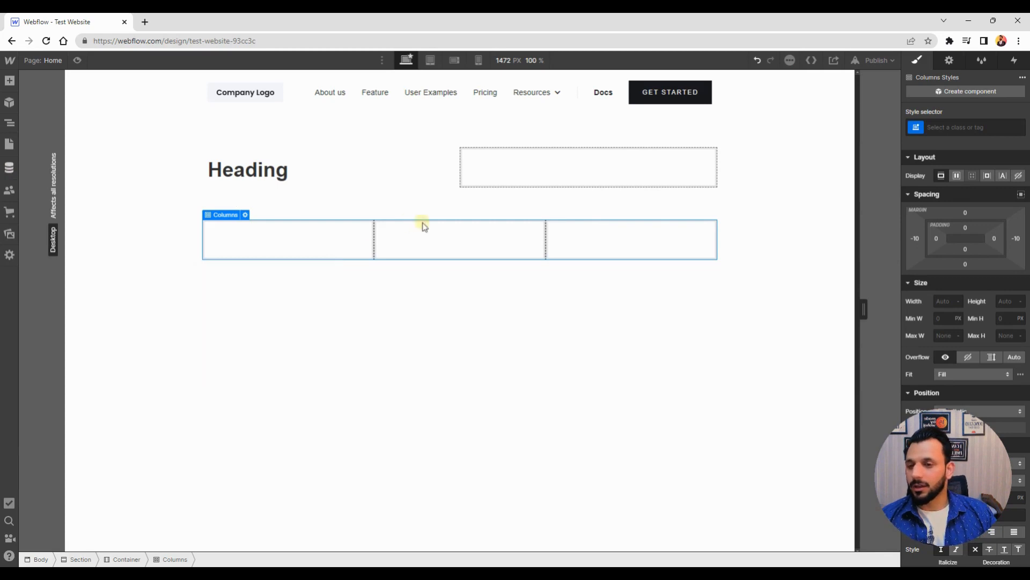
left_click(11, 81)
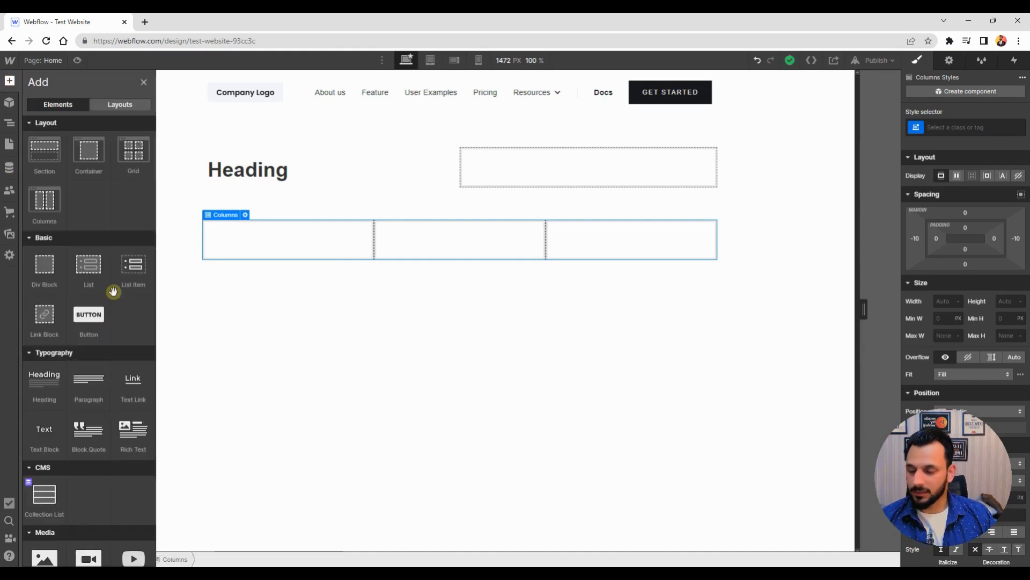
scroll(105, 291, "down", 1)
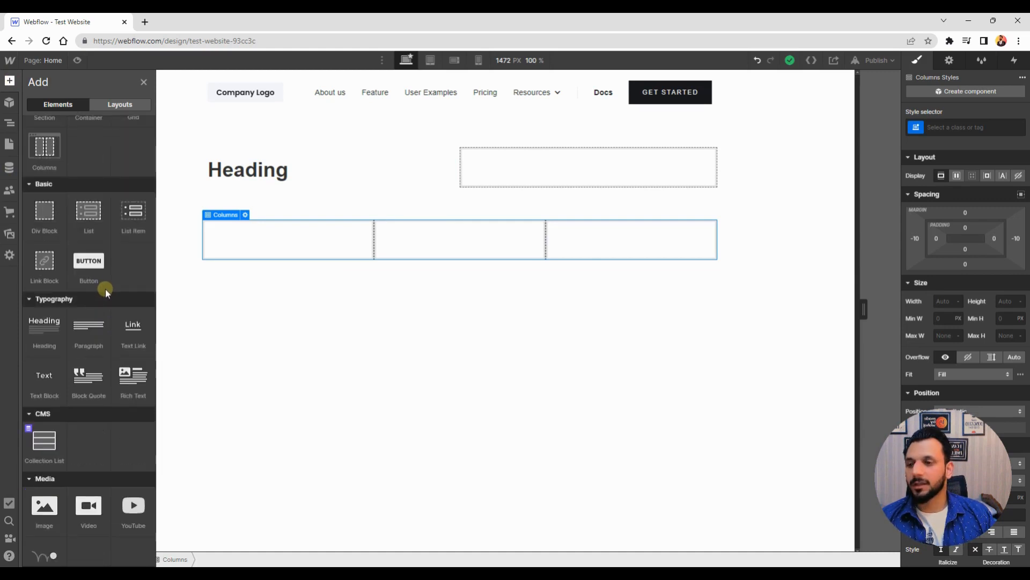
scroll(105, 289, "down", 3)
scroll(105, 262, "down", 2)
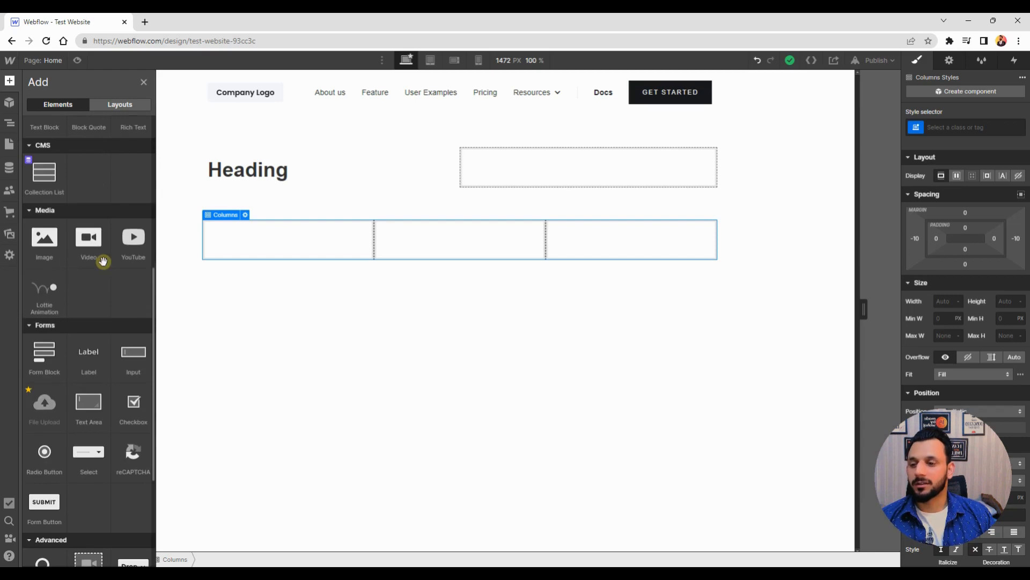
scroll(104, 262, "up", 1)
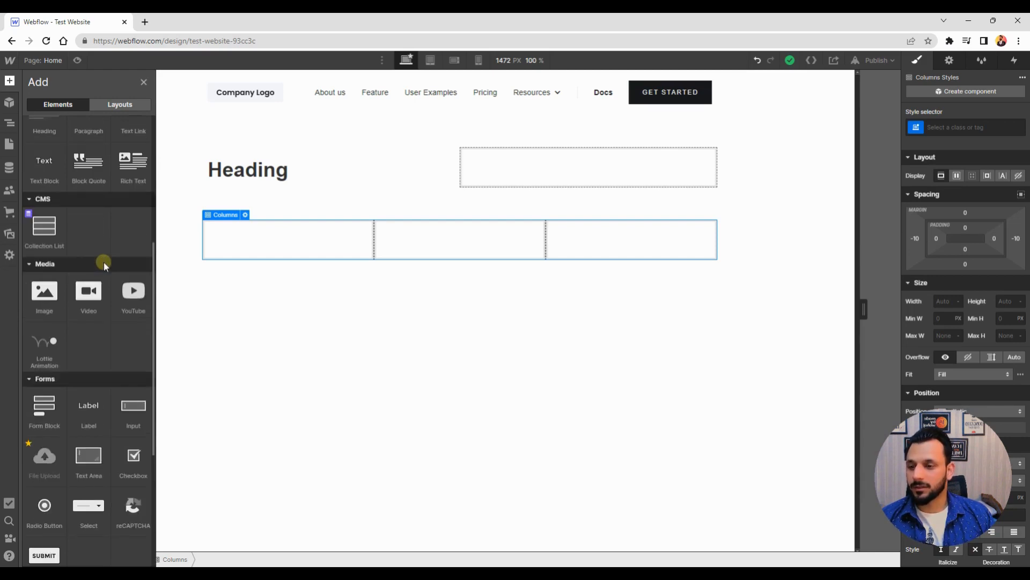
scroll(47, 271, "up", 3)
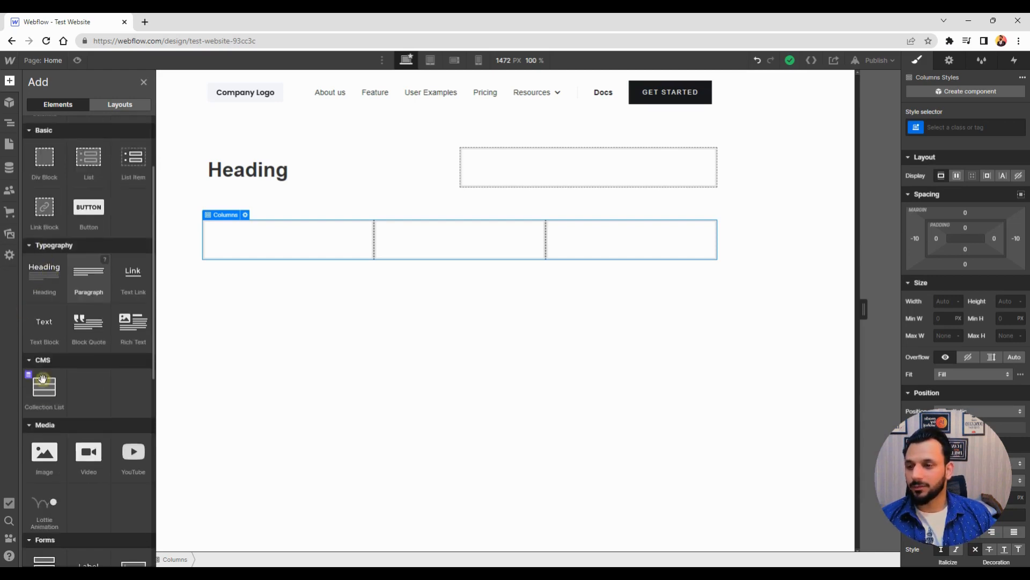
scroll(71, 393, "up", 2)
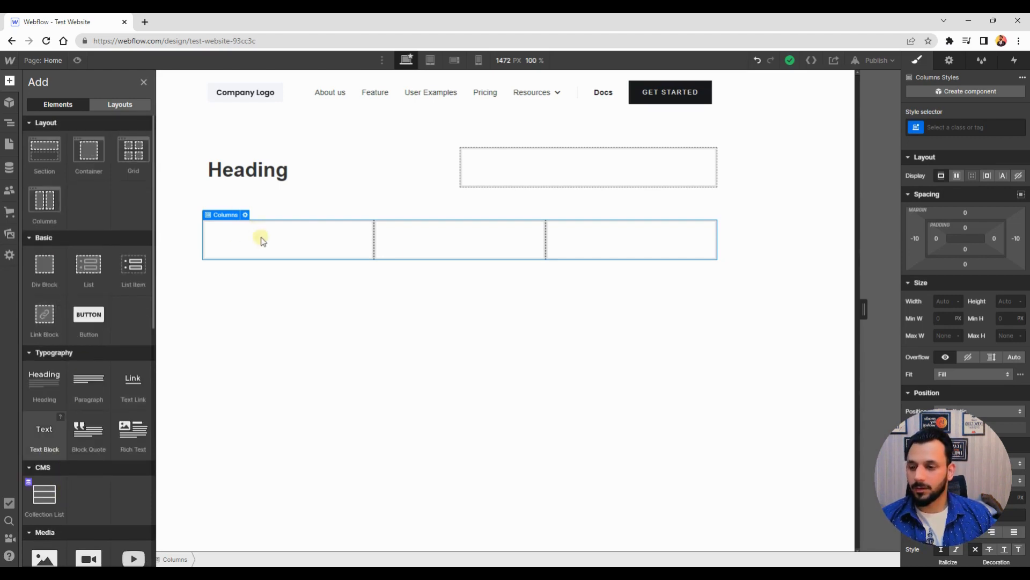
left_click_drag(45, 431, 276, 251)
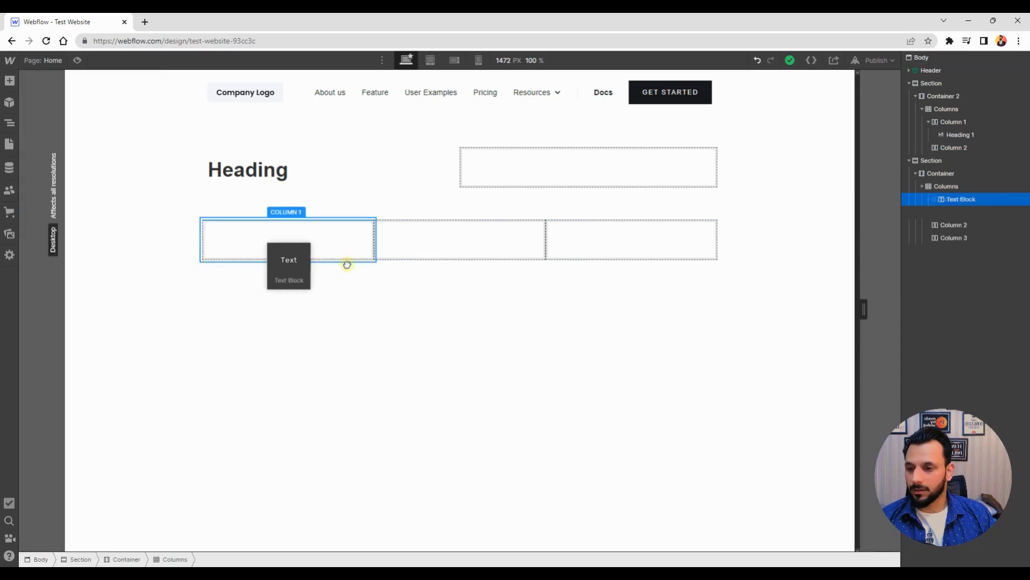
left_click_drag(347, 264, 354, 230)
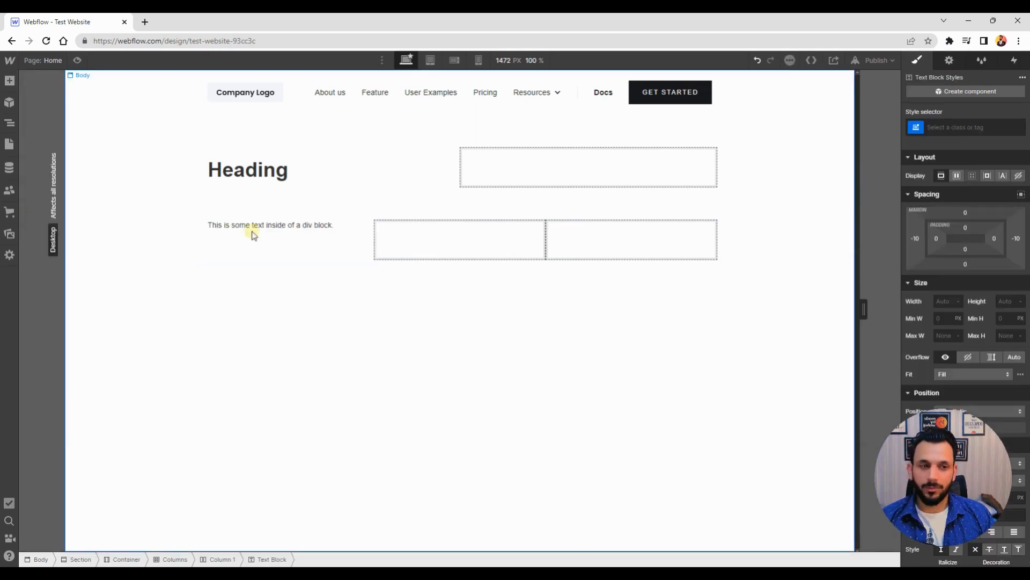
Add an Image element to the page just below the columns row
left_click(10, 82)
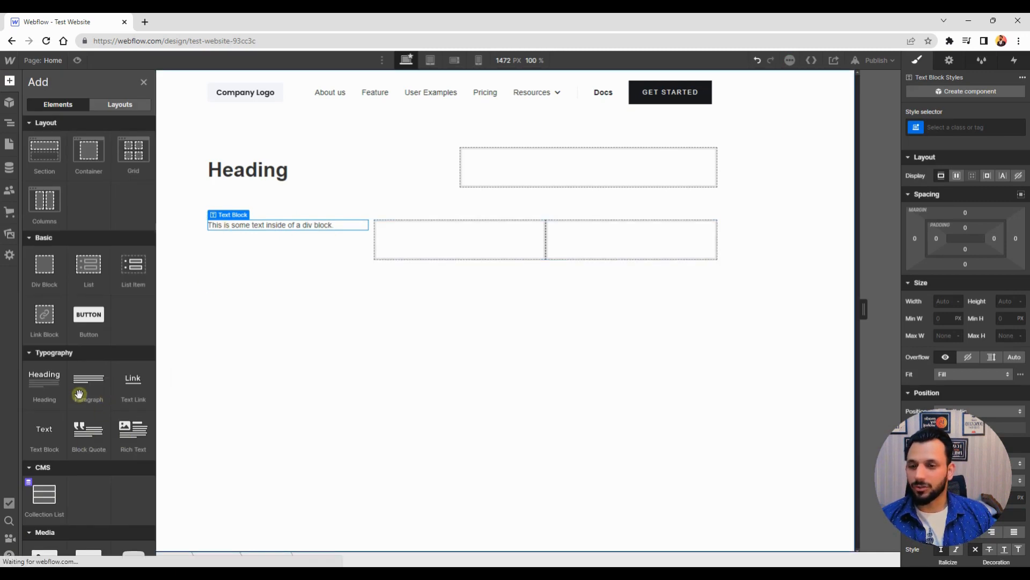
scroll(79, 390, "down", 3)
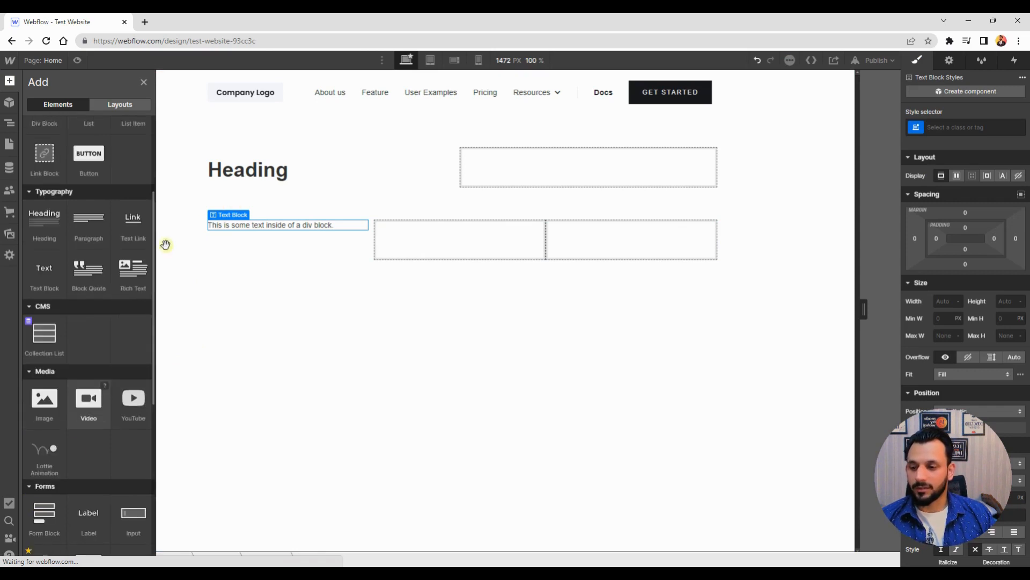
scroll(40, 444, "down", 1)
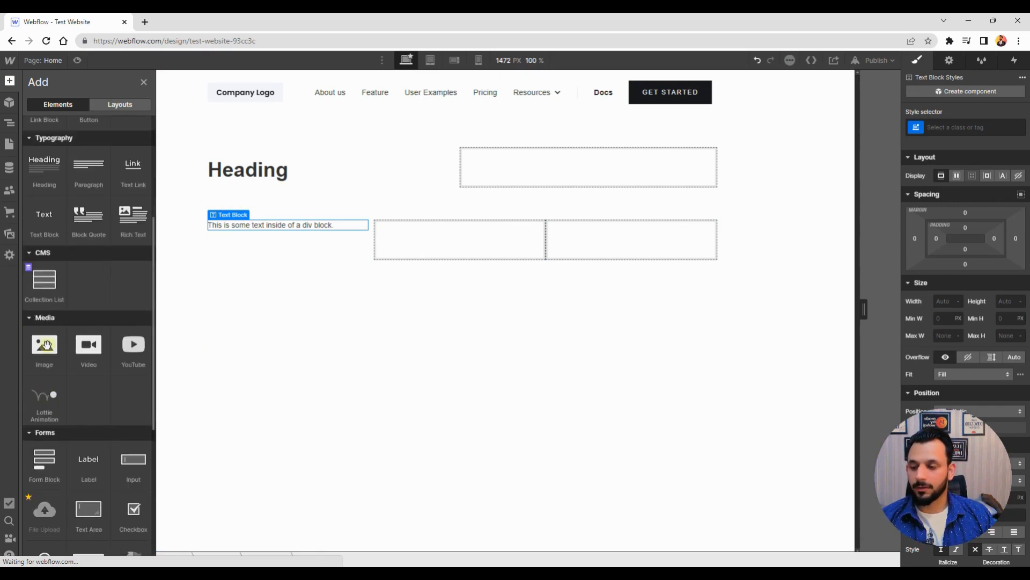
left_click_drag(46, 344, 428, 267)
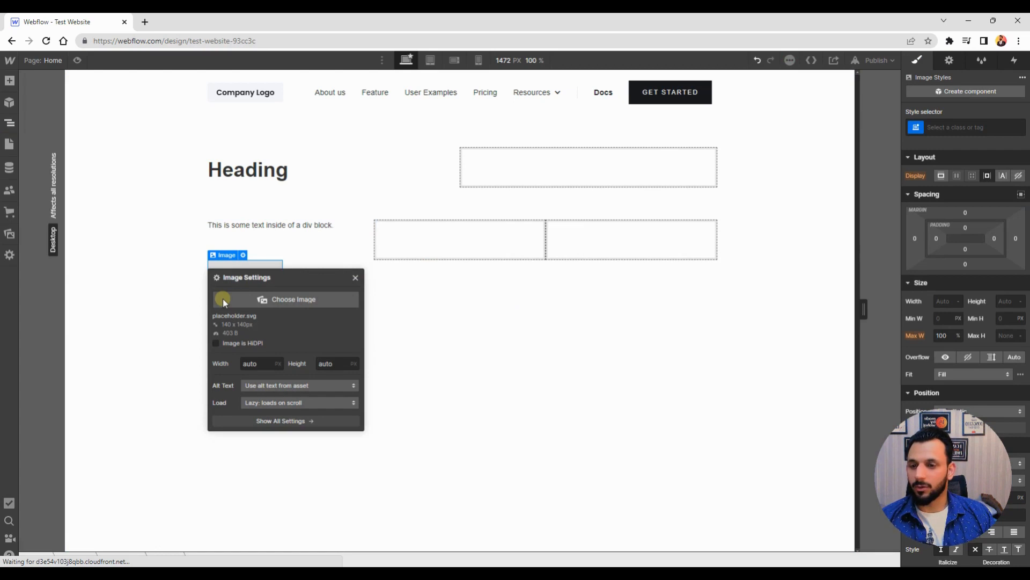
Move the Image element into the first column, above the text block, using the Navigator
key("z")
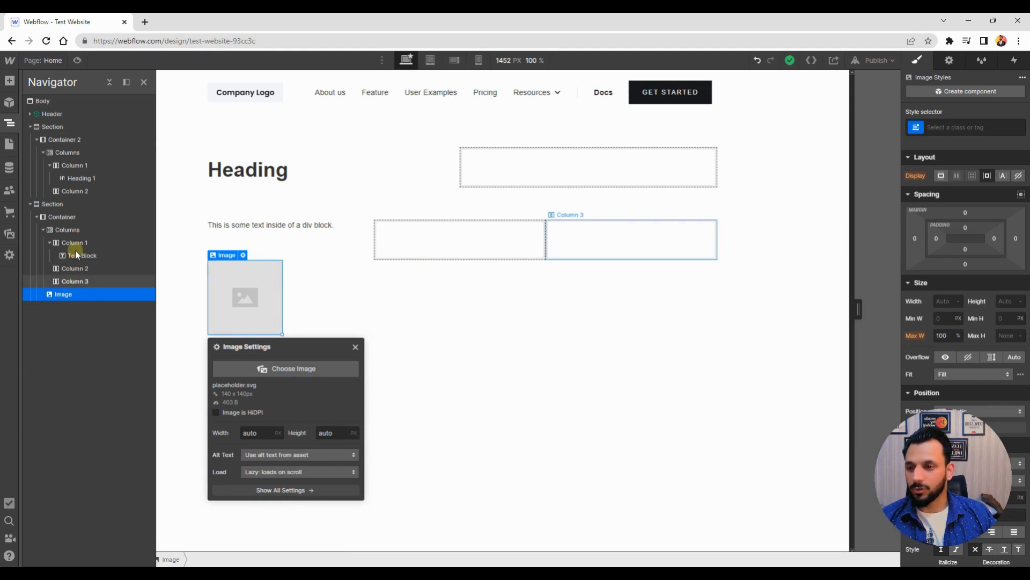
mouse_move(75, 251)
left_mouse_down()
mouse_move(66, 240)
mouse_move(75, 255)
left_mouse_up()
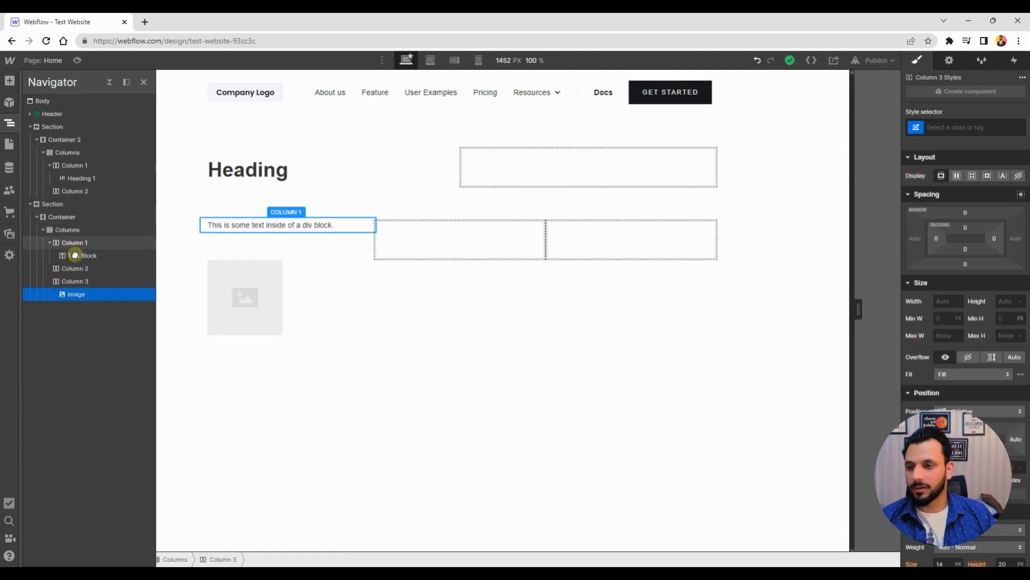
left_click_drag(75, 255, 75, 256)
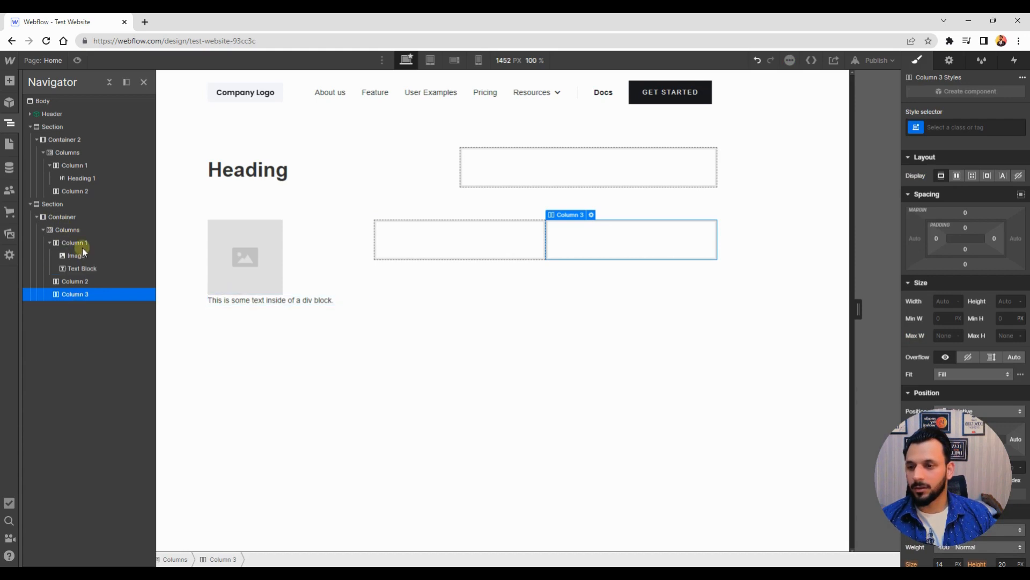
Open the image's settings and upload how-to-play-football-prizes.jpg from the Pictures folder as its source
left_click(254, 244)
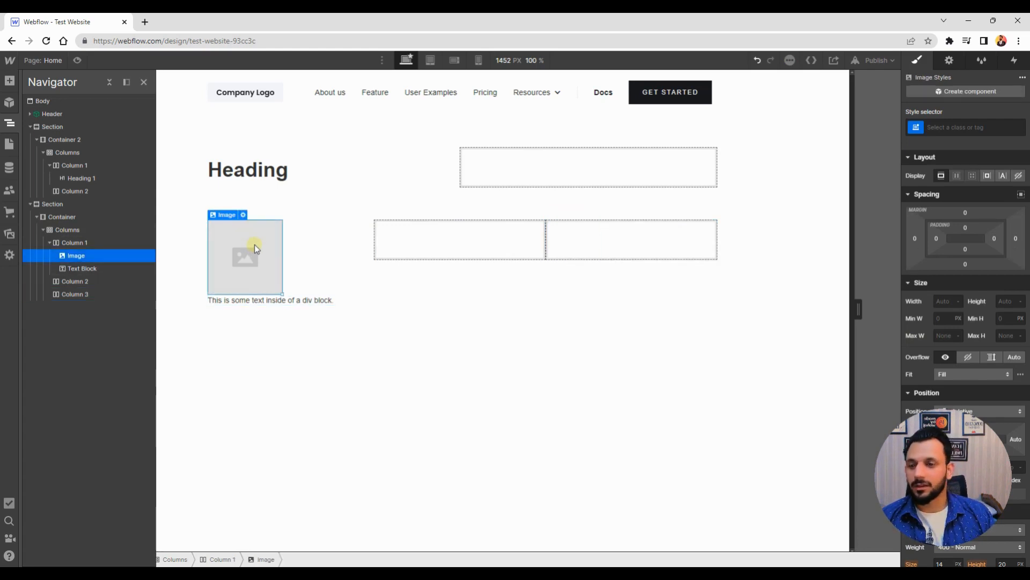
left_click(243, 215)
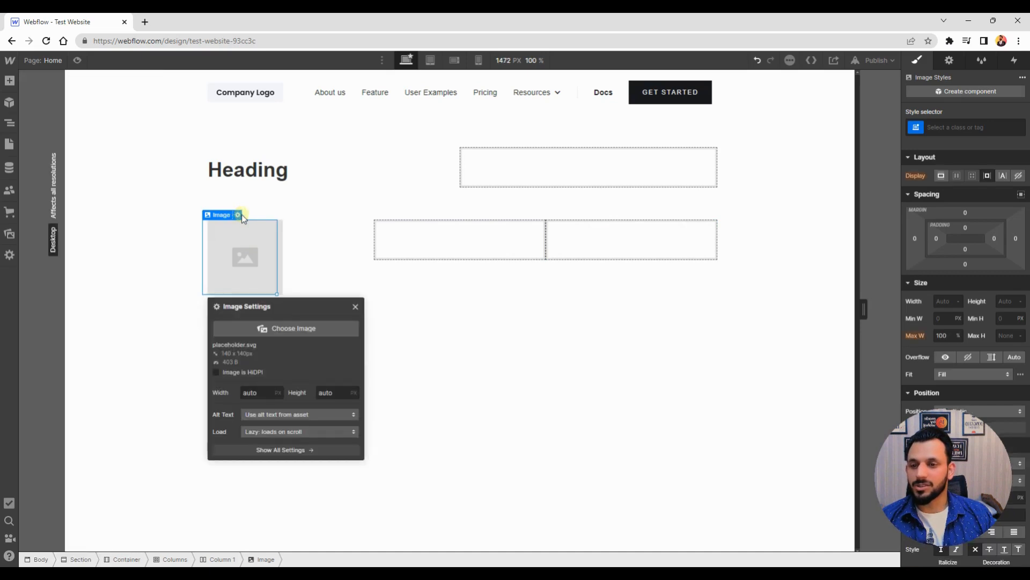
left_click(282, 330)
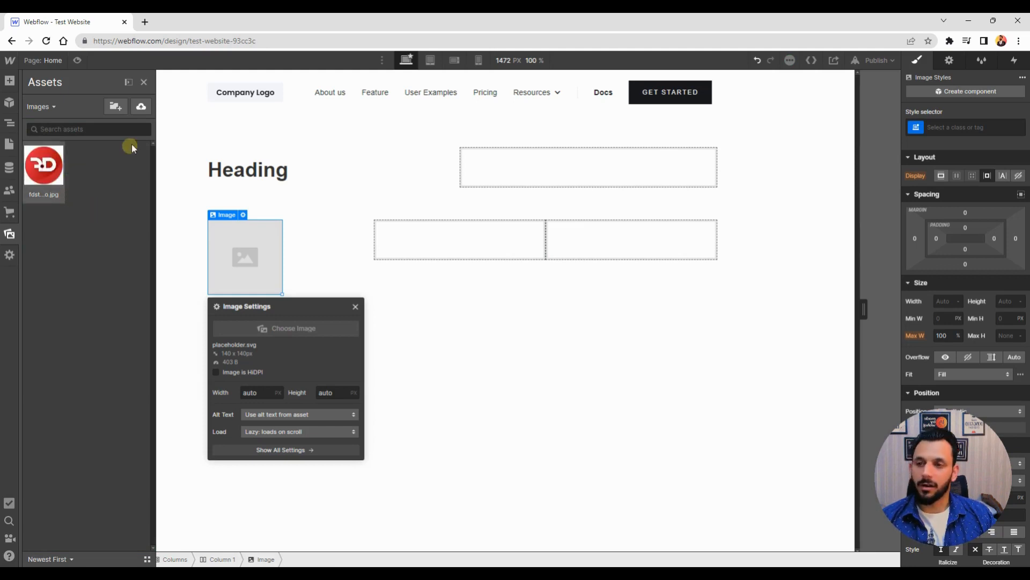
left_click(142, 106)
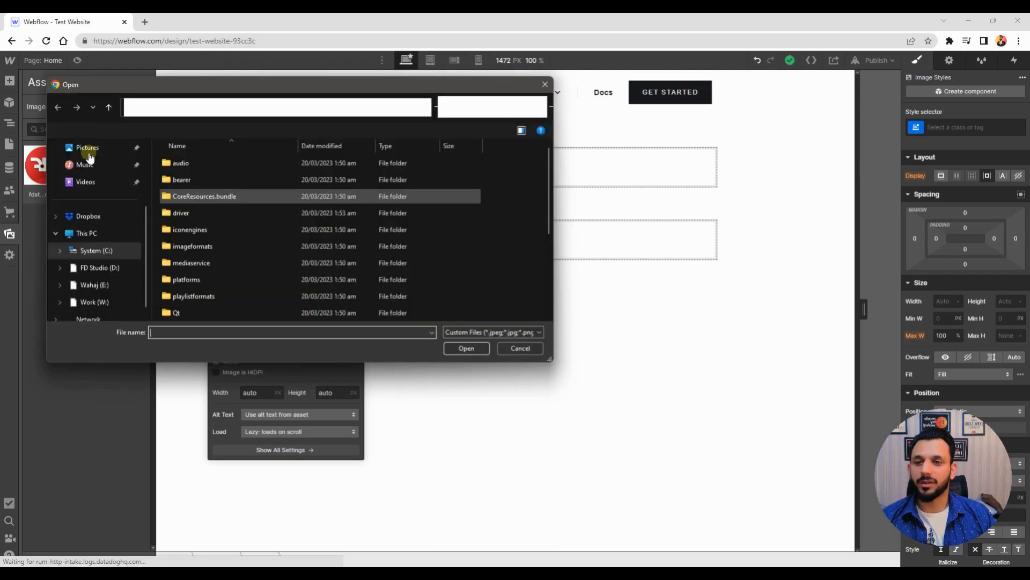
left_click(88, 153)
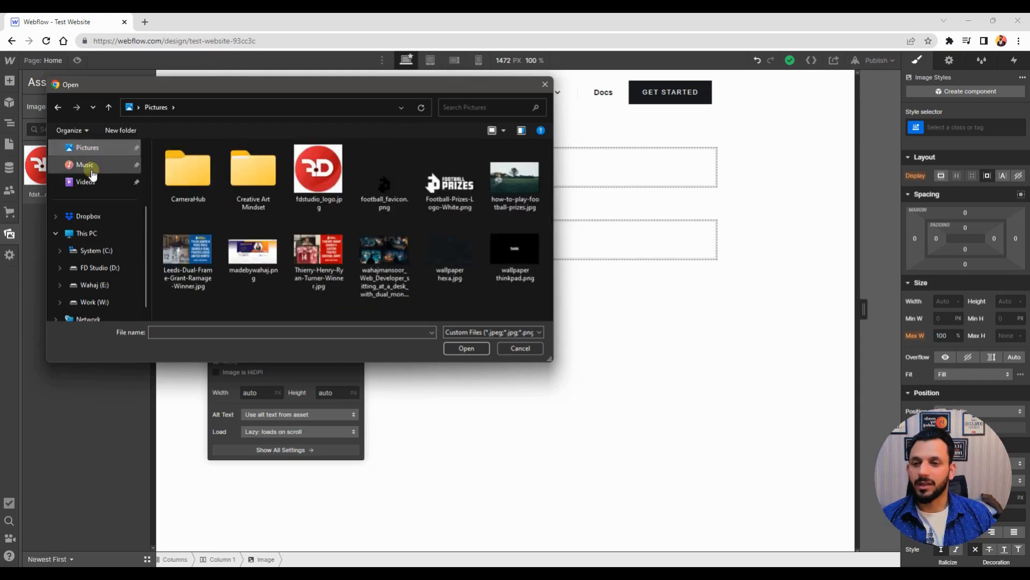
left_click(514, 177)
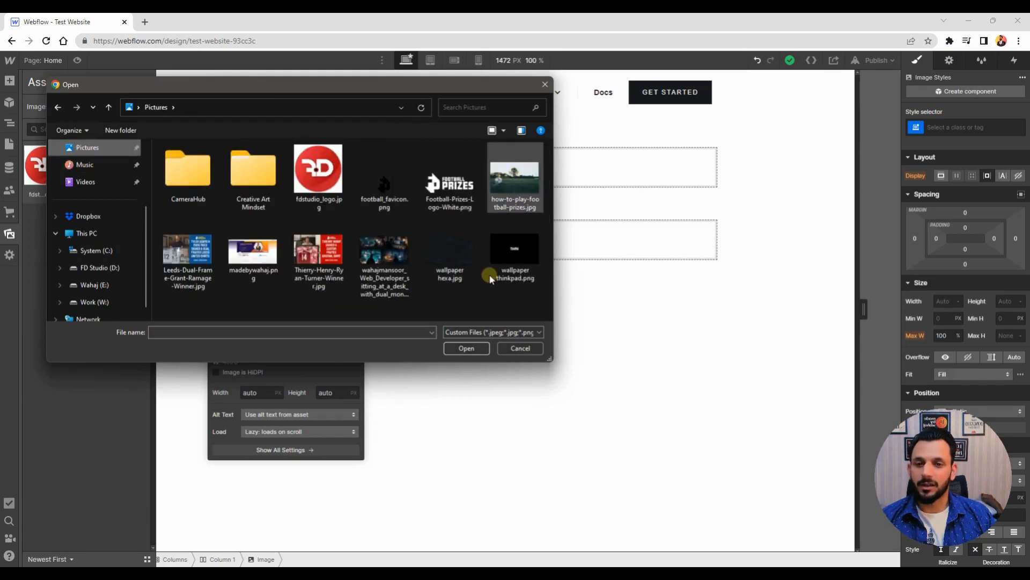
left_click(467, 348)
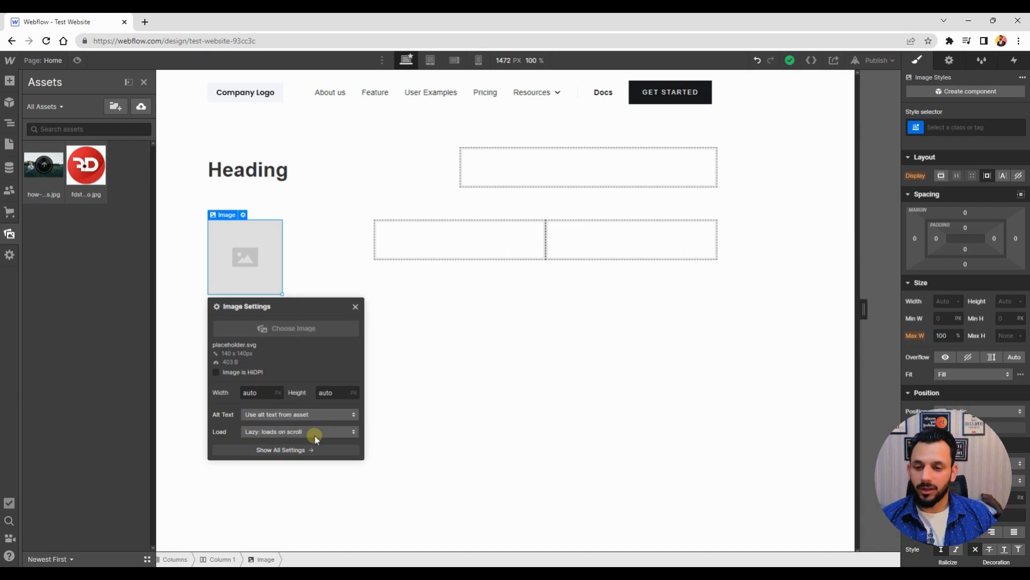
Apply the uploaded football image to the Image element with the HiDPI option enabled, and close its settings
left_click(225, 432)
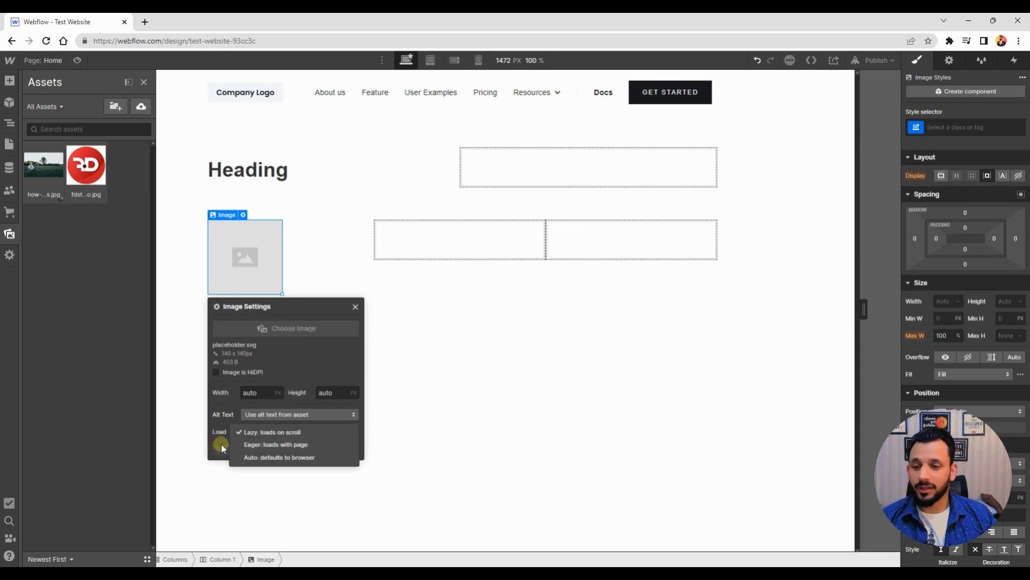
left_click(313, 362)
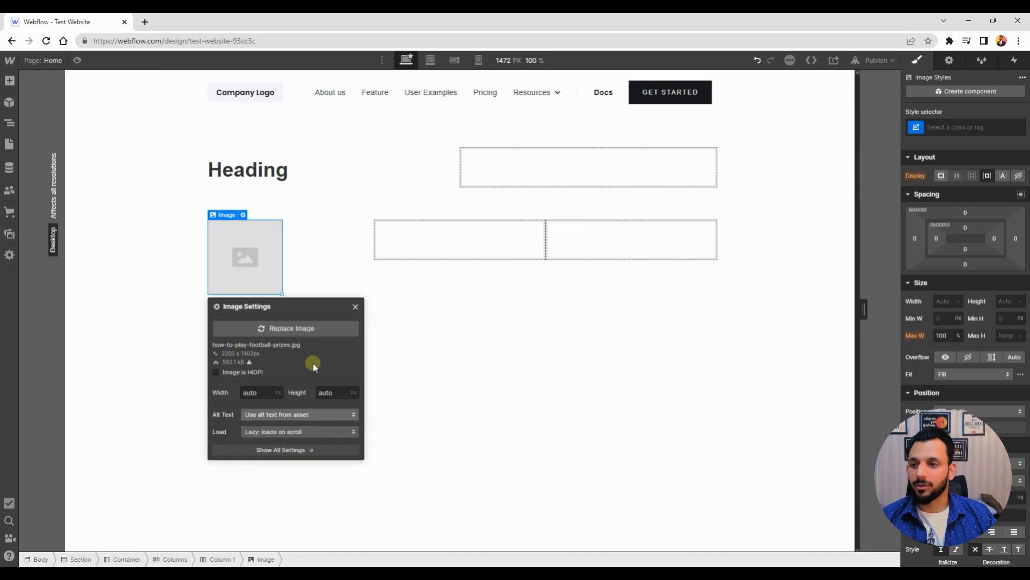
left_click(314, 364)
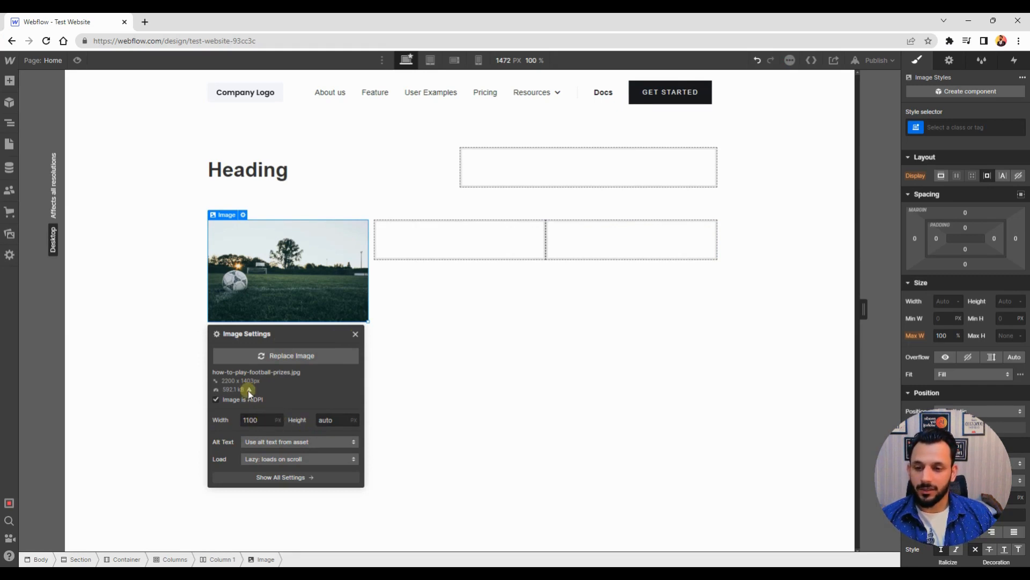
mouse_move(247, 390)
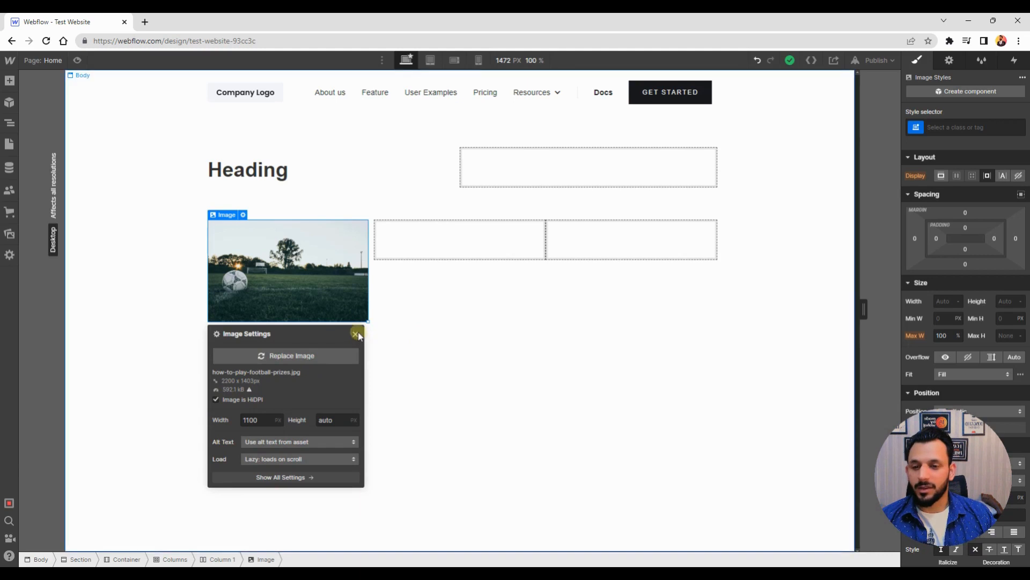
key("Escape")
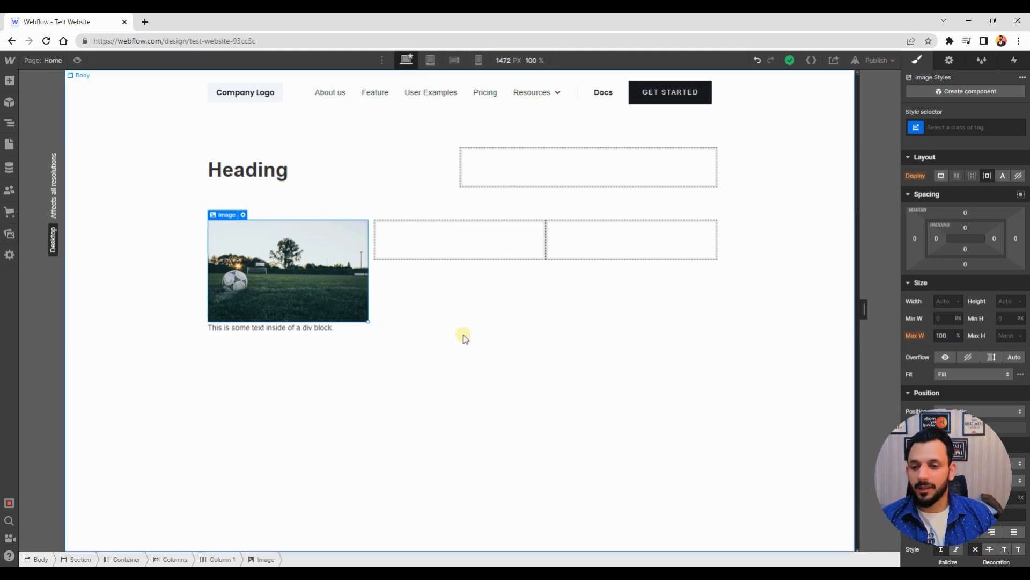
Edit the text block in the first column and paste the sample sentence twice more to lengthen it
left_click(257, 329)
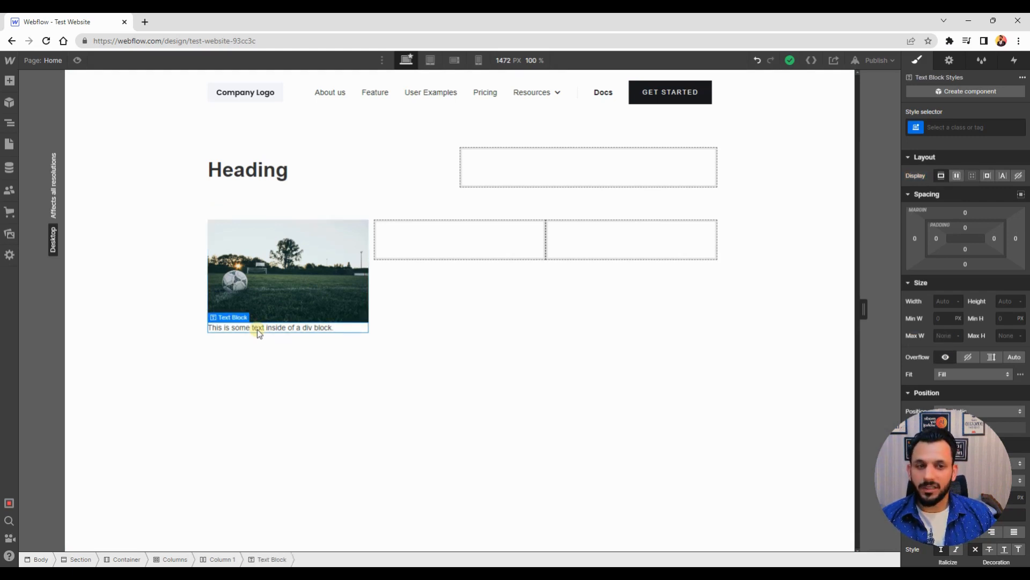
double_click(256, 329)
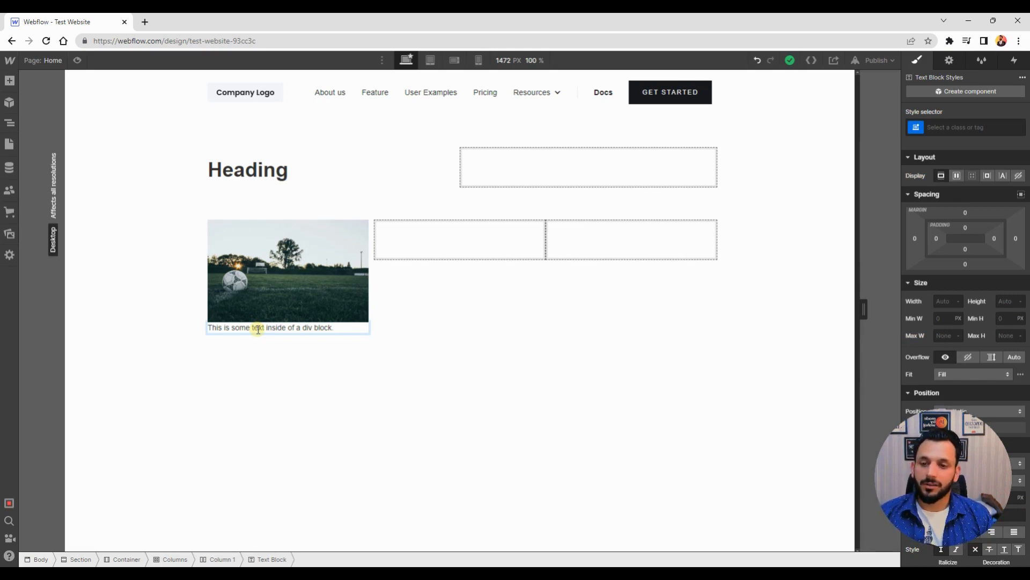
triple_click(257, 328)
key("ctrl+c")
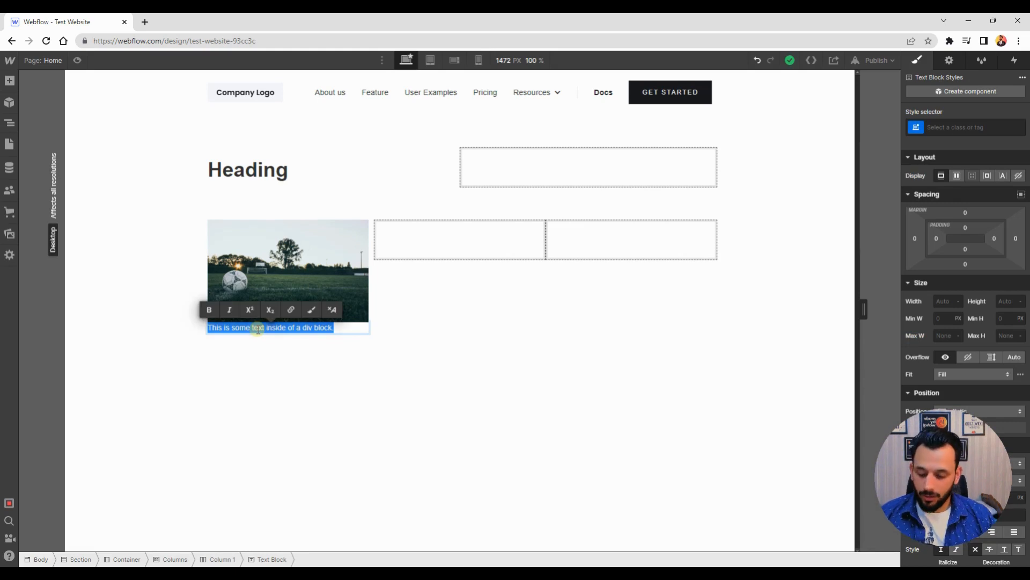
left_click(258, 329)
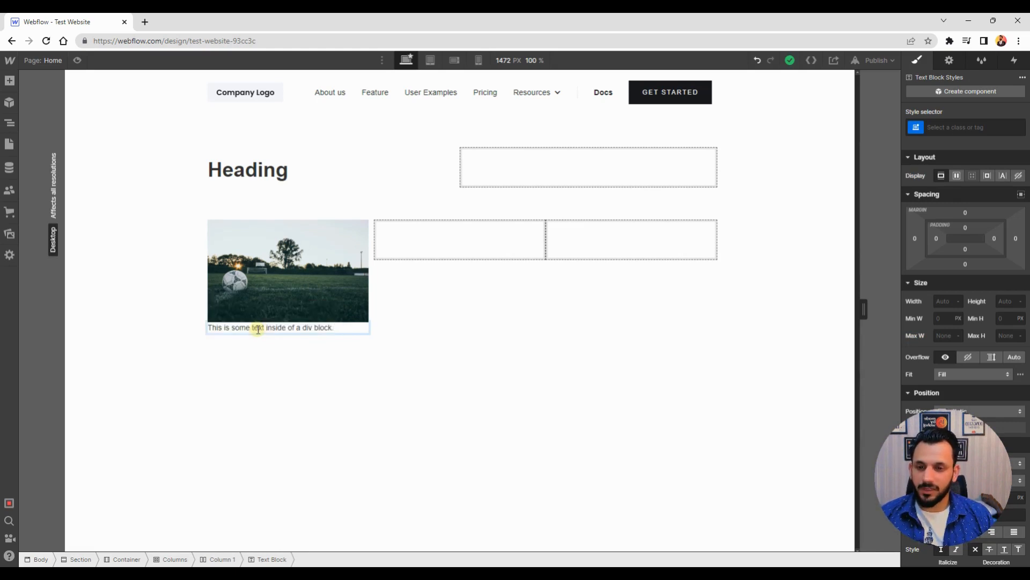
key("ctrl+v")
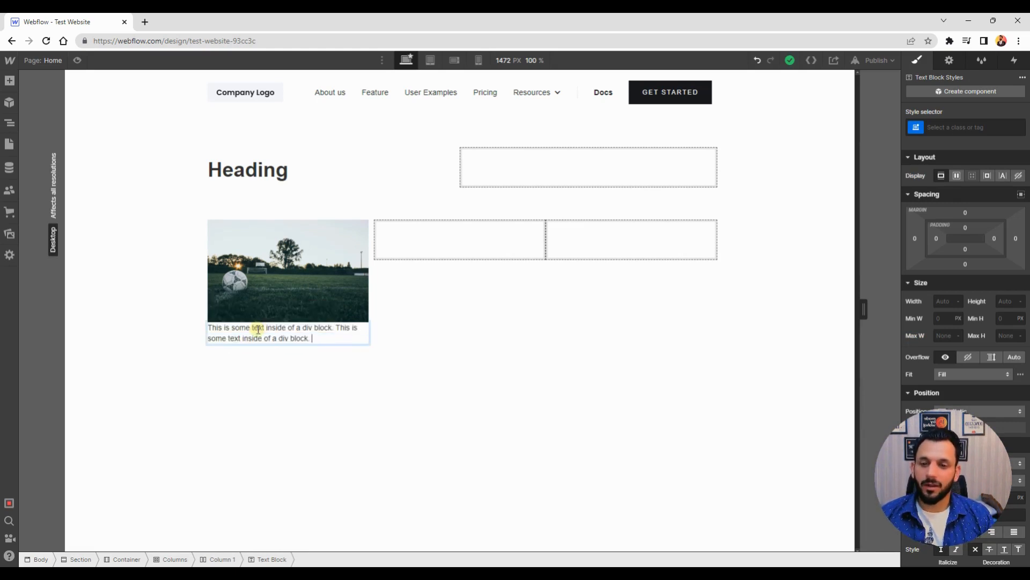
key("ctrl+v")
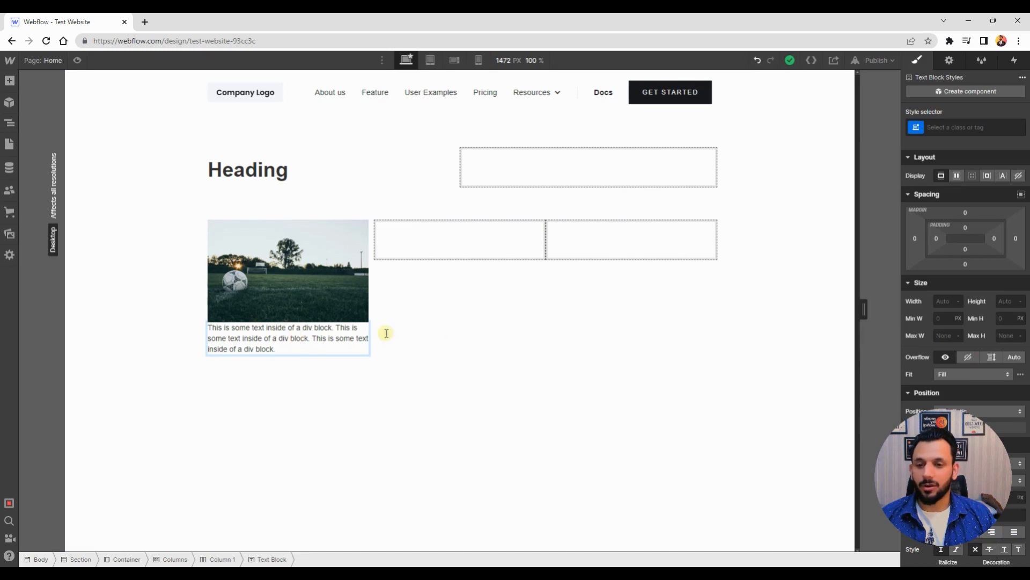
left_click(284, 351)
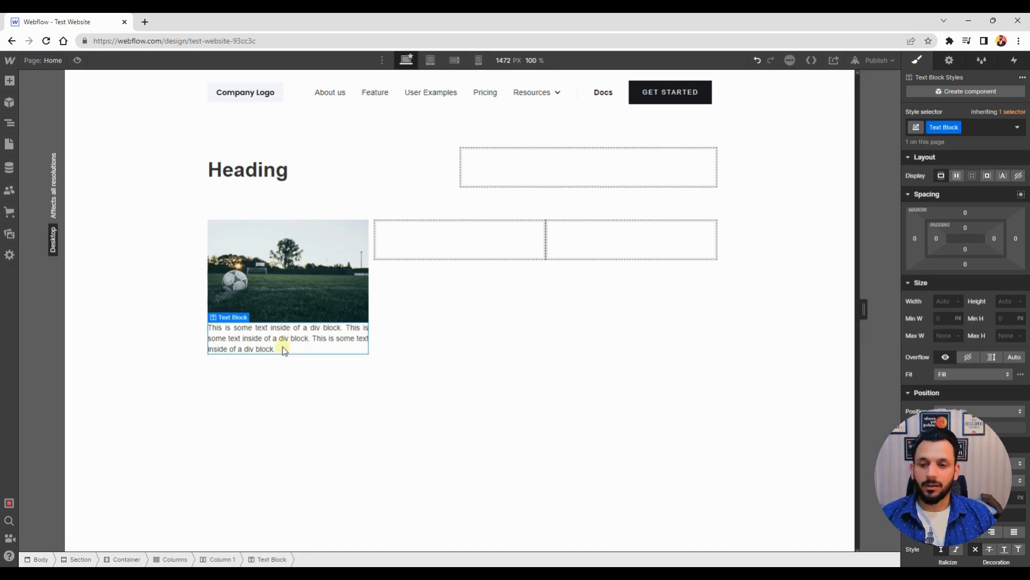
Give the football image in the first column a bottom margin of 20 px
left_click(310, 299)
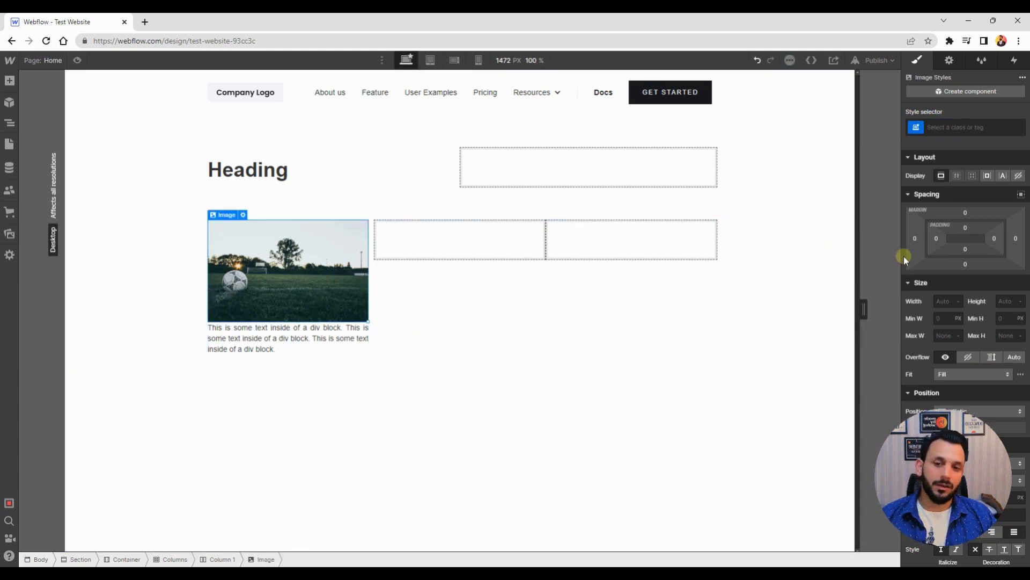
left_click(966, 264)
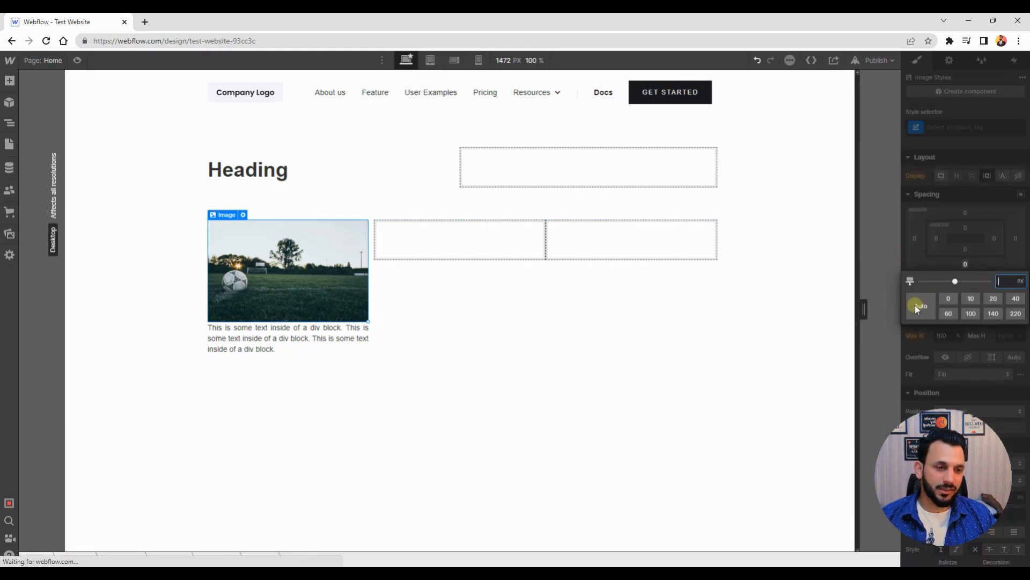
left_click(992, 300)
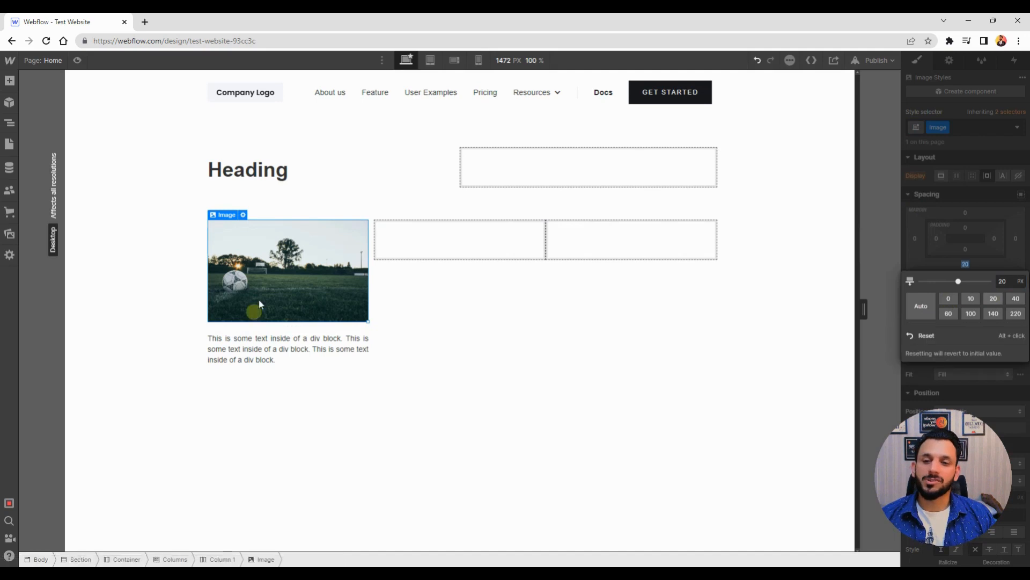
Add a Heading element at the top of the first column, above the image
left_click(276, 338)
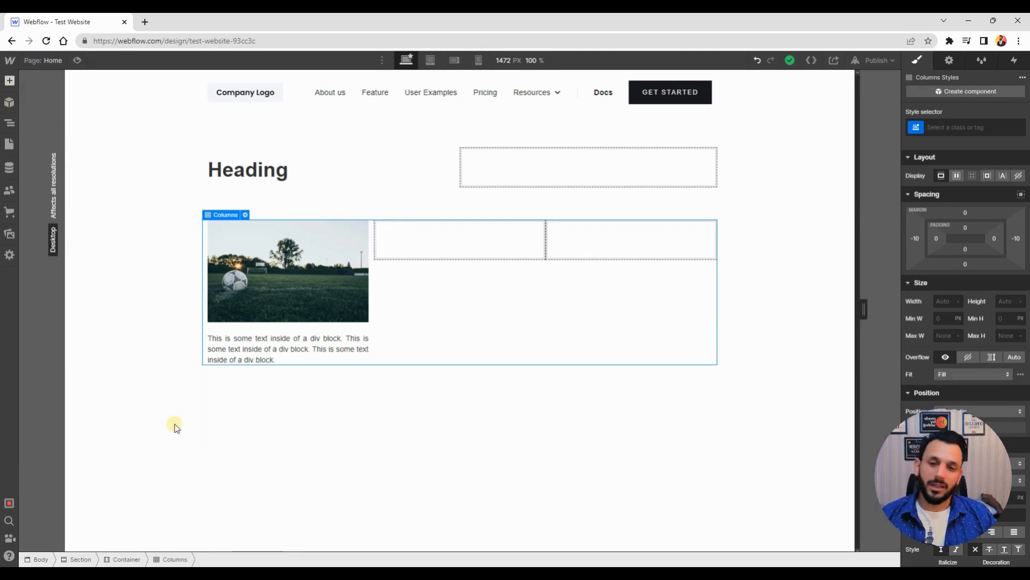
key("a")
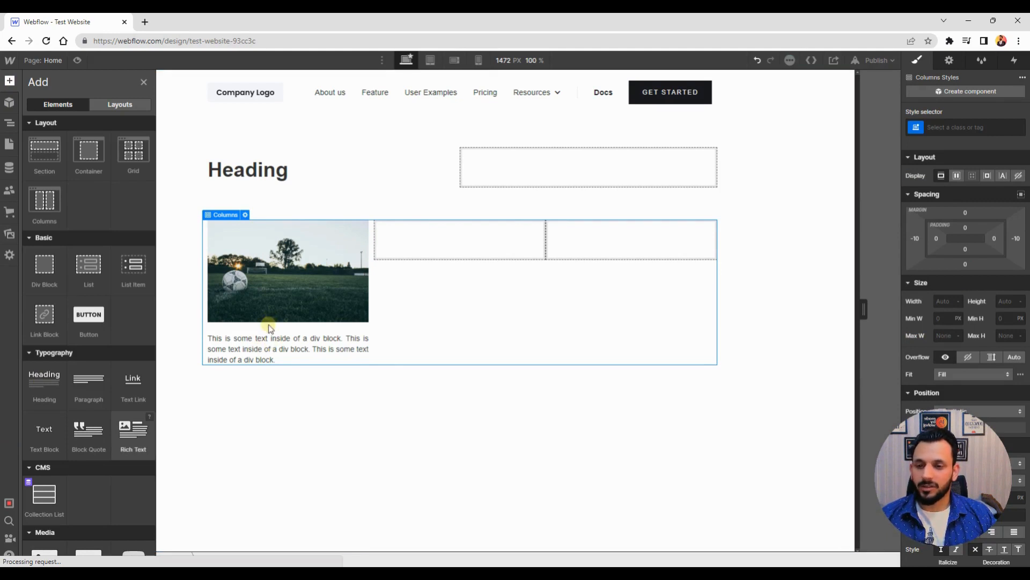
mouse_move(270, 327)
left_mouse_down()
mouse_move(266, 307)
mouse_move(256, 323)
left_mouse_up()
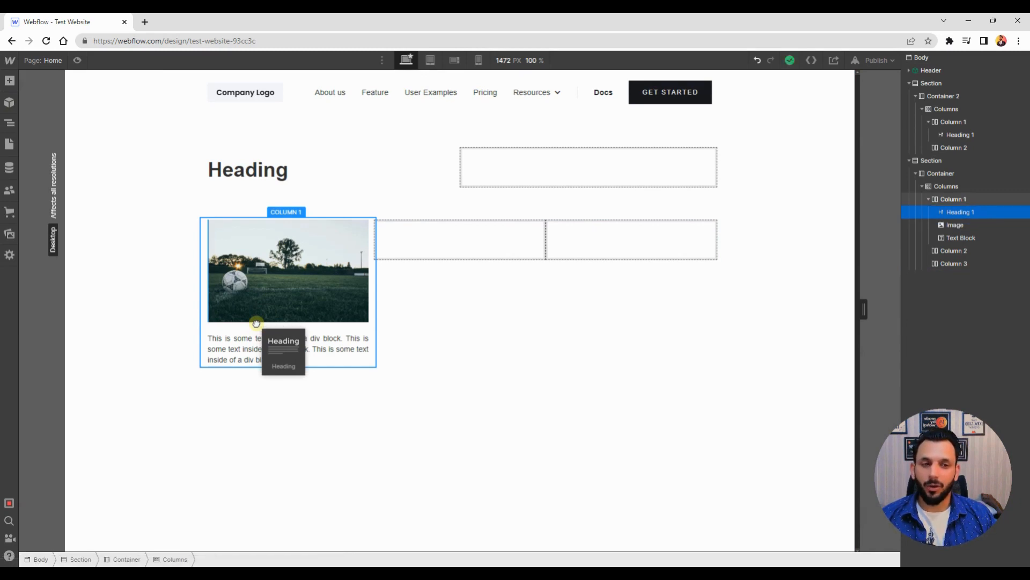
left_click_drag(256, 323, 302, 307)
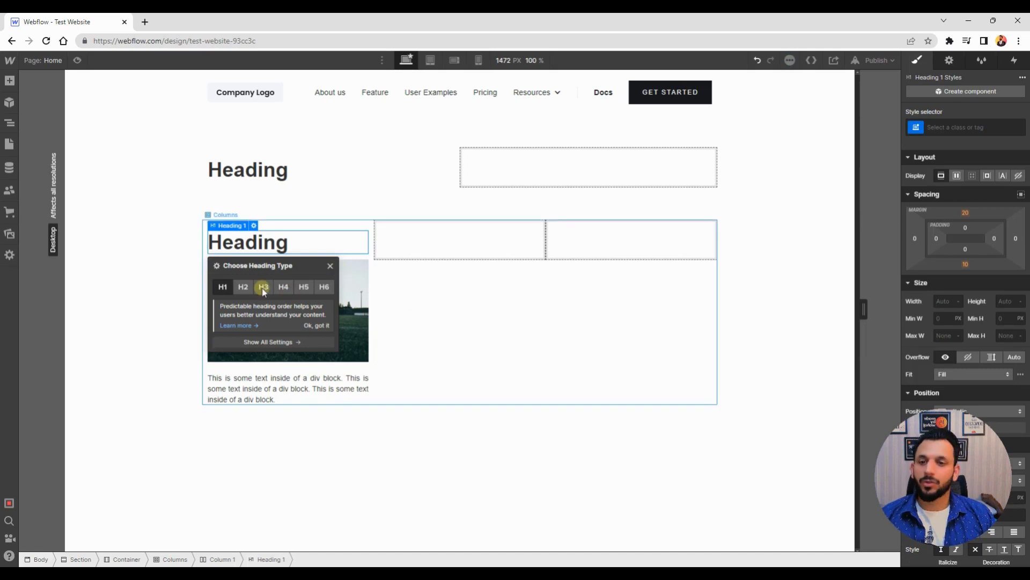
left_click(164, 289)
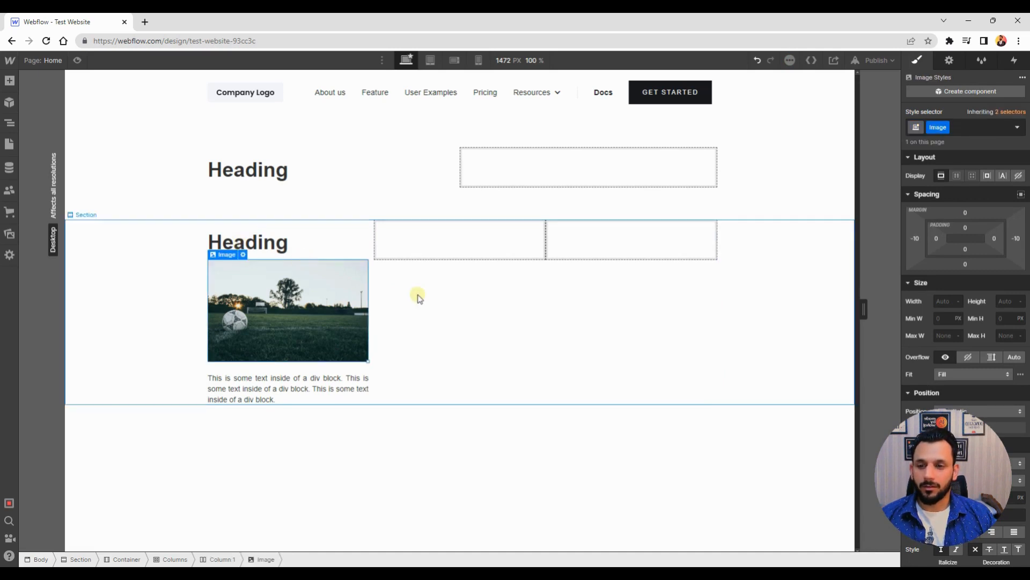
Change the new heading's type to H3
left_click(285, 249)
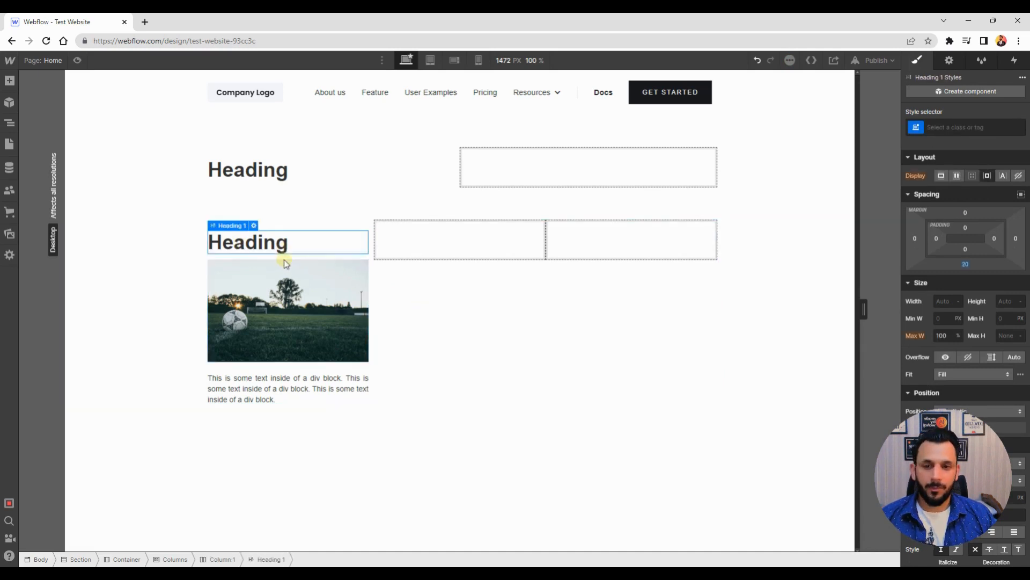
left_click(254, 226)
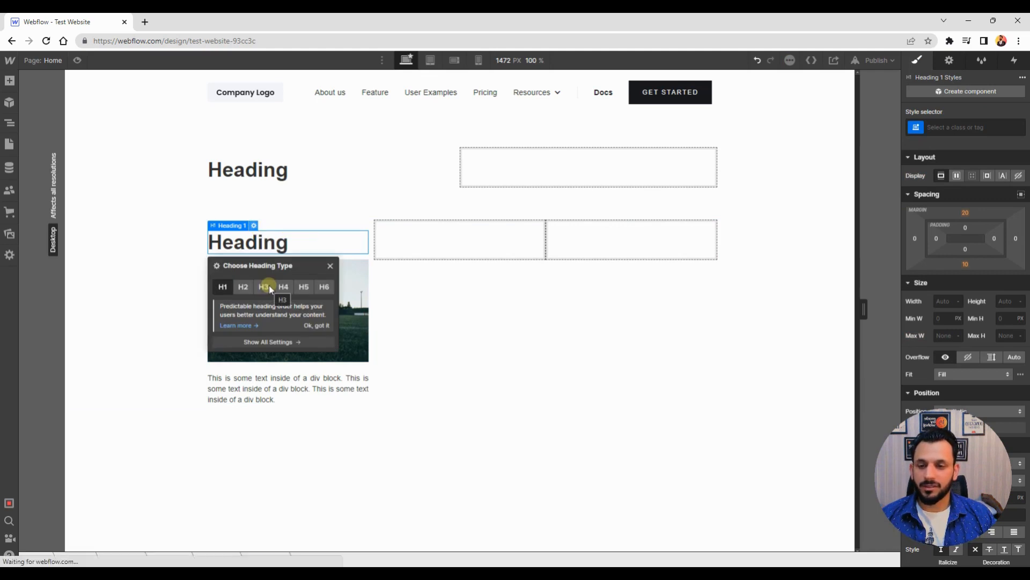
left_click(269, 285)
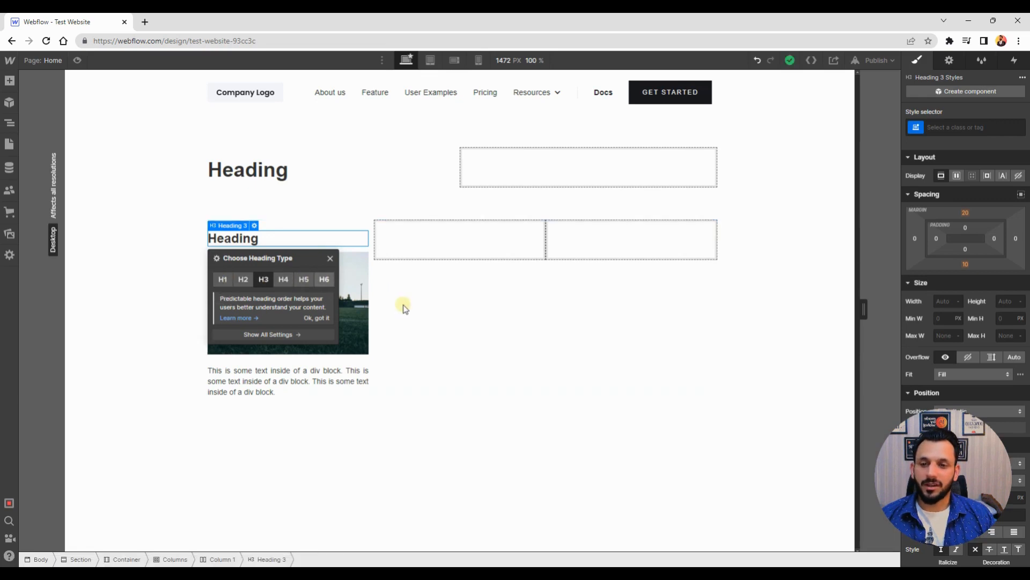
left_click(426, 338)
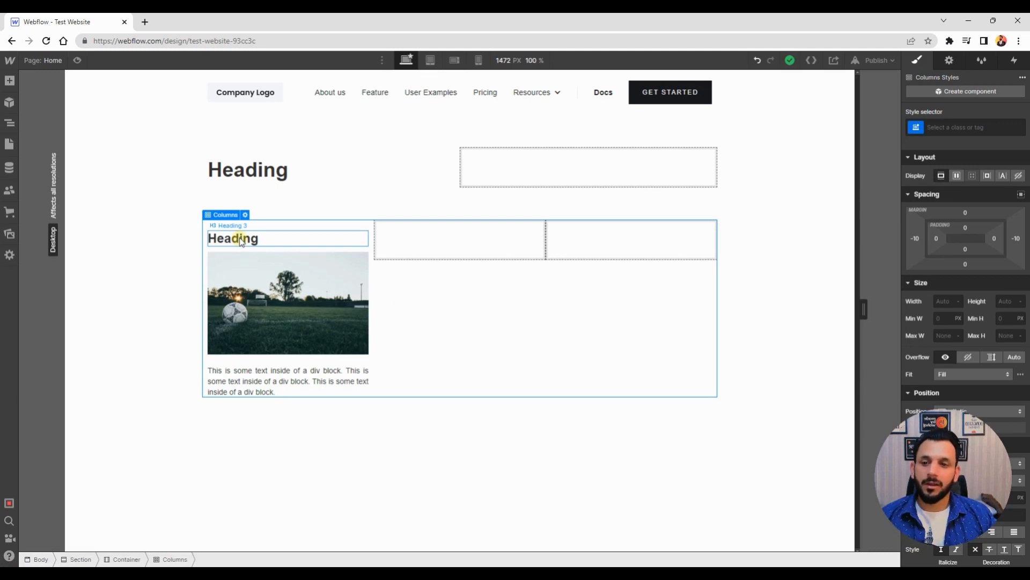
Replace the heading's text with "Step One"
left_click(239, 239)
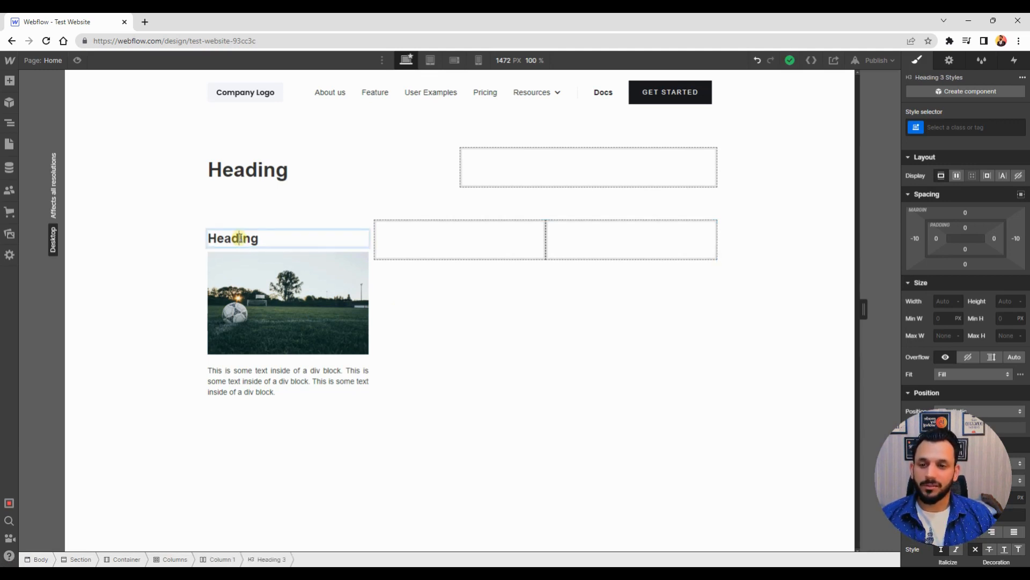
double_click(240, 238)
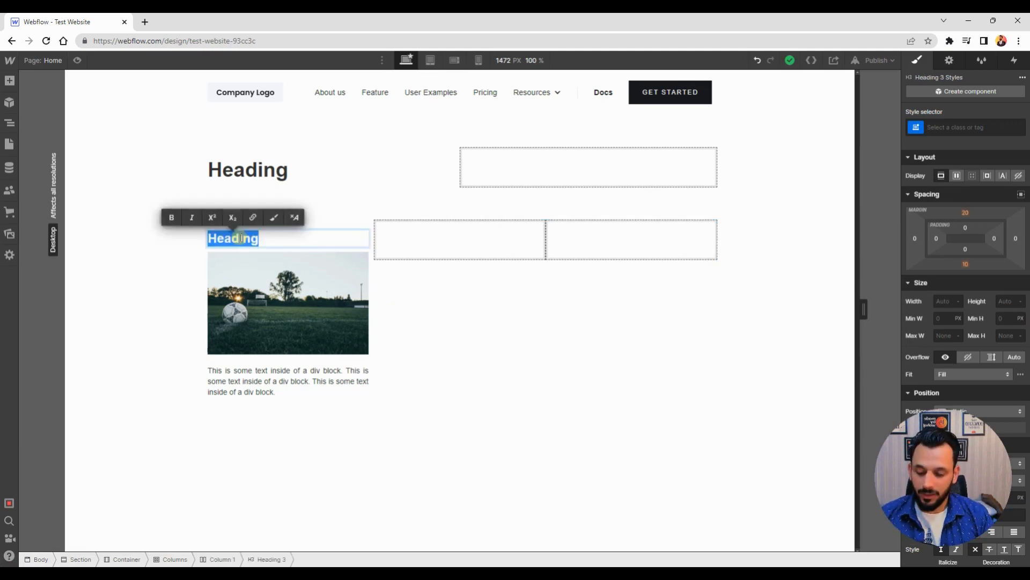
type("Step One")
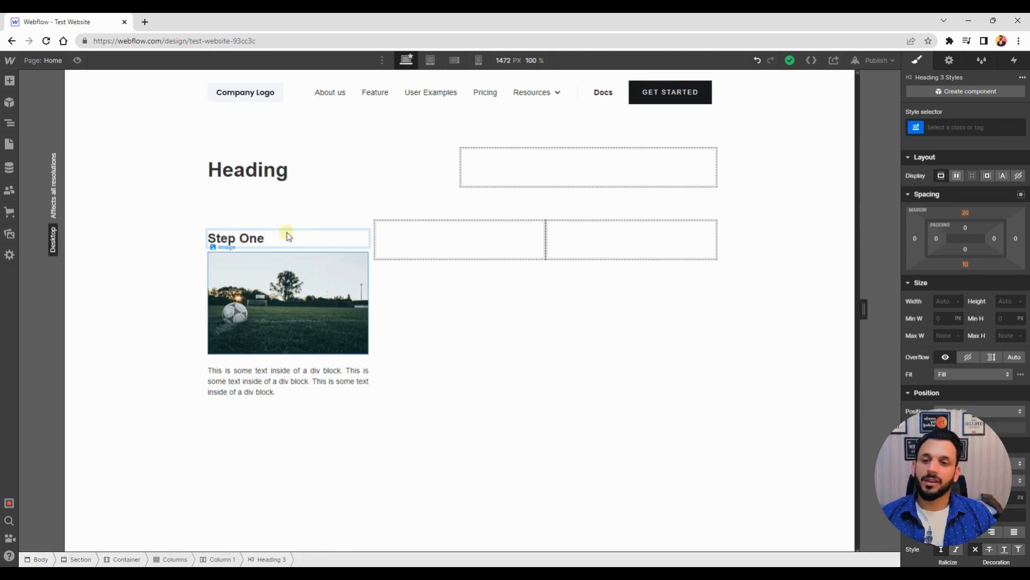
key("Escape")
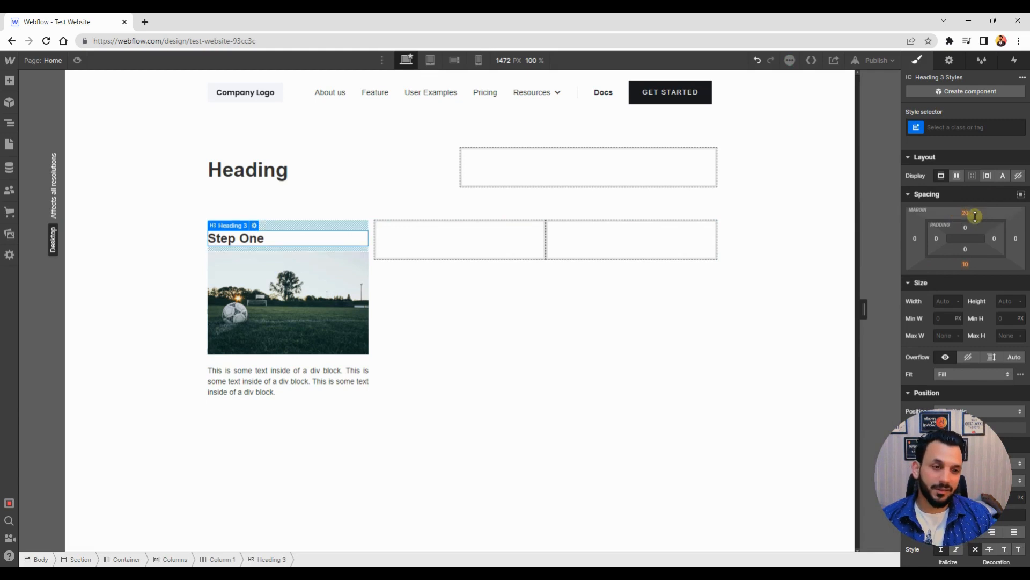
Set the Step One heading's bottom margin to 20 px
left_click(964, 265)
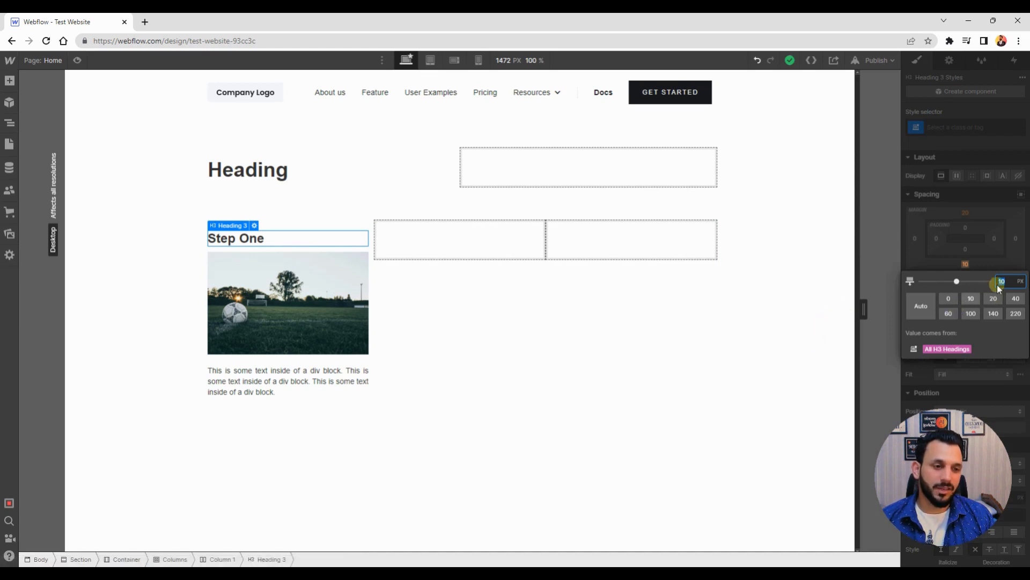
key("Return")
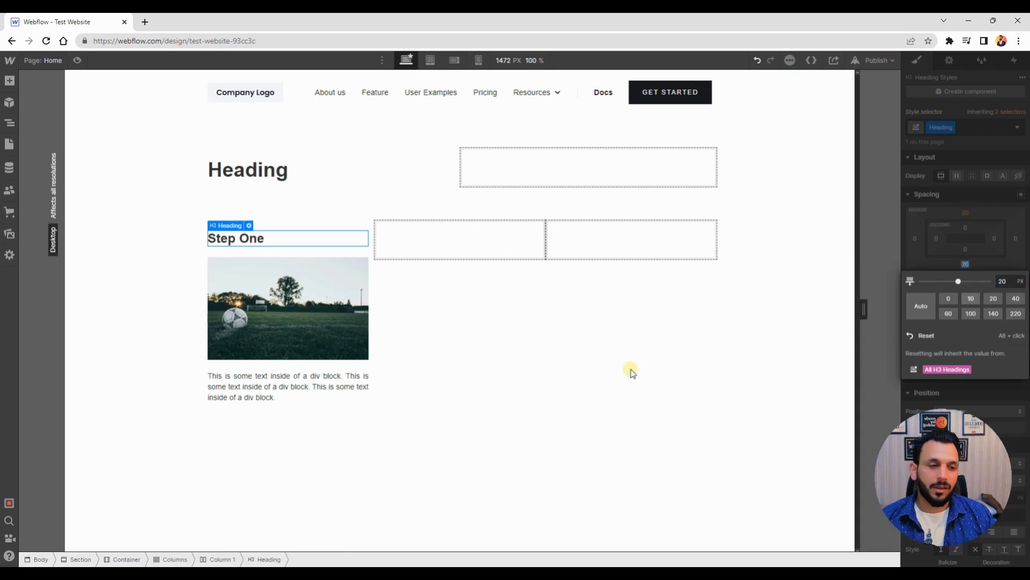
left_click(443, 330)
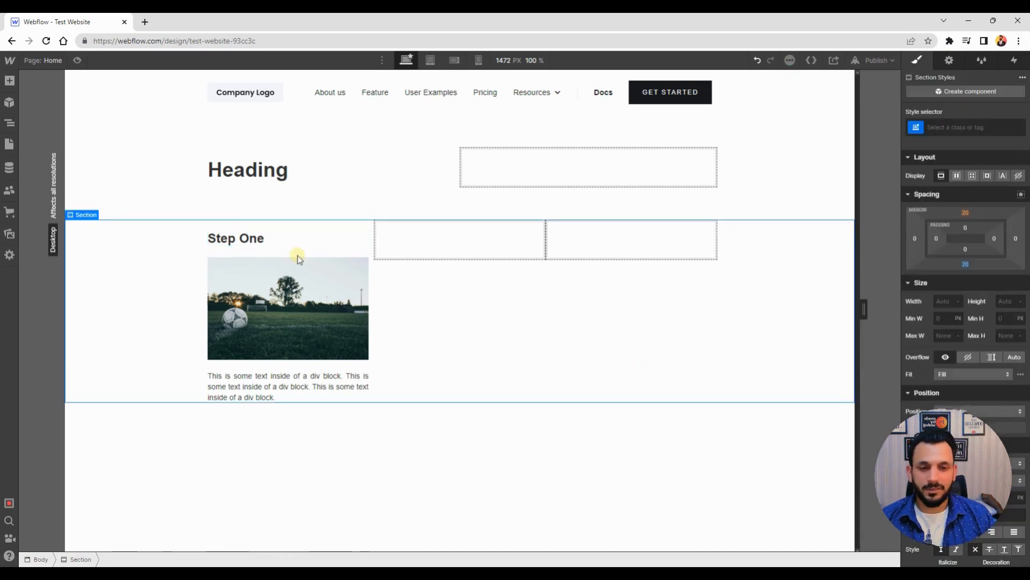
Duplicate the Step One heading into the second column
left_click(231, 231)
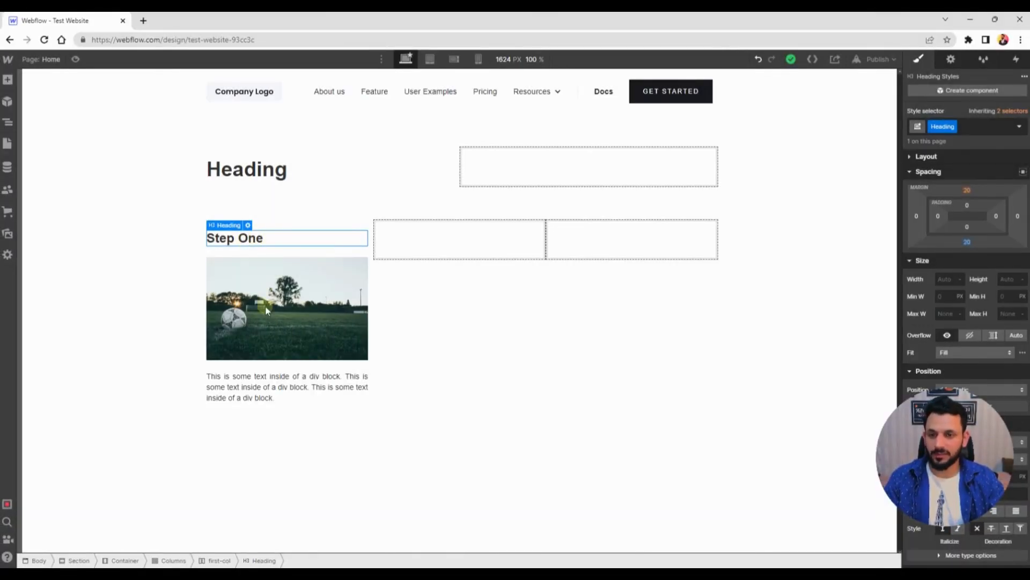
left_click(241, 240)
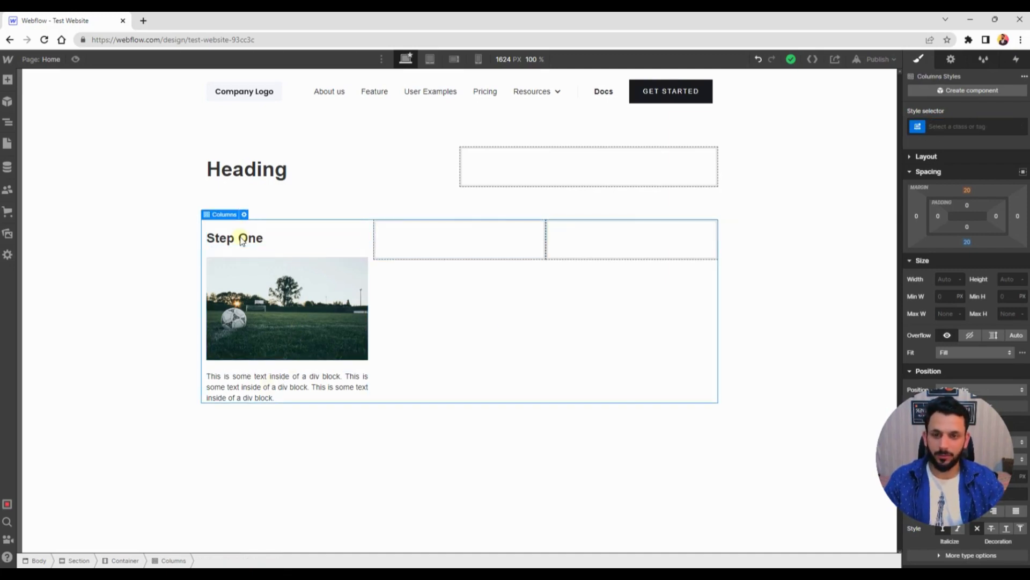
left_click(241, 245)
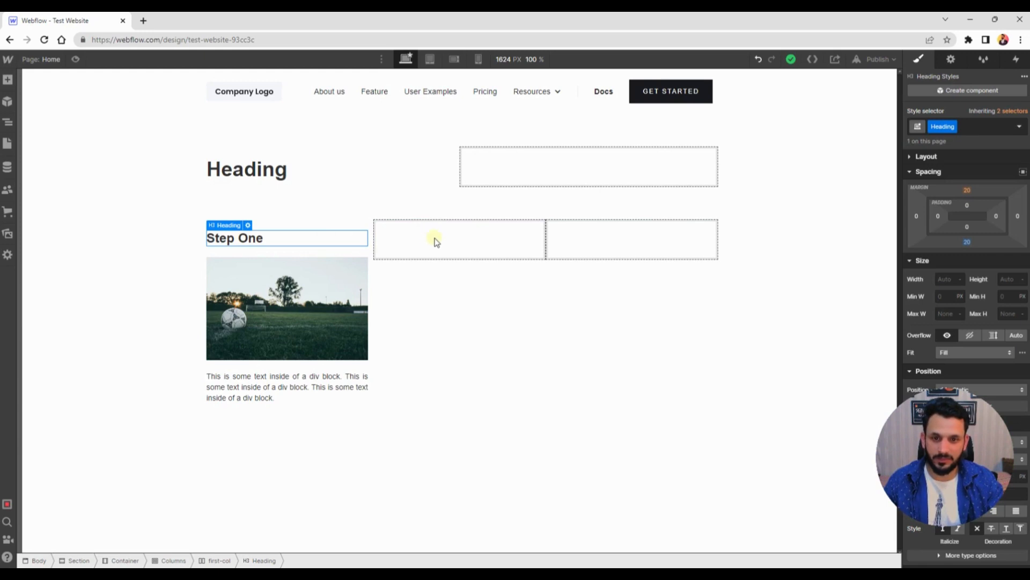
key("z")
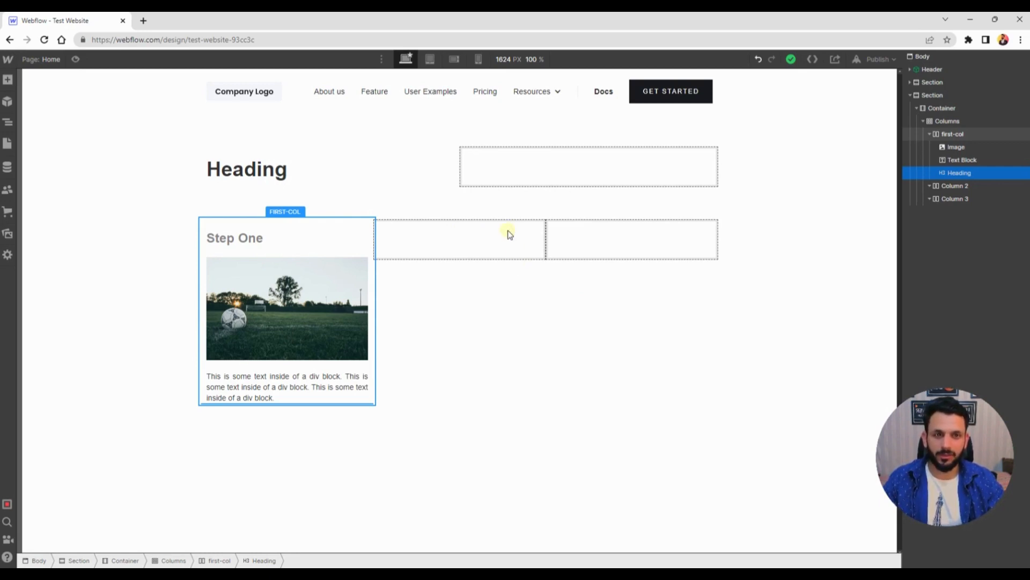
left_click_drag(510, 234, 510, 234)
left_click(553, 312)
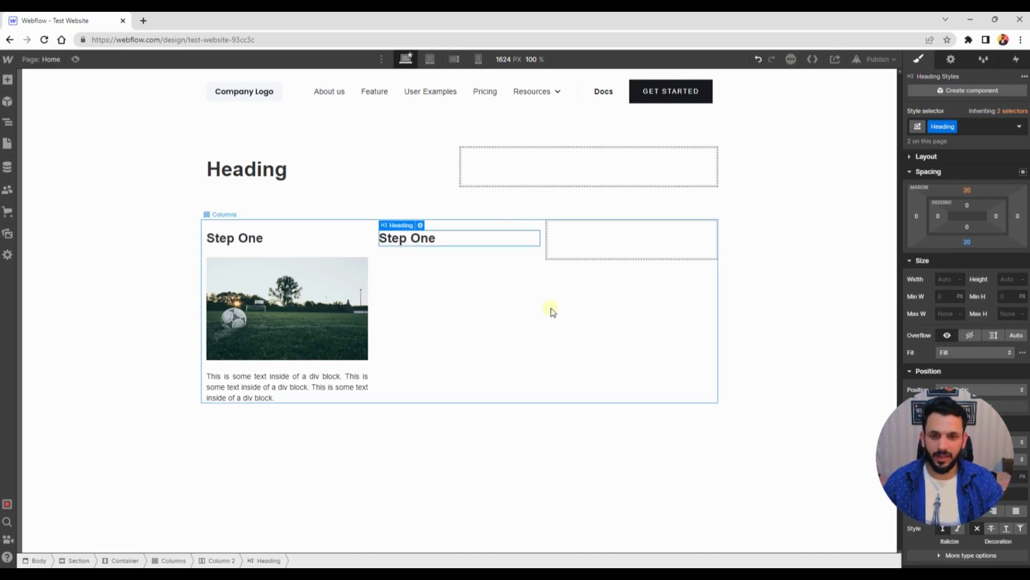
Copy the football image into the second column below its heading and close the image settings
left_click(282, 293)
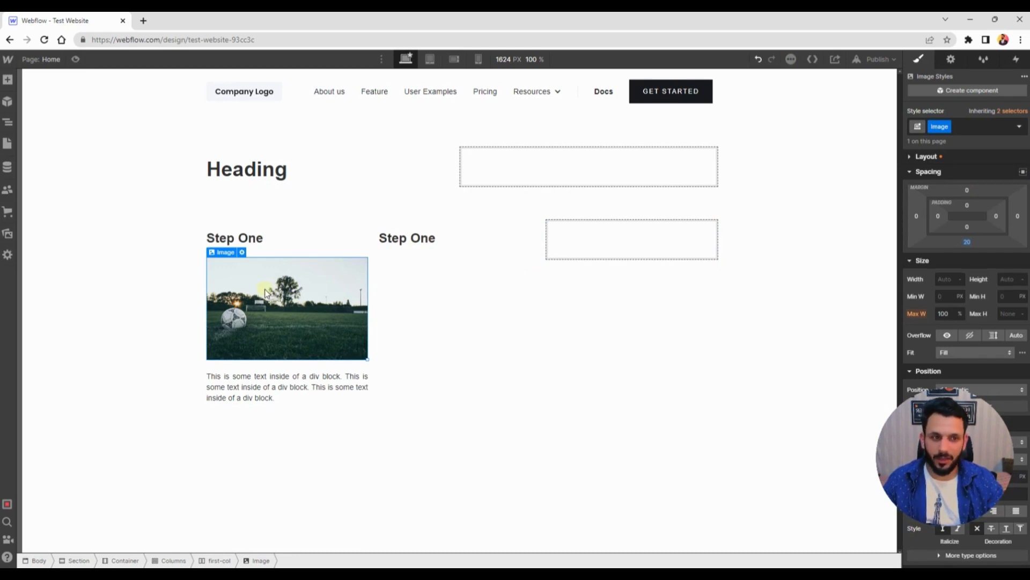
left_click_drag(265, 288, 432, 234)
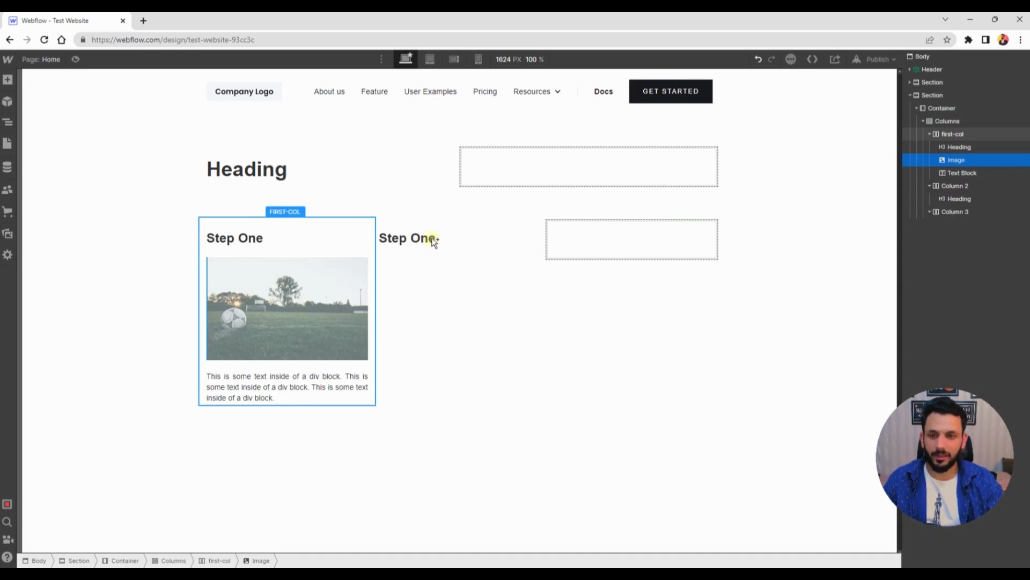
left_click_drag(434, 242, 434, 242)
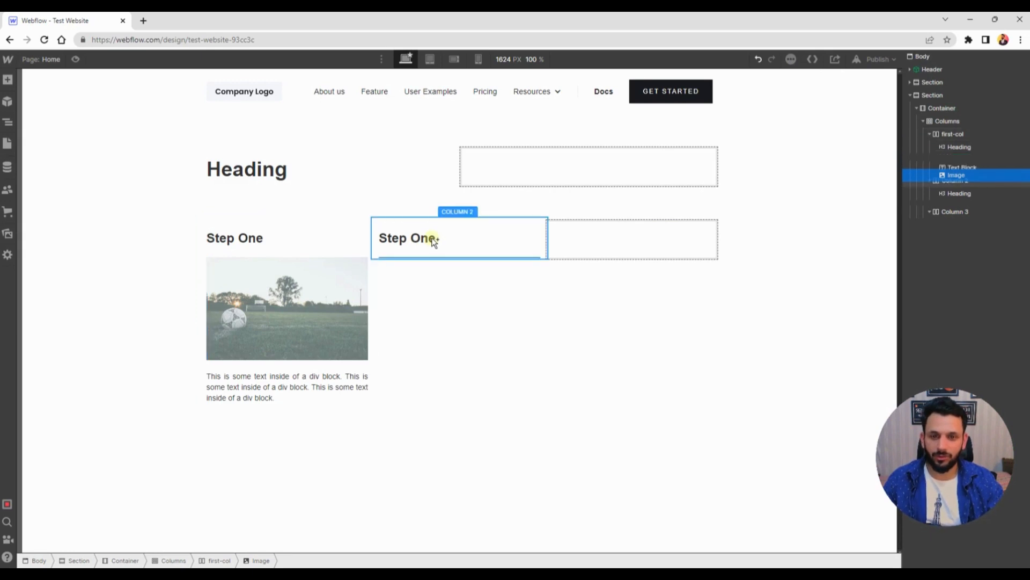
left_click_drag(395, 281, 467, 300)
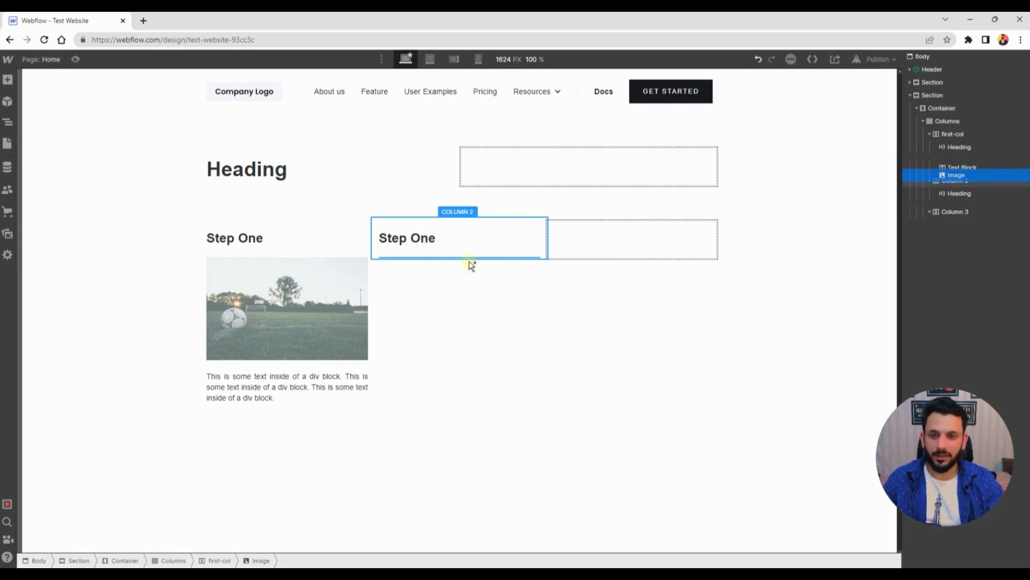
left_click_drag(470, 266, 290, 253)
left_click_drag(218, 205, 406, 330)
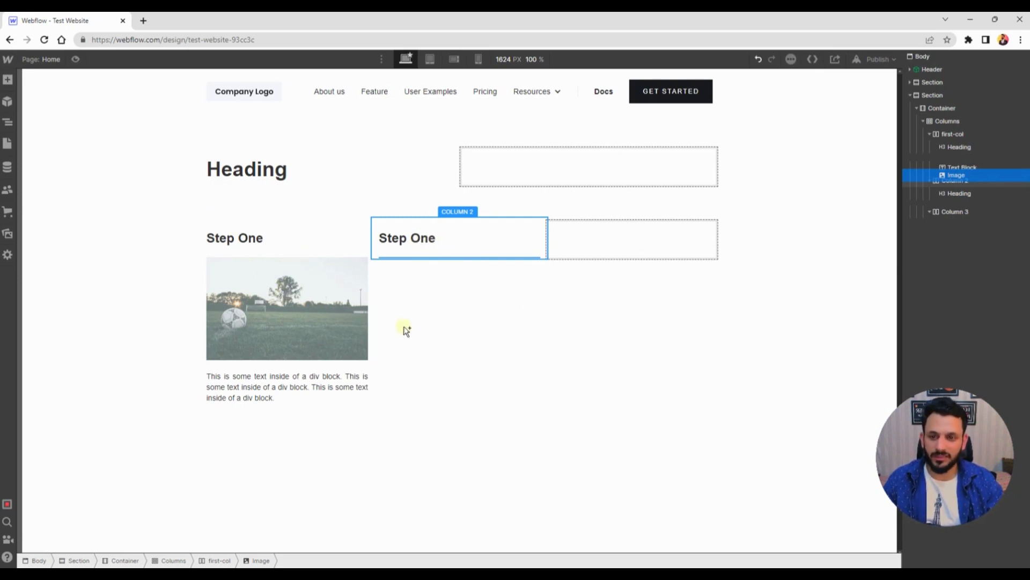
left_click_drag(519, 263, 586, 240)
left_click_drag(219, 250, 520, 251)
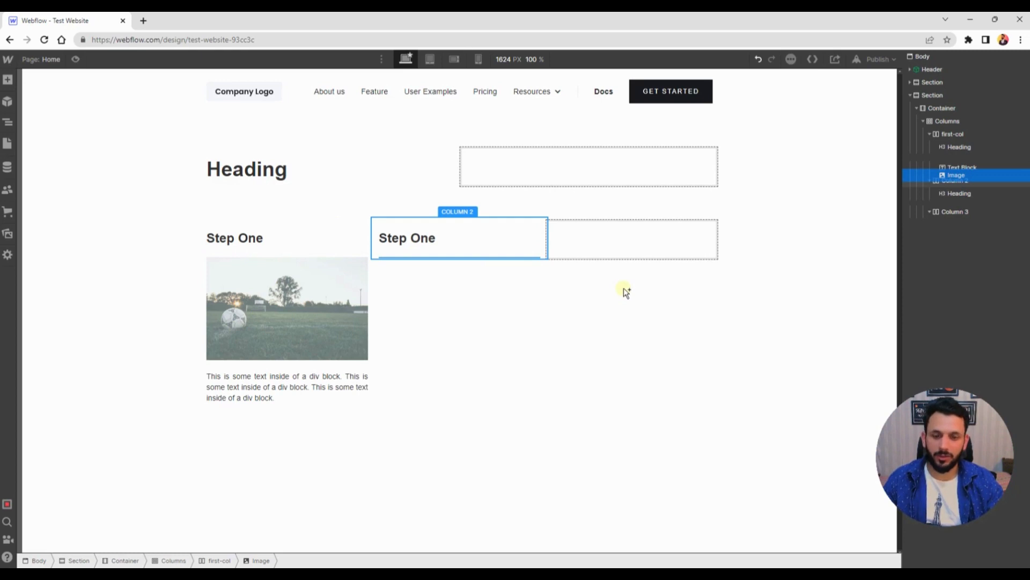
left_click_drag(625, 293, 380, 185)
left_click_drag(512, 299, 268, 306)
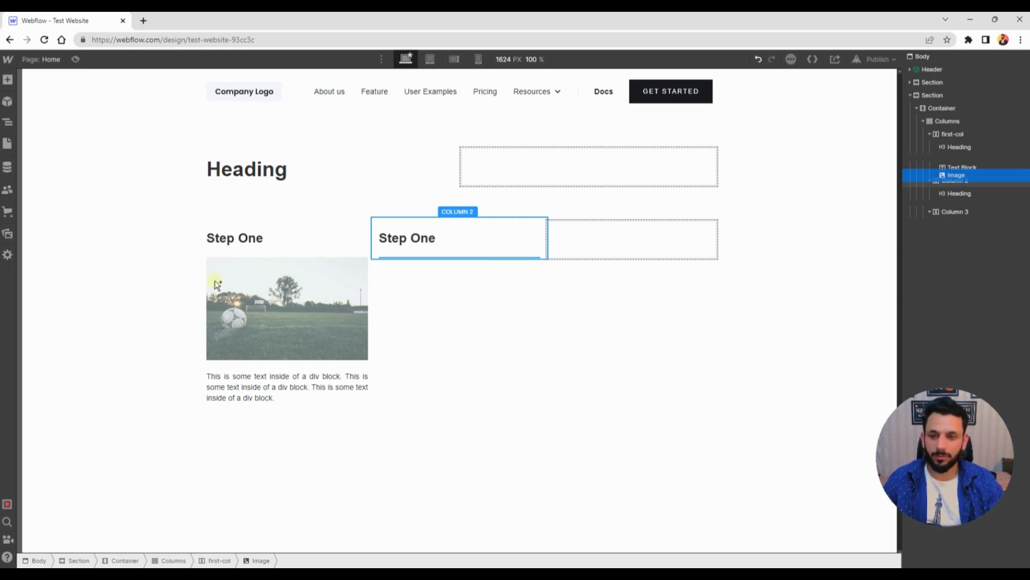
left_click_drag(215, 280, 197, 320)
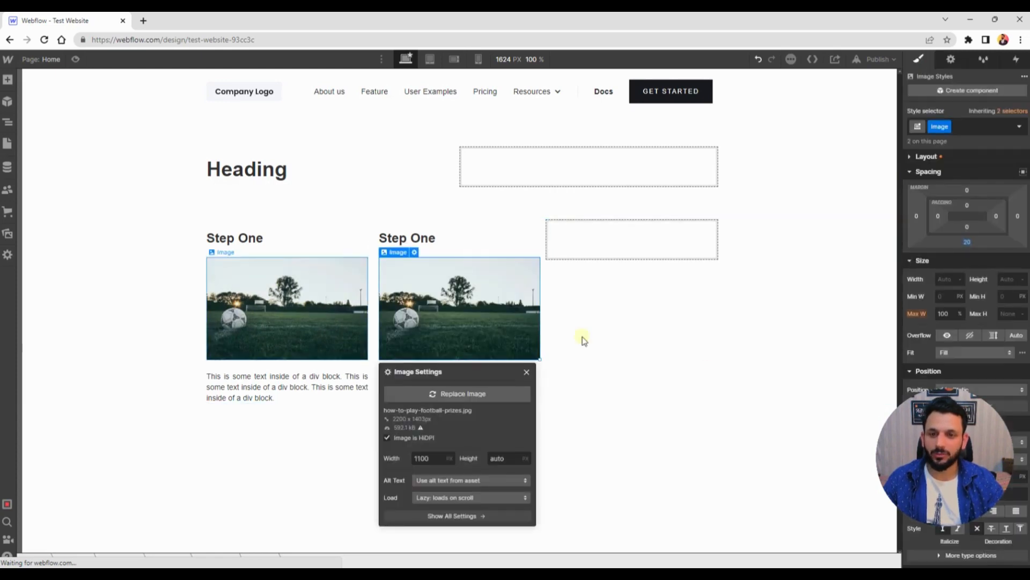
left_click(526, 372)
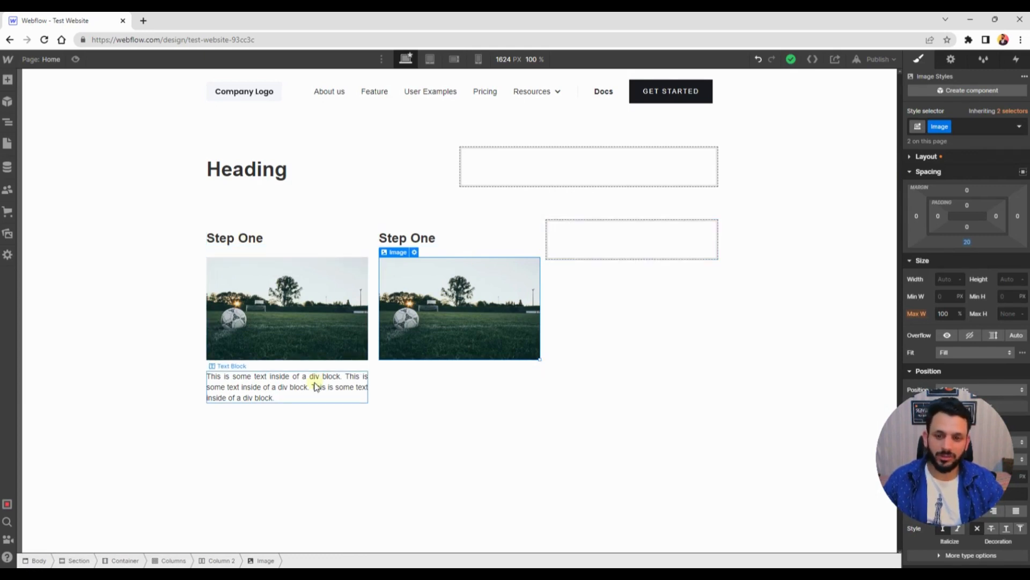
Copy the text block from the first column into the second column below its image
left_click_drag(287, 387, 472, 358)
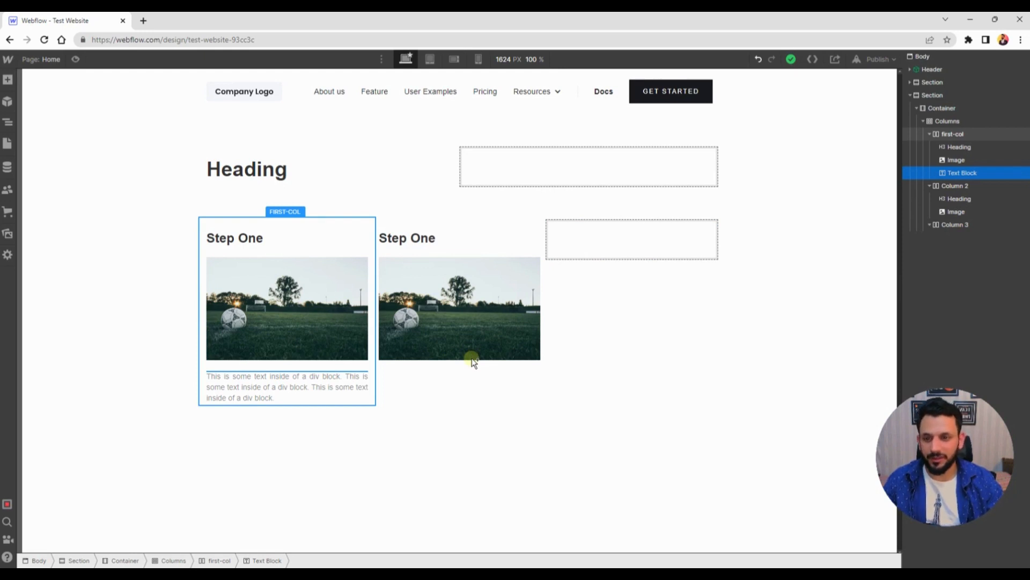
left_click_drag(472, 360, 397, 295)
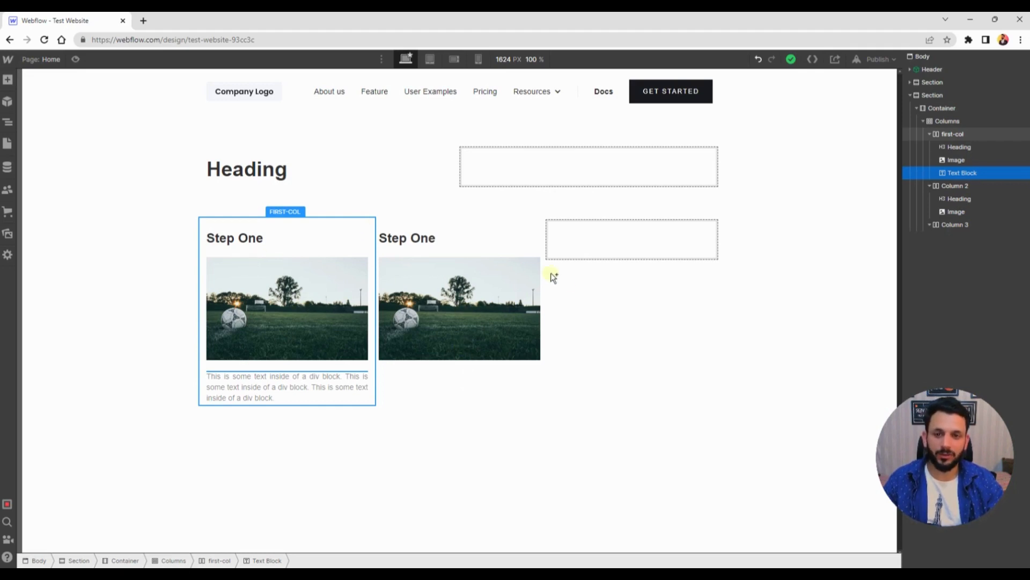
left_click_drag(110, 177, 397, 371)
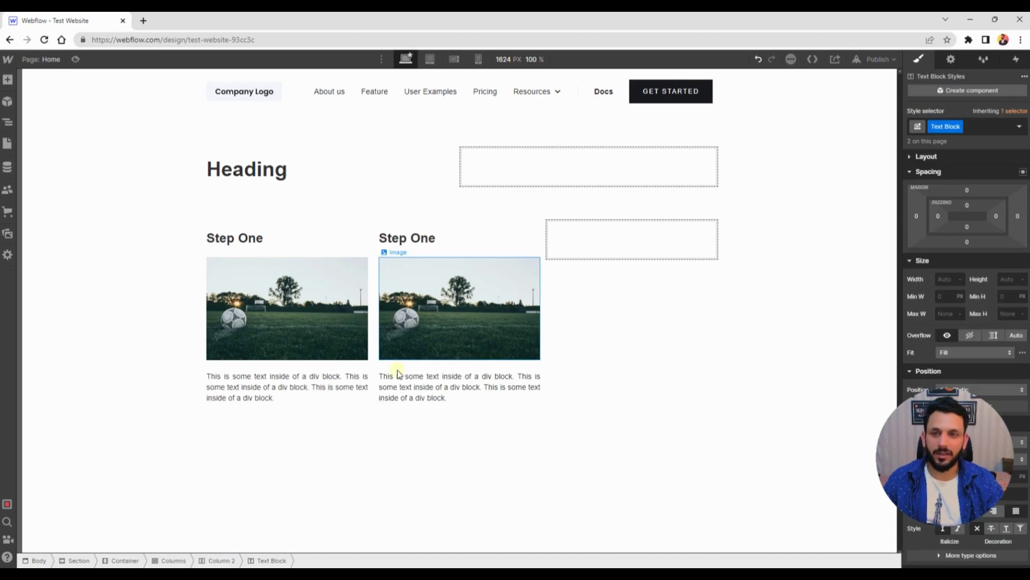
Select the section holding the columns and set its background colour to #eeeeee
left_click(111, 339)
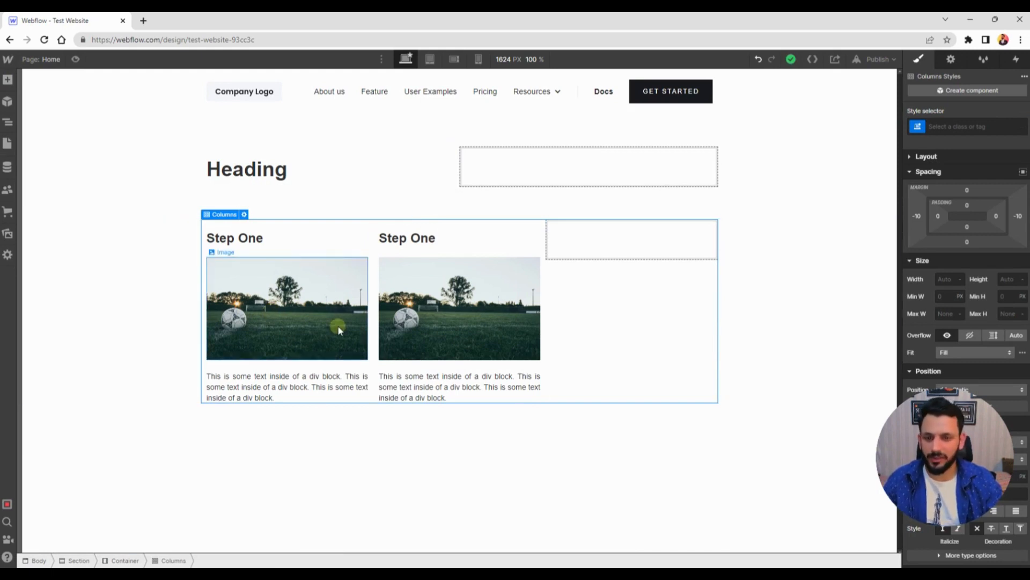
left_click(129, 249)
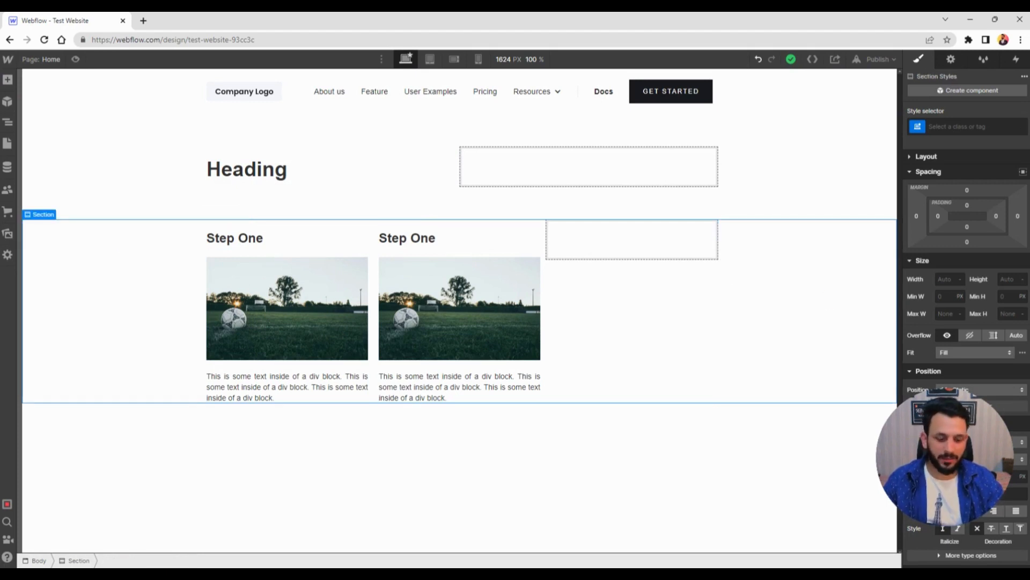
key("Left")
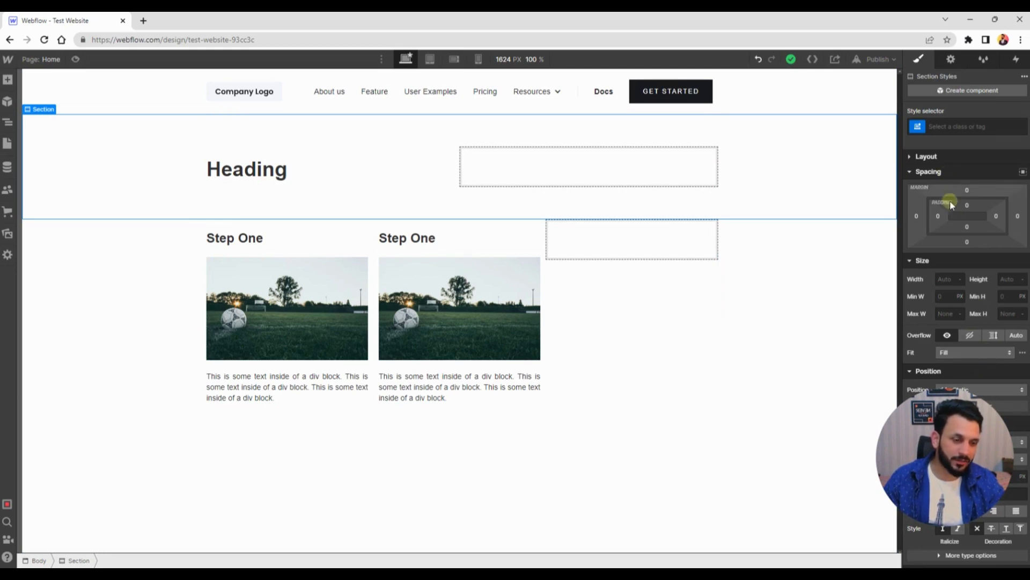
left_click(909, 157)
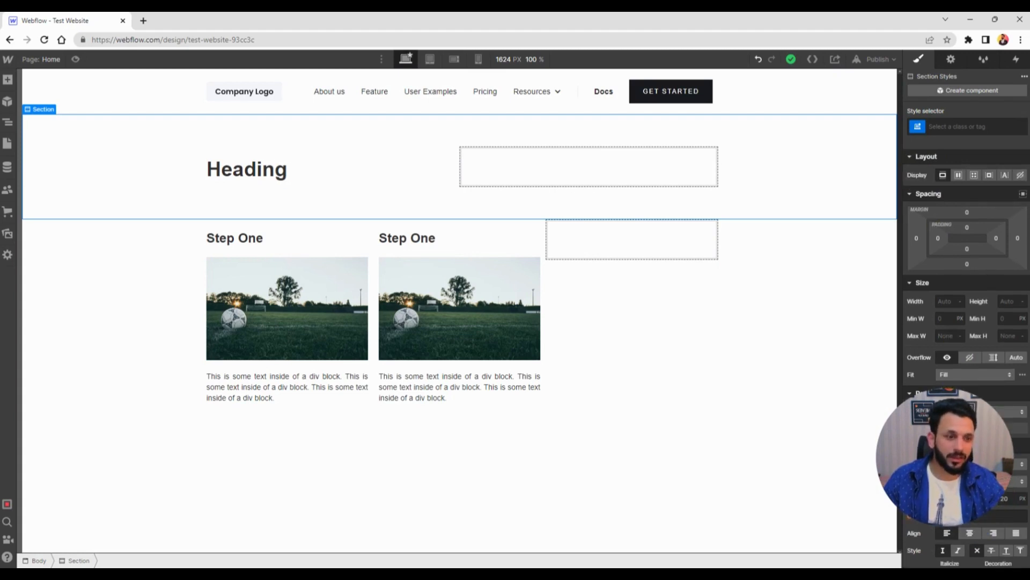
scroll(909, 159, "down", 4)
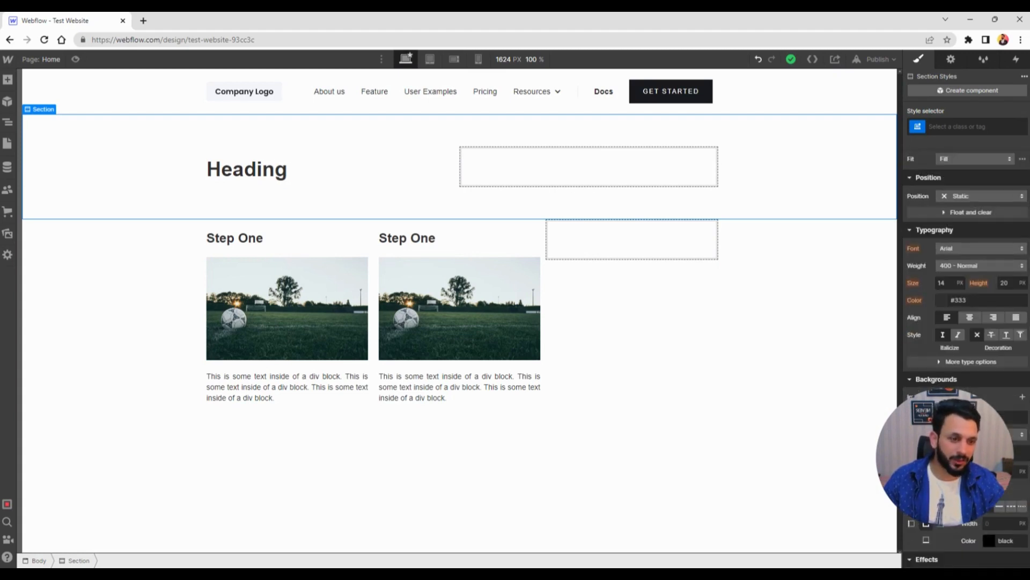
left_click(102, 320)
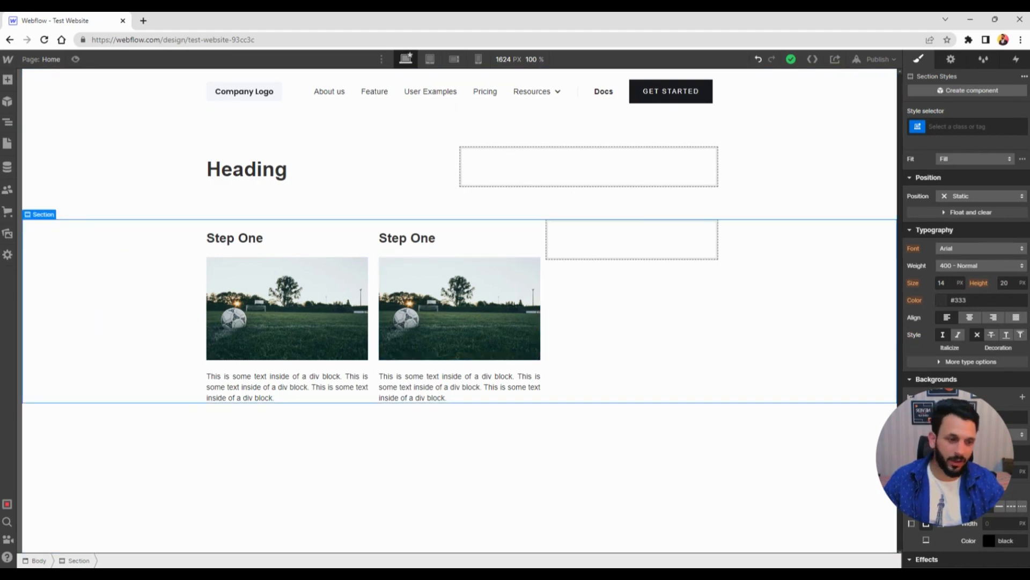
left_click(1009, 427)
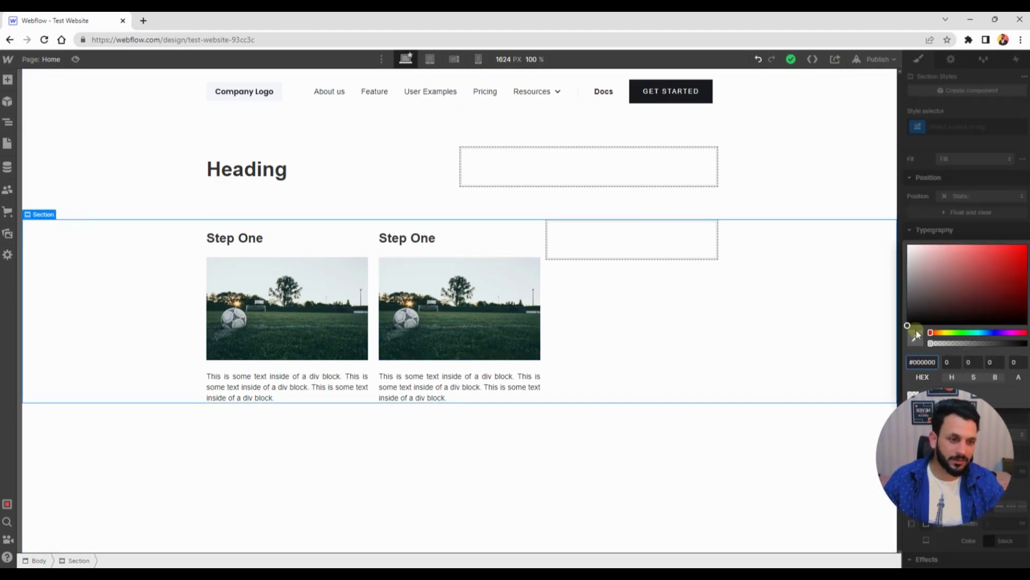
left_click(907, 283)
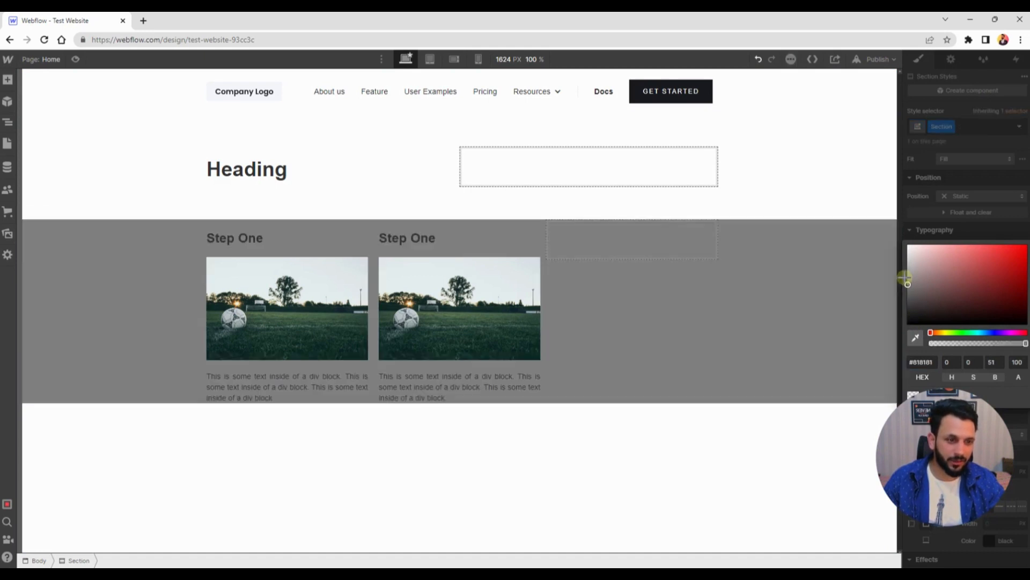
left_click(905, 278)
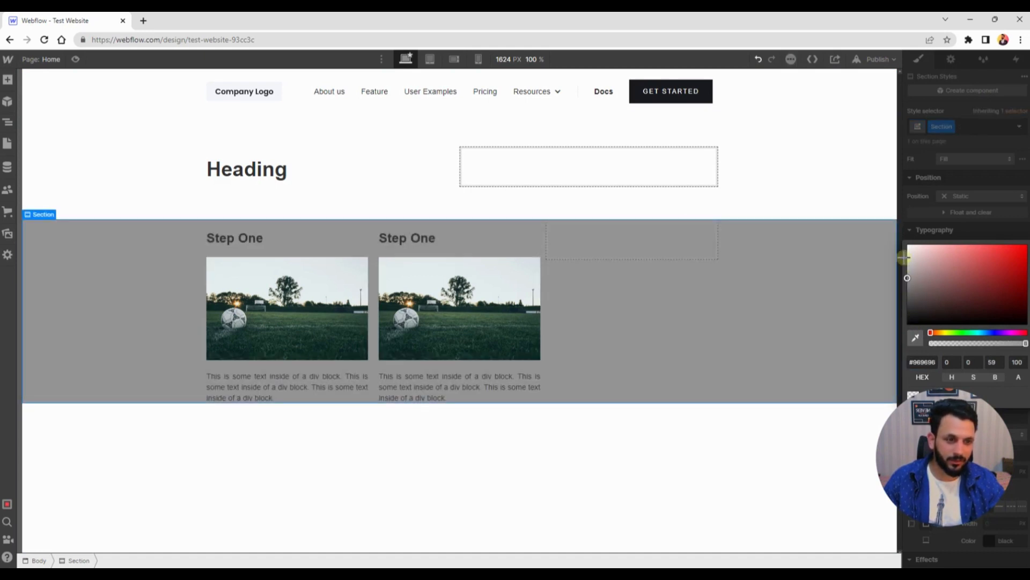
left_click_drag(905, 258, 905, 251)
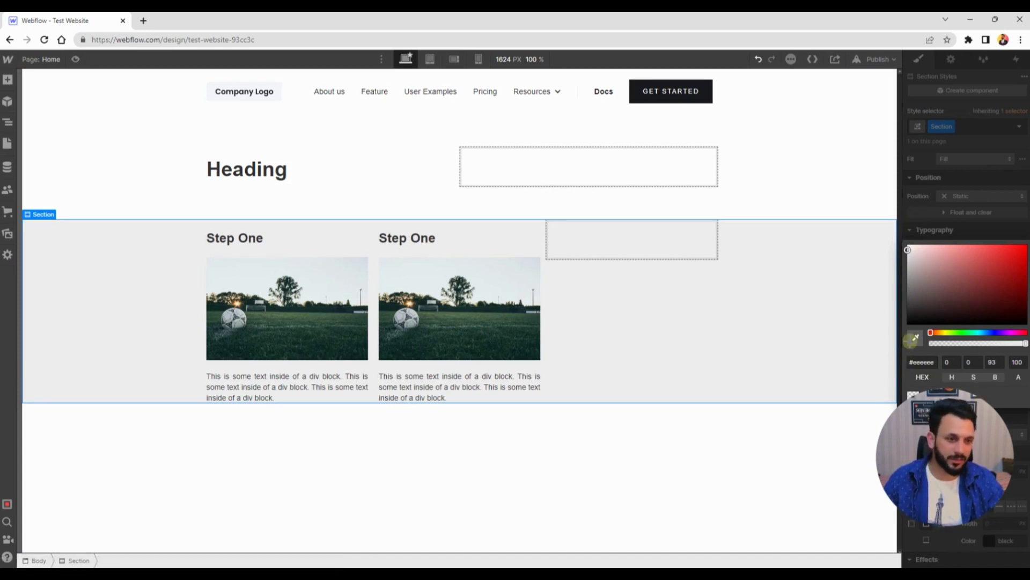
left_click(929, 427)
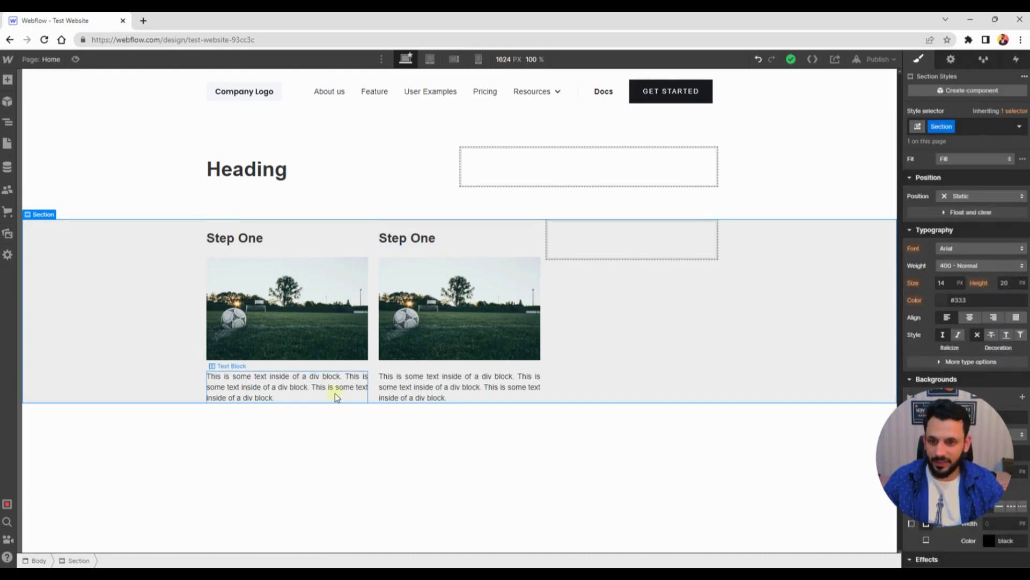
Set the section's top and bottom padding to 40 px
scroll(966, 247, "up", 4)
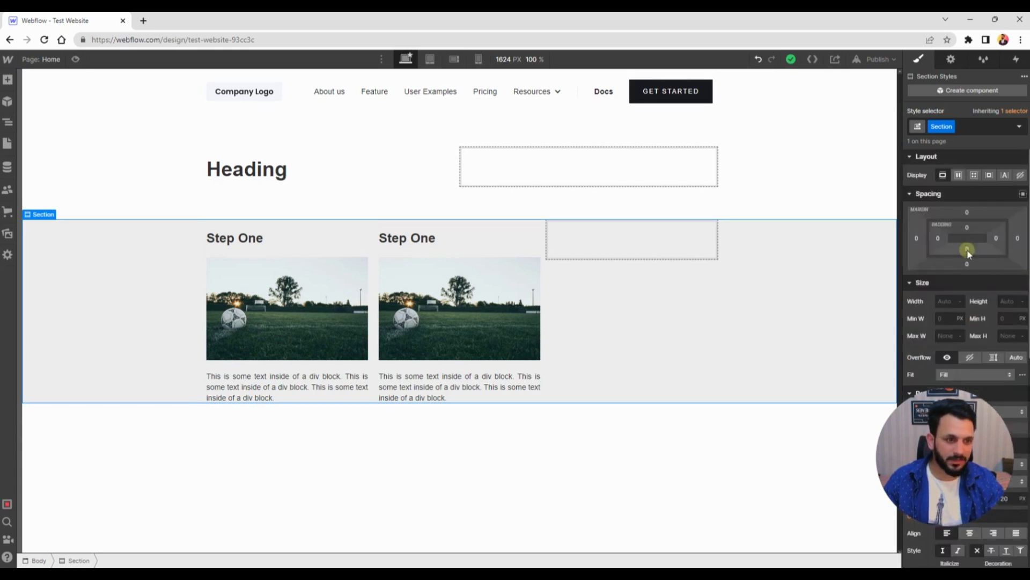
left_click(968, 249)
left_click(1013, 284)
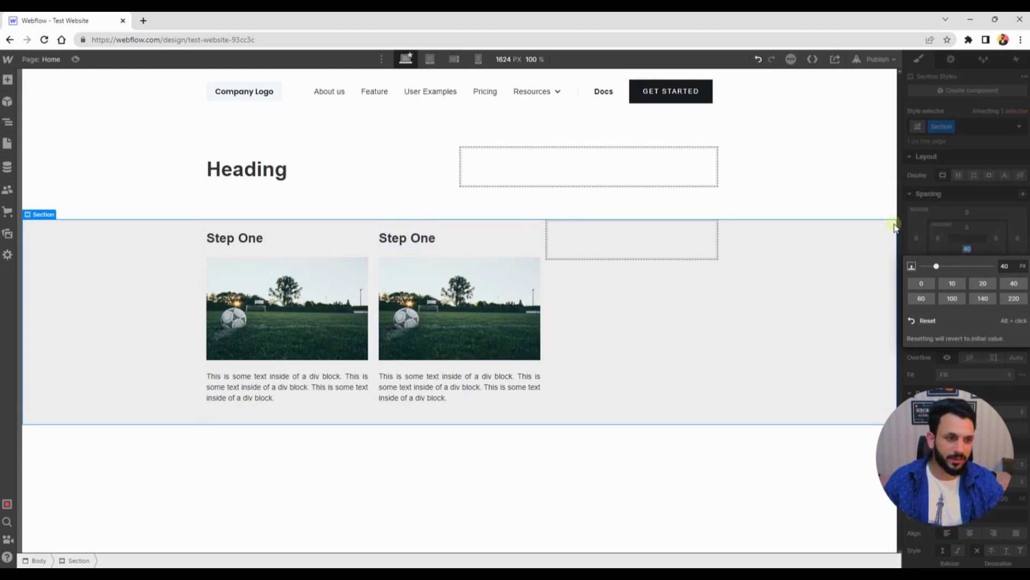
left_click(916, 221)
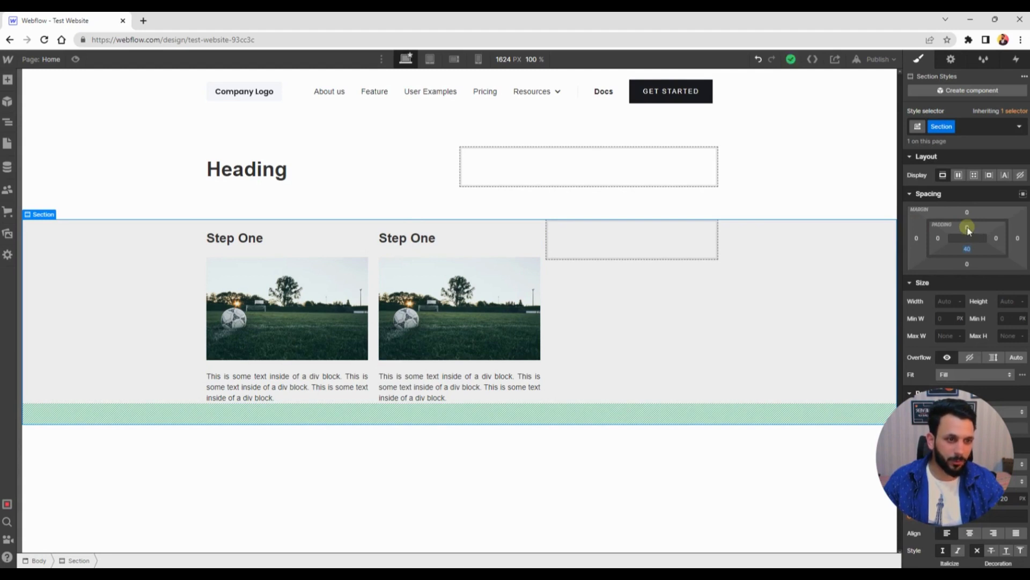
left_click(967, 229)
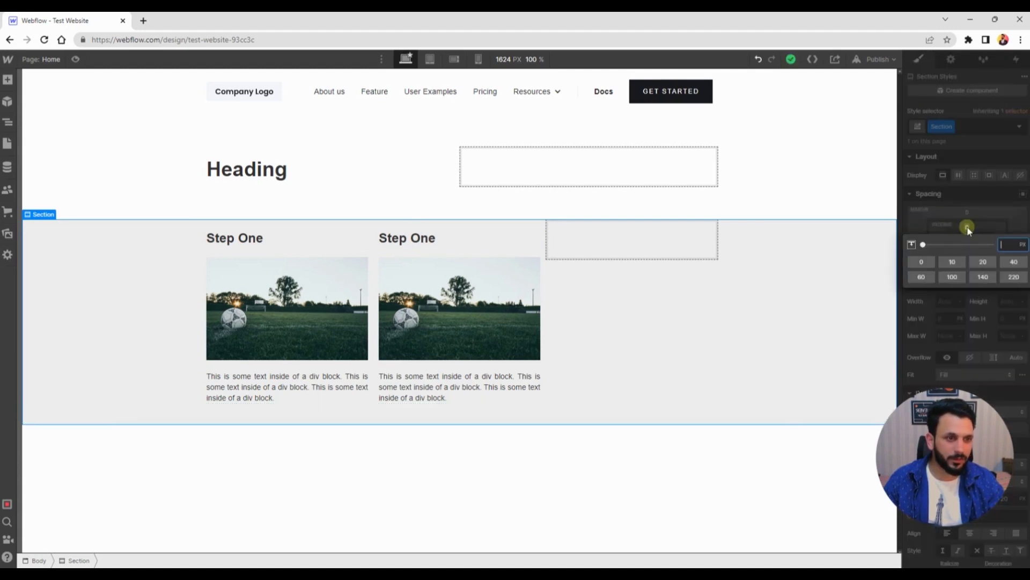
left_click(1011, 262)
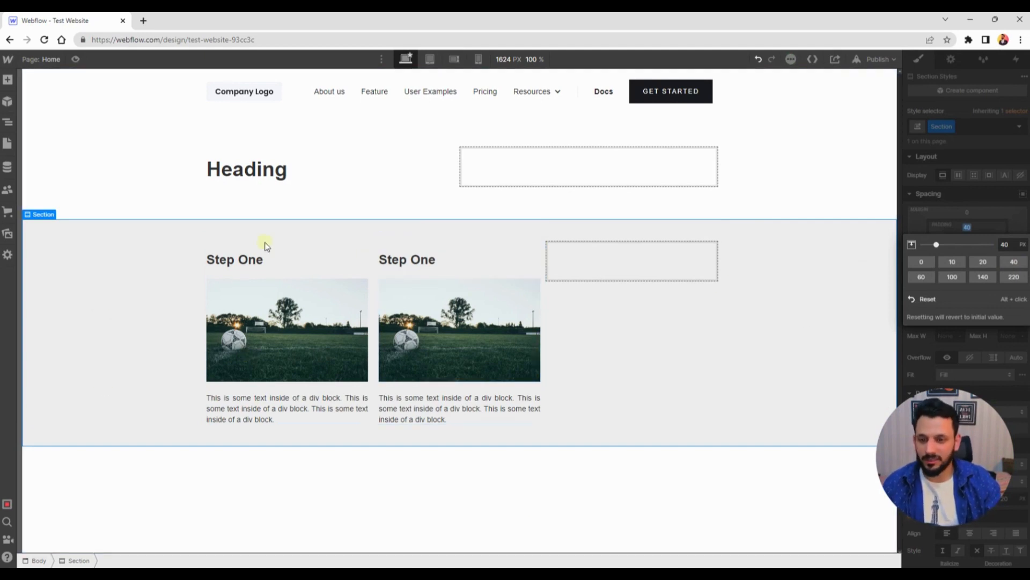
Select the first column and give it a white #ffffff background colour
left_click(213, 249)
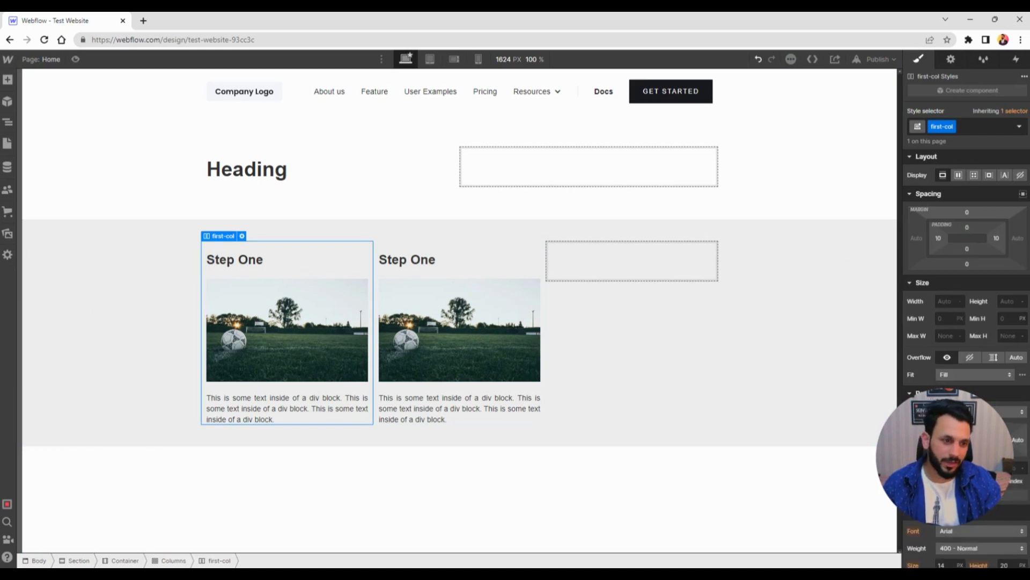
scroll(965, 322, "down", 2)
scroll(966, 322, "down", 4)
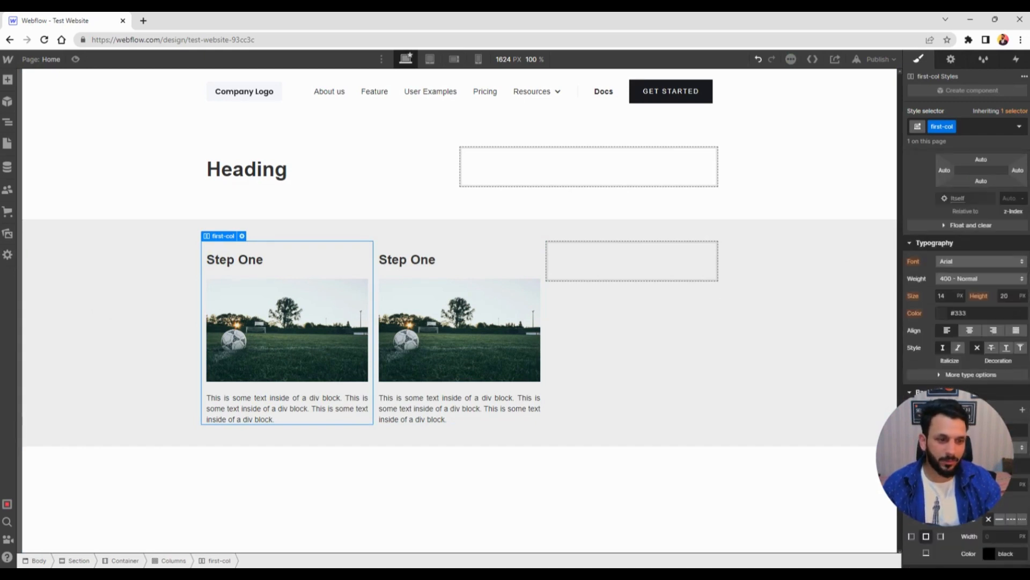
left_click(942, 430)
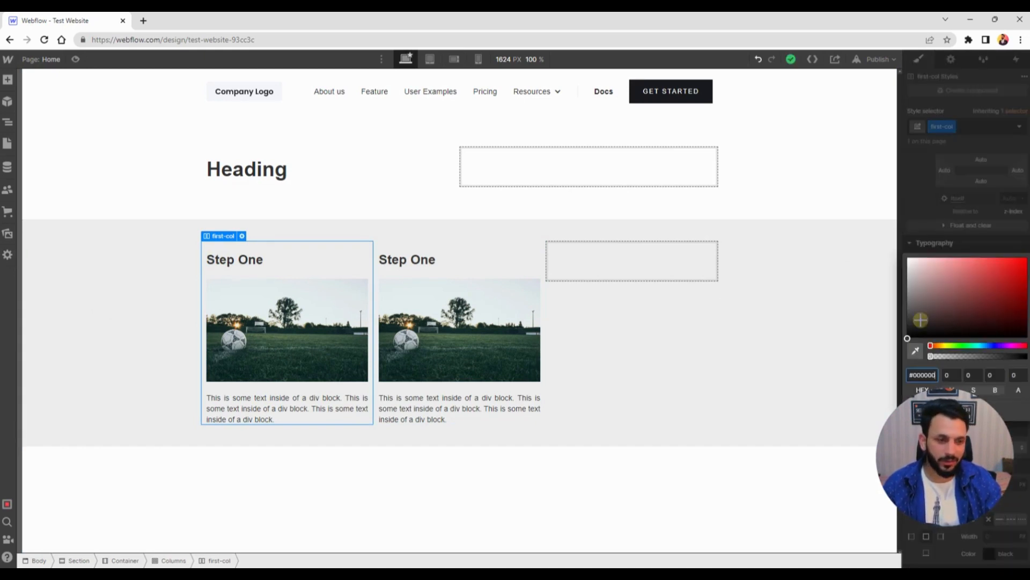
left_click_drag(918, 315, 908, 258)
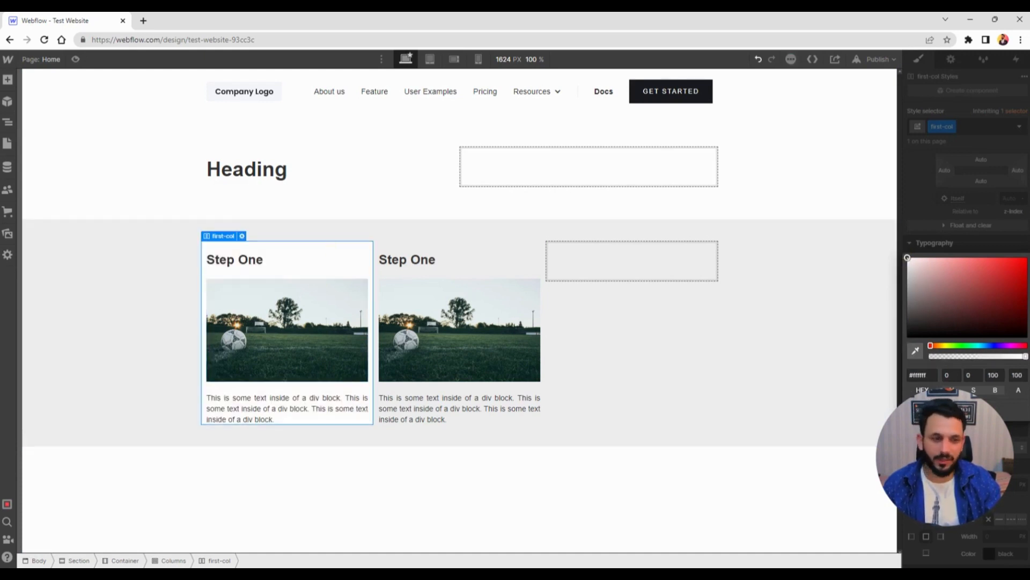
left_click(976, 237)
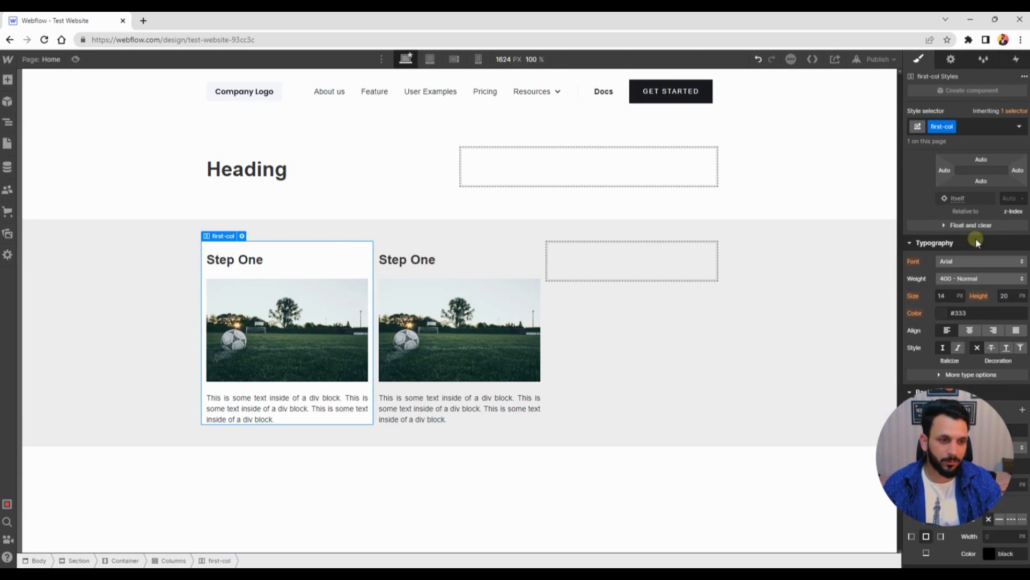
Try a 20 px top padding on the first column, then set it back to 0
scroll(976, 237, "up", 5)
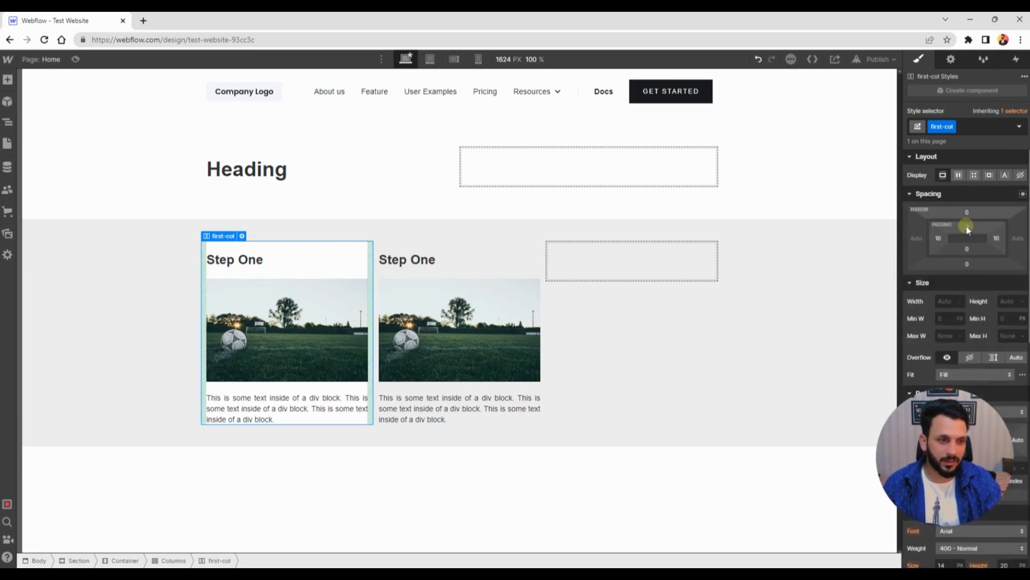
left_click(968, 228)
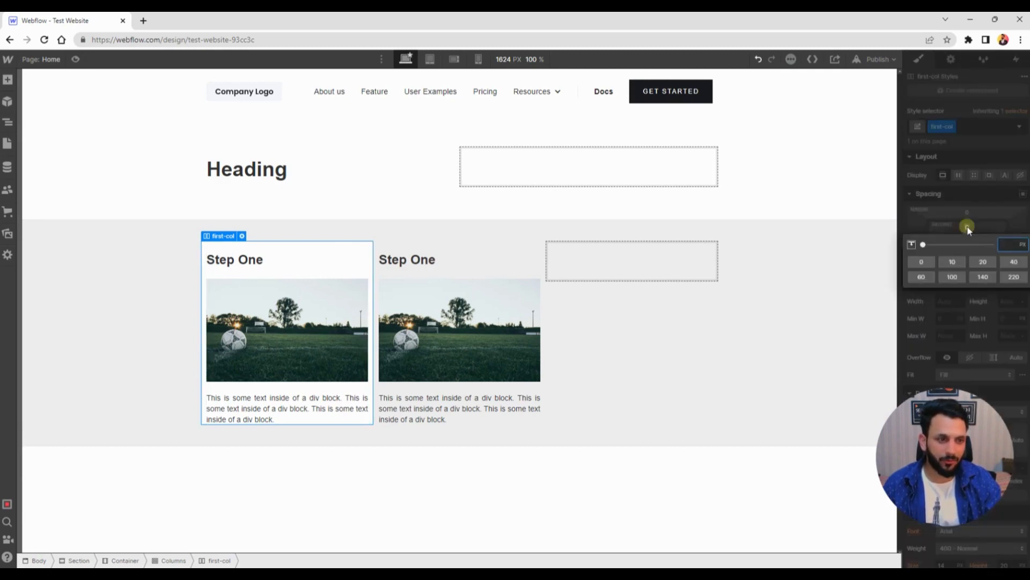
left_click(984, 262)
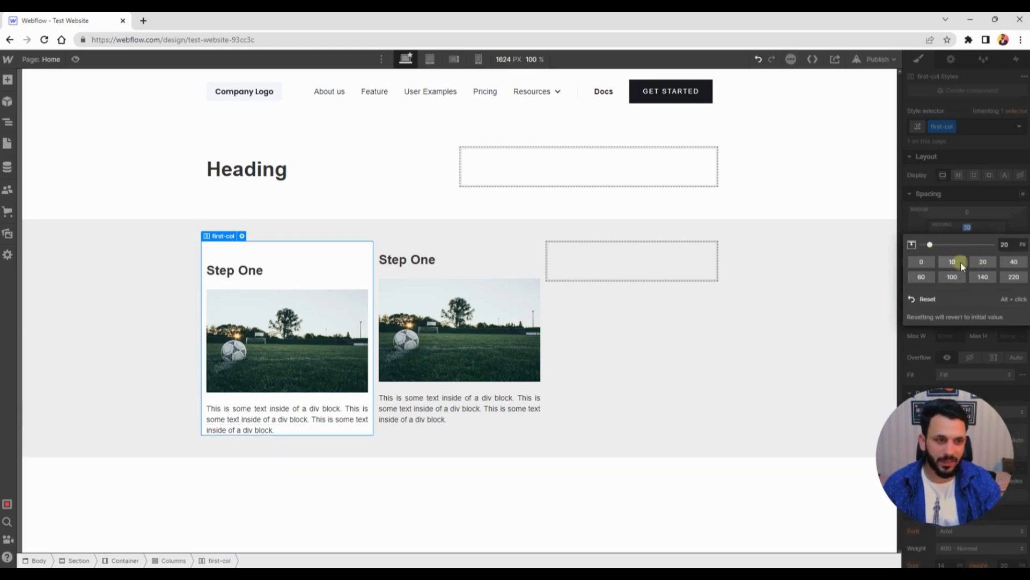
left_click(930, 263)
left_click(908, 228)
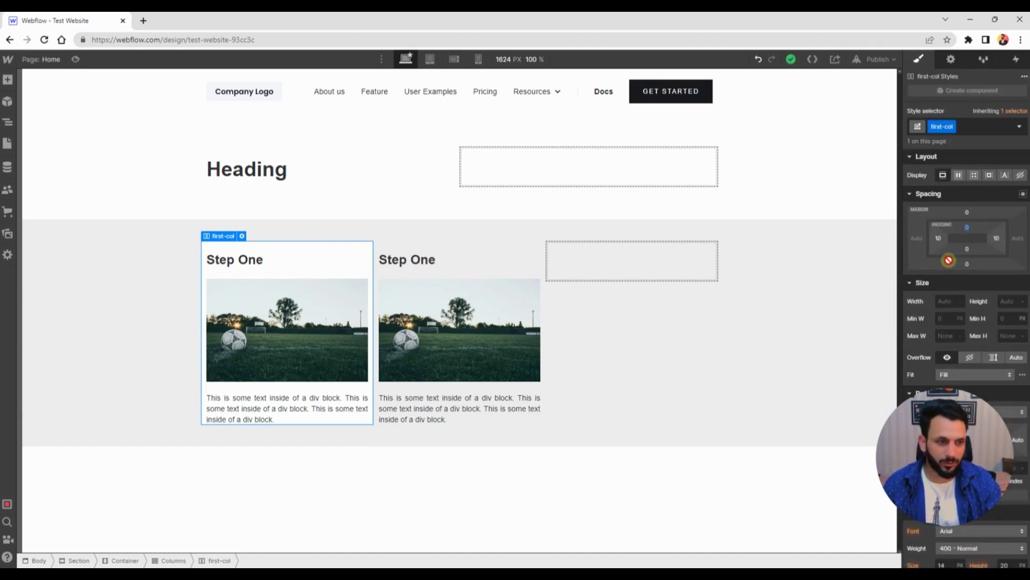
Set the first column's left, right and bottom padding to 20 px each
left_click_drag(935, 237, 938, 237)
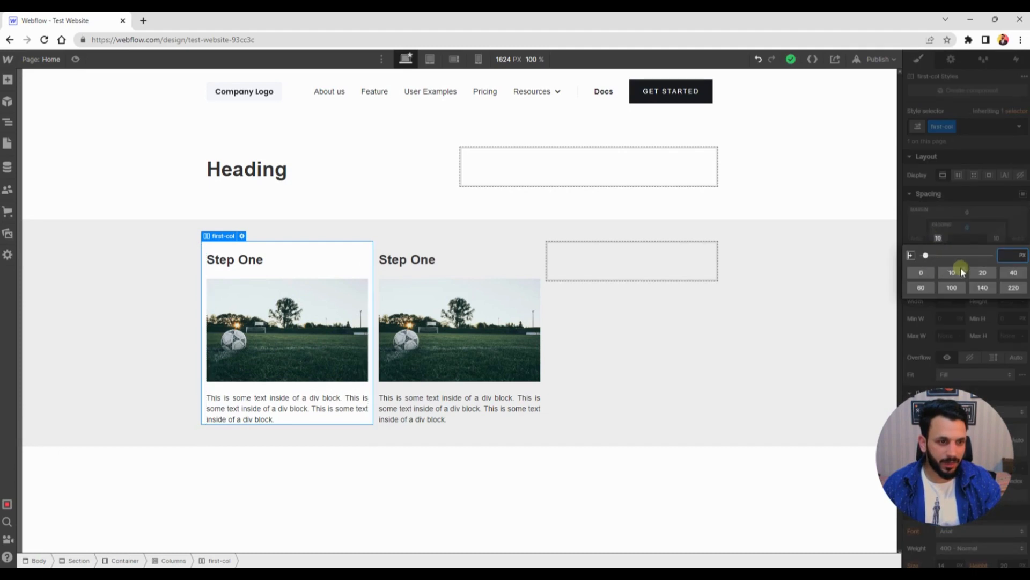
left_click(983, 273)
left_click(919, 231)
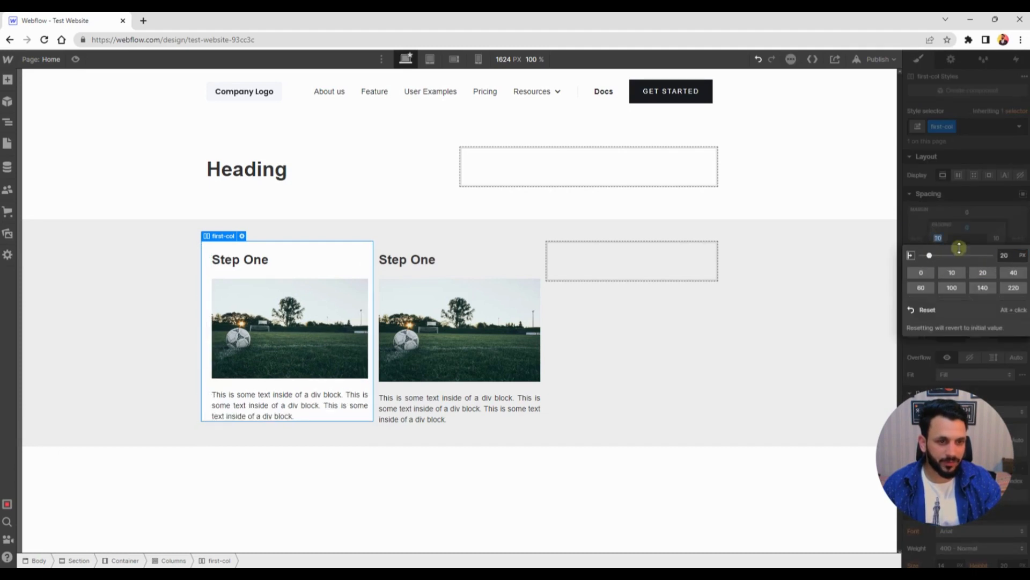
left_click(999, 239)
left_click(986, 273)
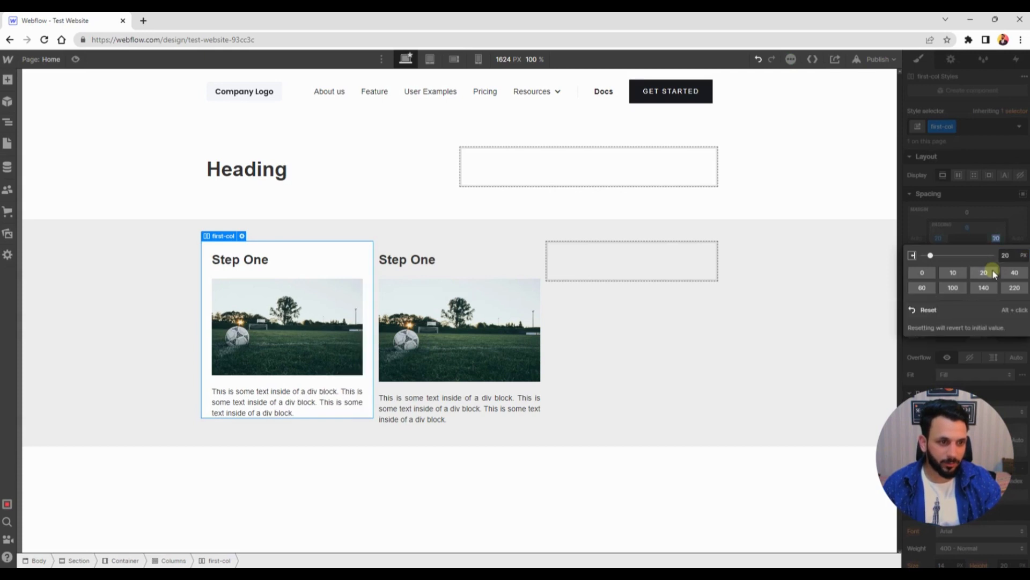
left_click(910, 230)
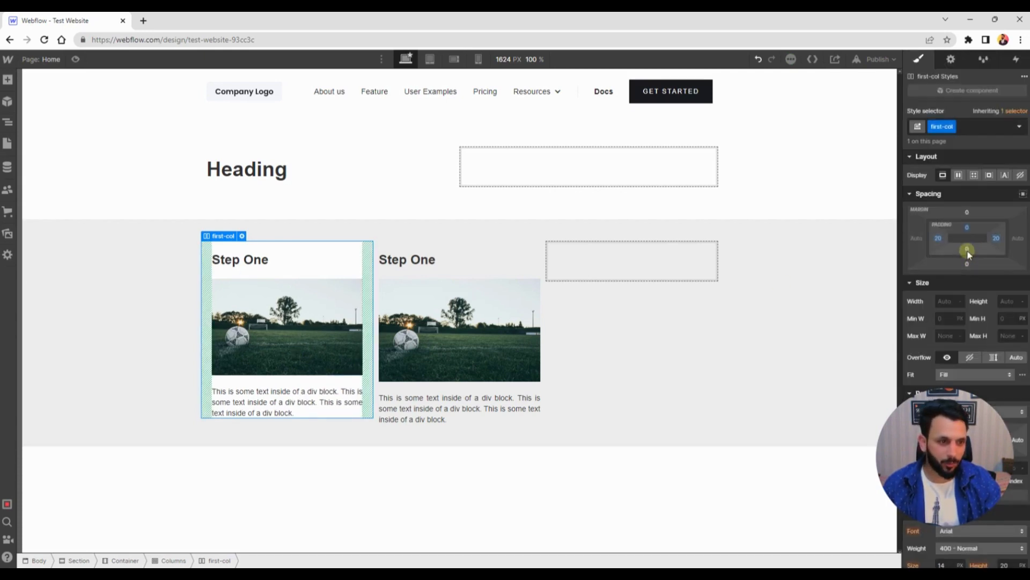
left_click(968, 250)
left_click(981, 284)
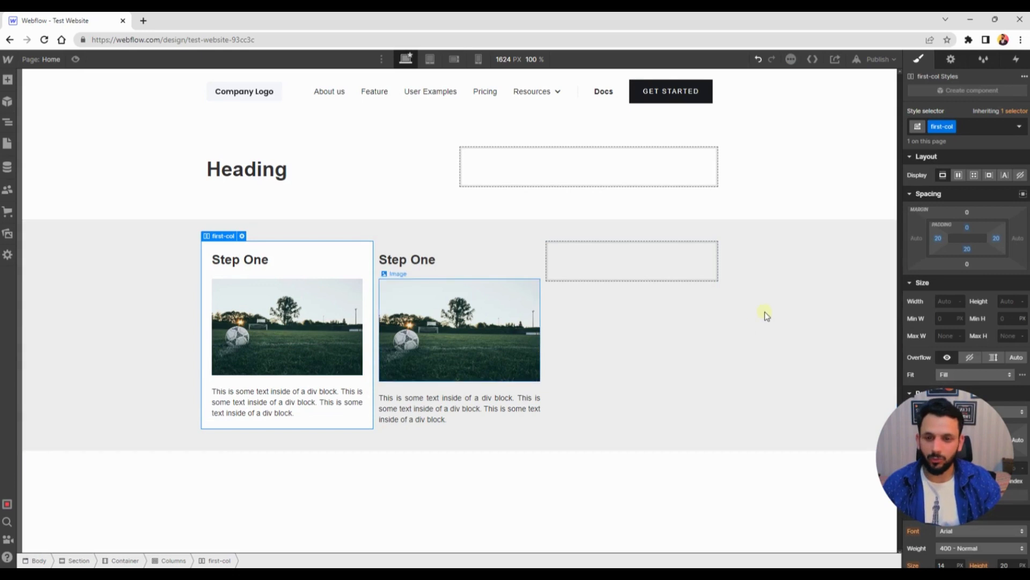
scroll(980, 264, "down", 1)
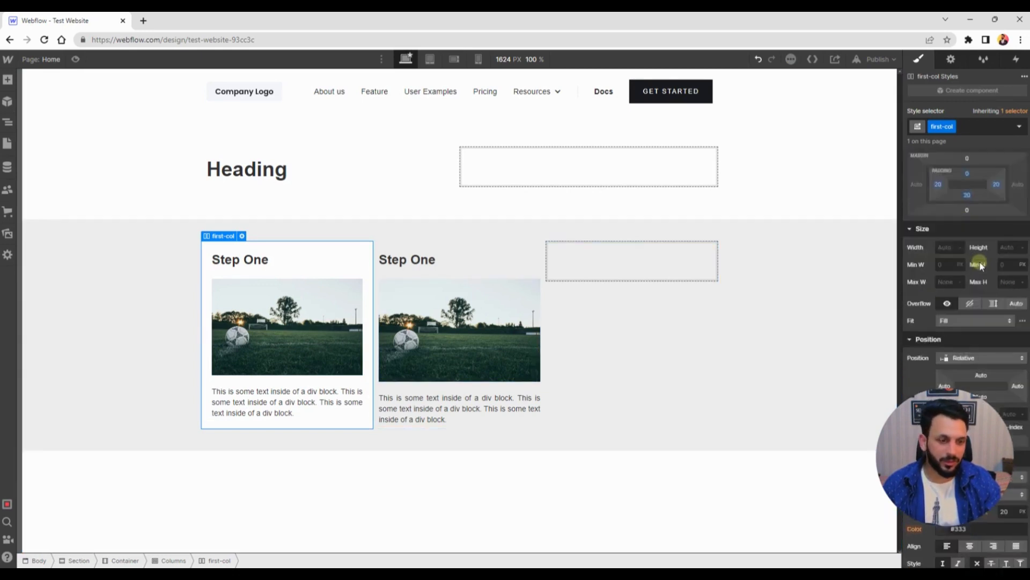
scroll(980, 265, "down", 7)
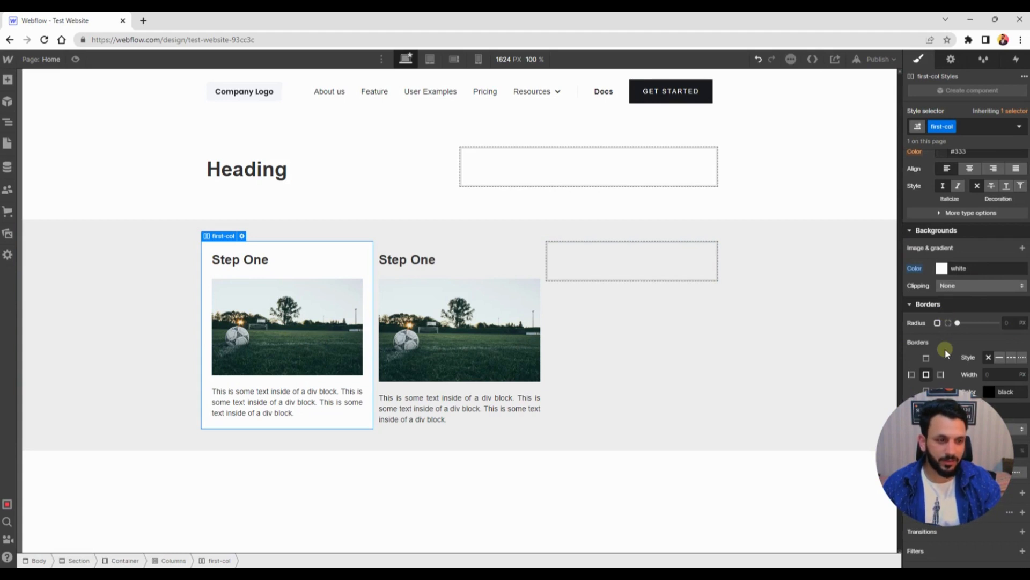
Set the first column's corner radius to 10 px
left_click(1013, 323)
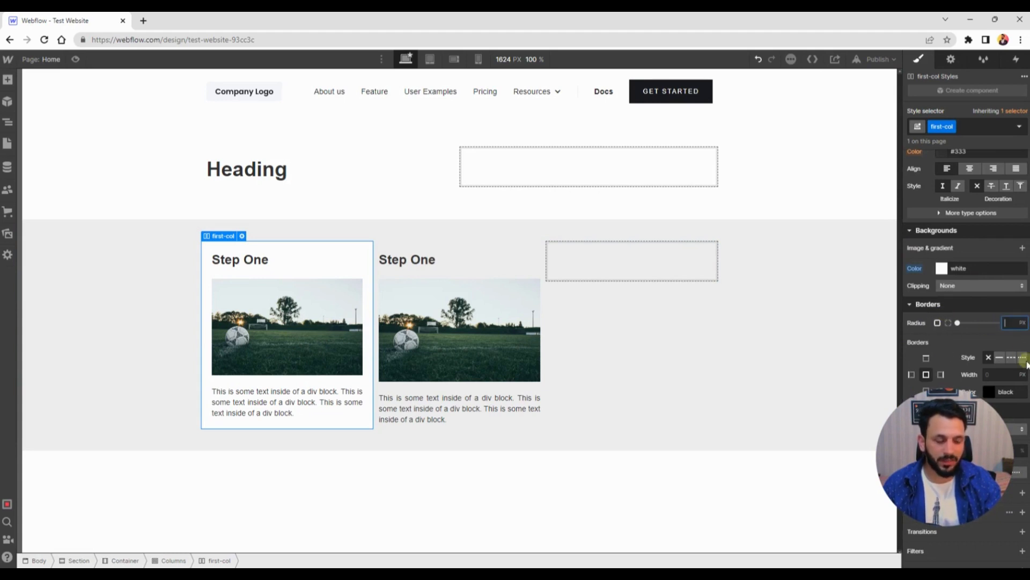
type("10")
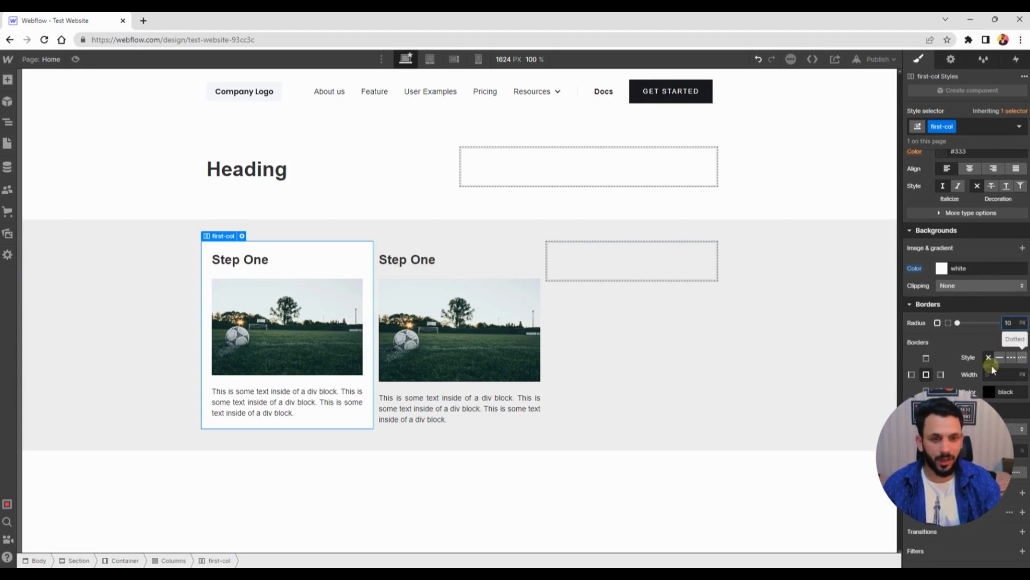
left_click(460, 247)
left_click(150, 313)
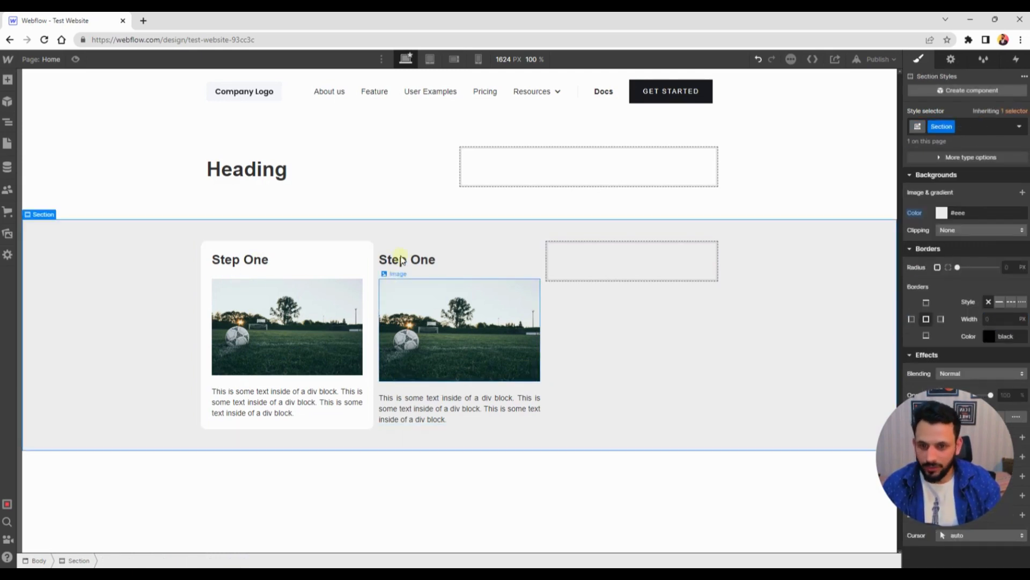
Try a flex display on the first column, then switch it back to block
left_click(222, 245)
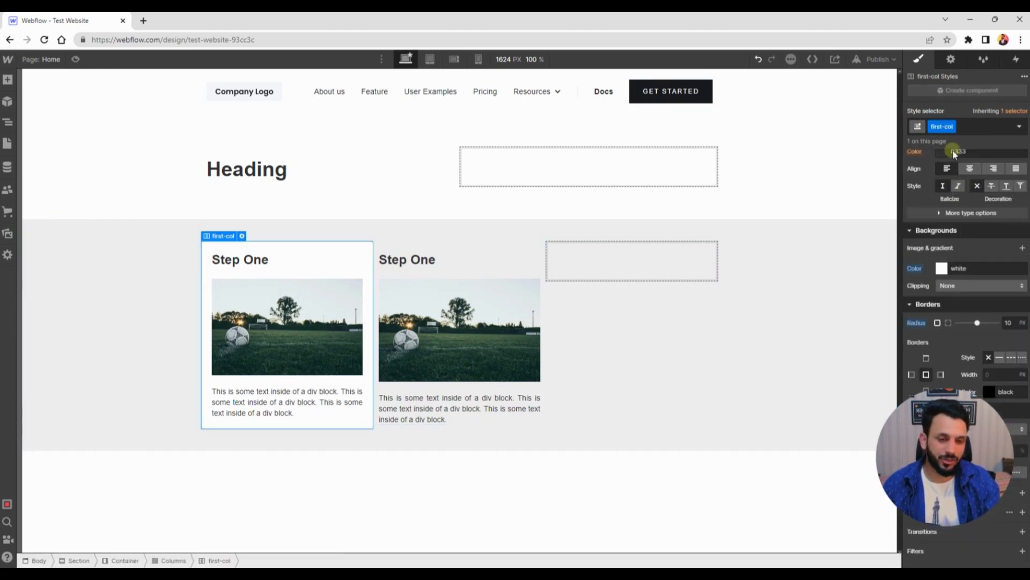
scroll(968, 221, "up", 5)
scroll(974, 218, "up", 3)
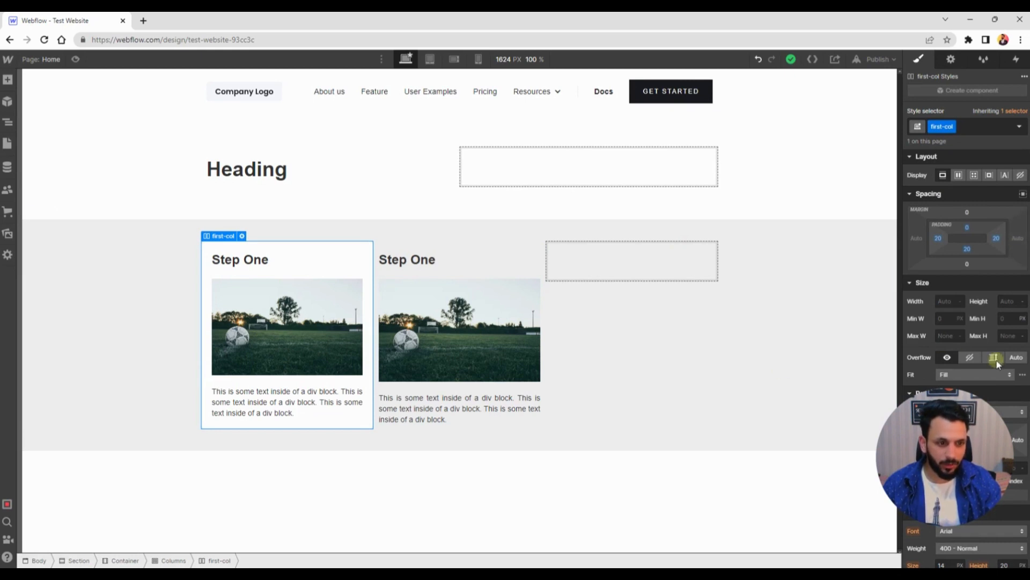
left_click(959, 176)
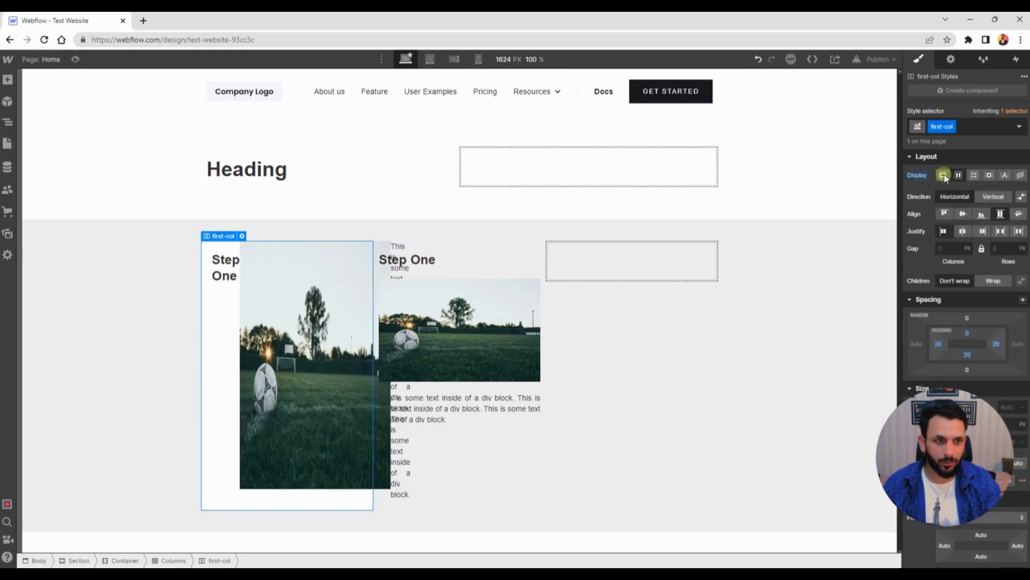
left_click(944, 175)
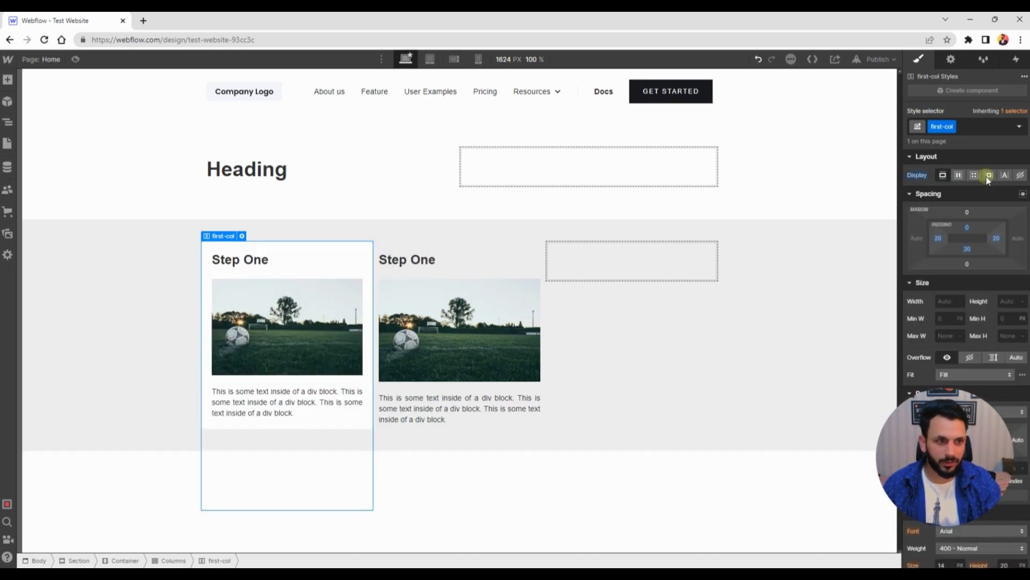
Duplicate the columns section, then delete the copy
left_click(392, 249)
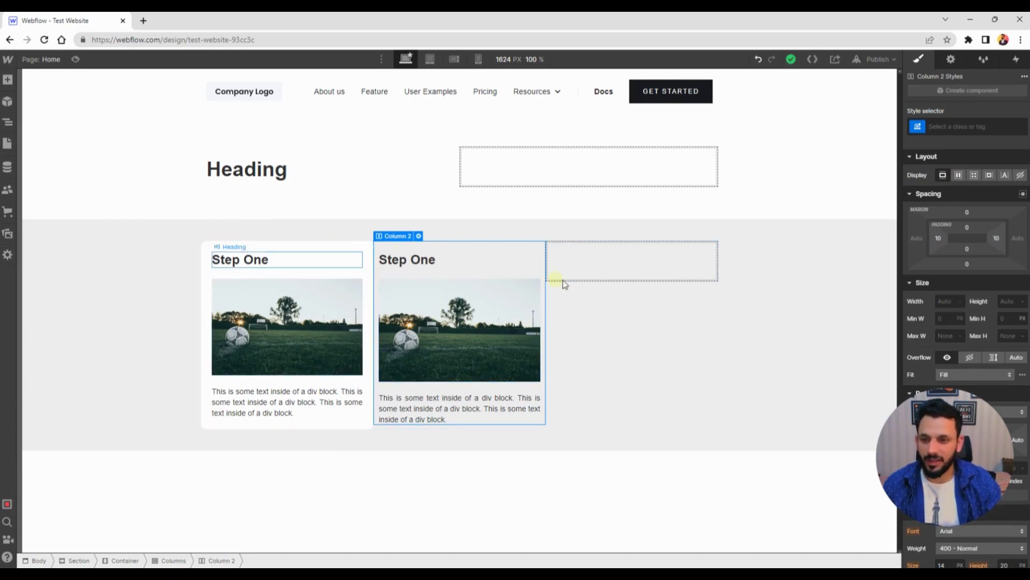
left_click(109, 244)
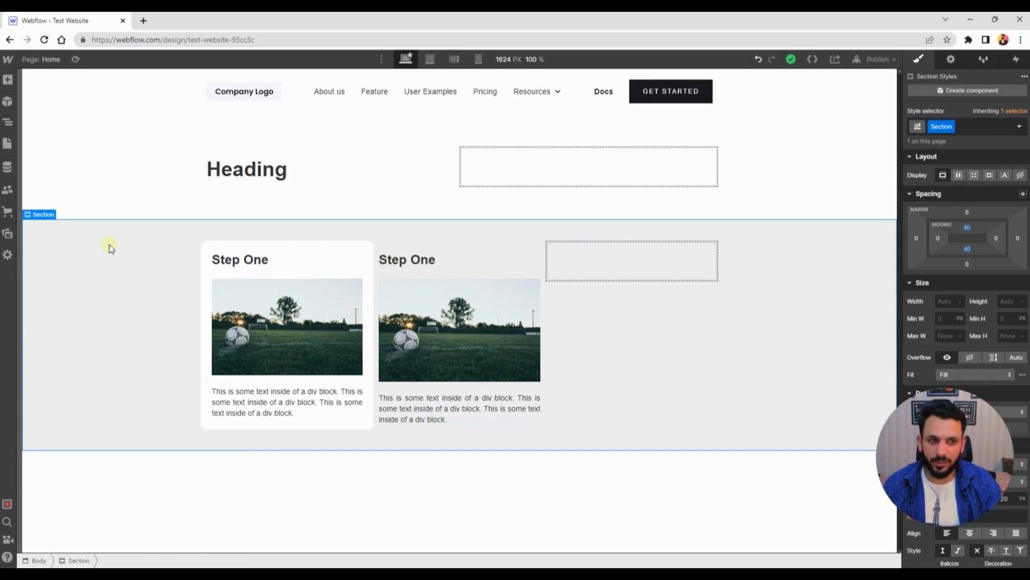
right_click(108, 245)
left_click(147, 385)
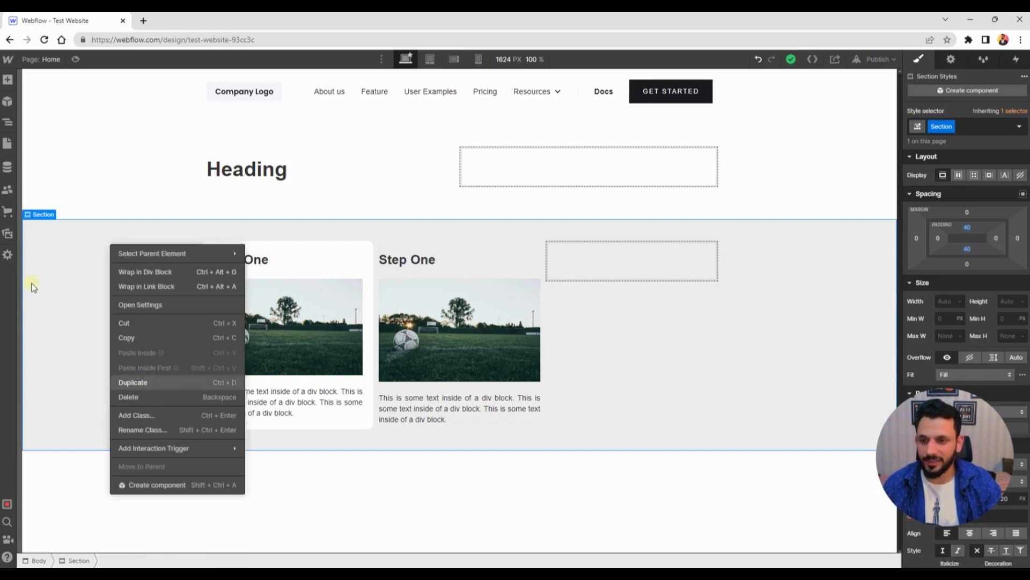
scroll(599, 280, "down", 3)
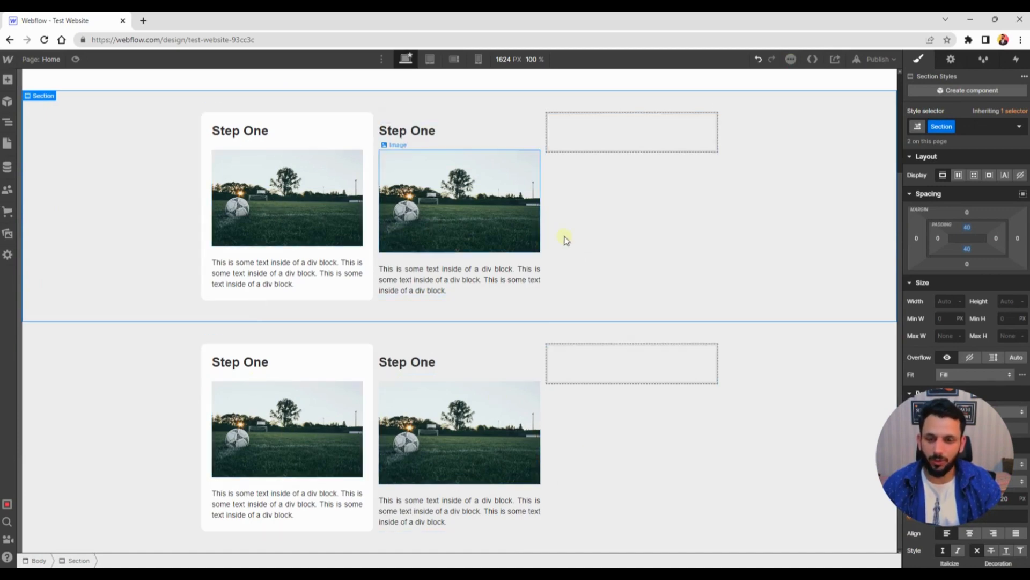
scroll(564, 236, "up", 3)
scroll(566, 265, "down", 1)
scroll(566, 265, "down", 2)
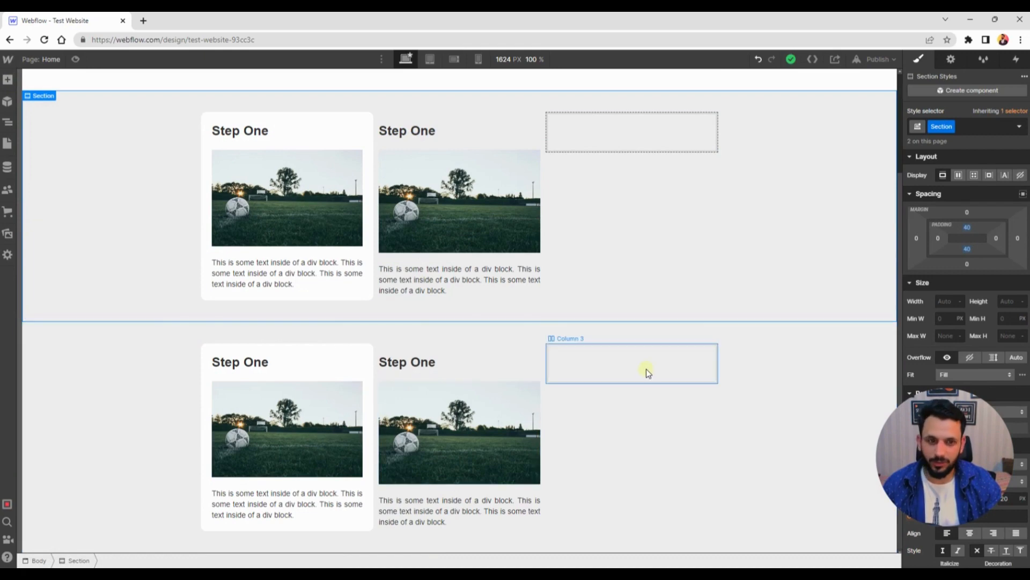
scroll(646, 370, "up", 3)
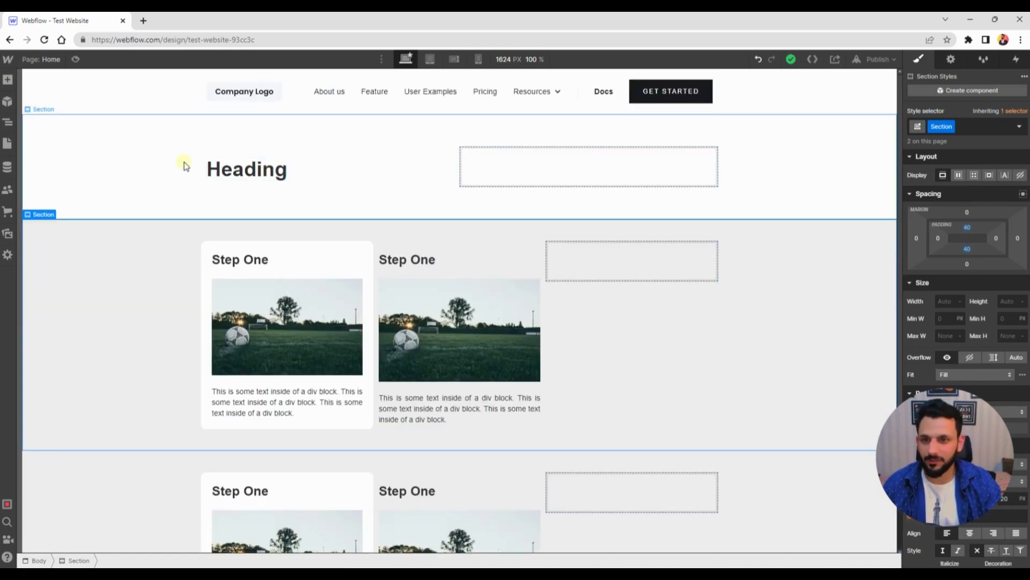
scroll(118, 352, "down", 3)
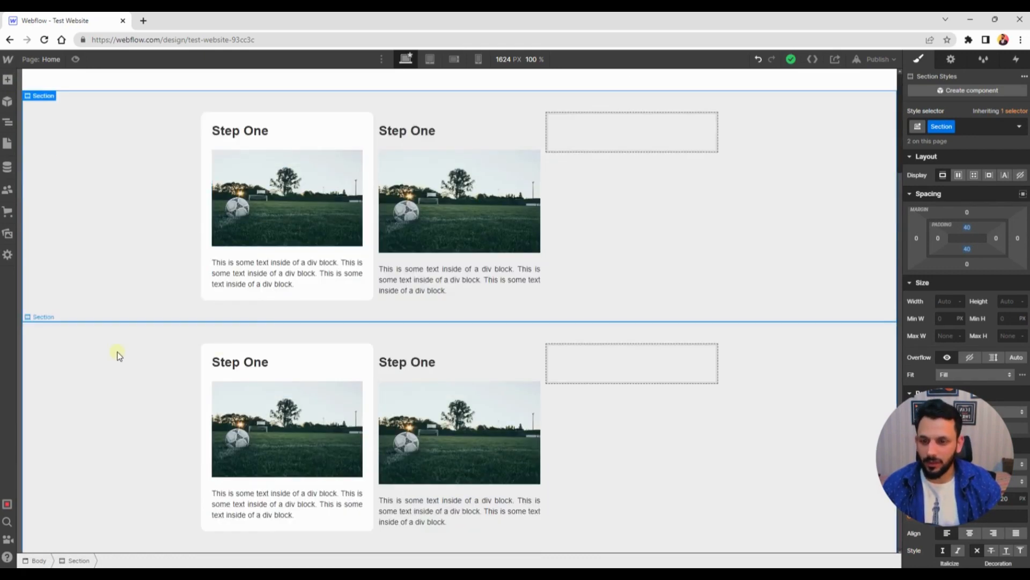
right_click(117, 352)
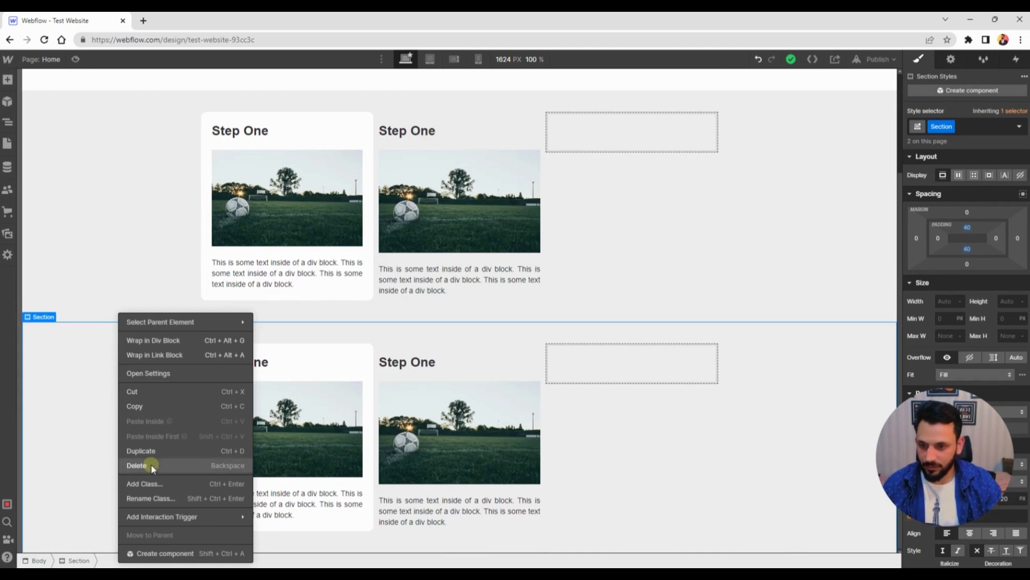
left_click(137, 465)
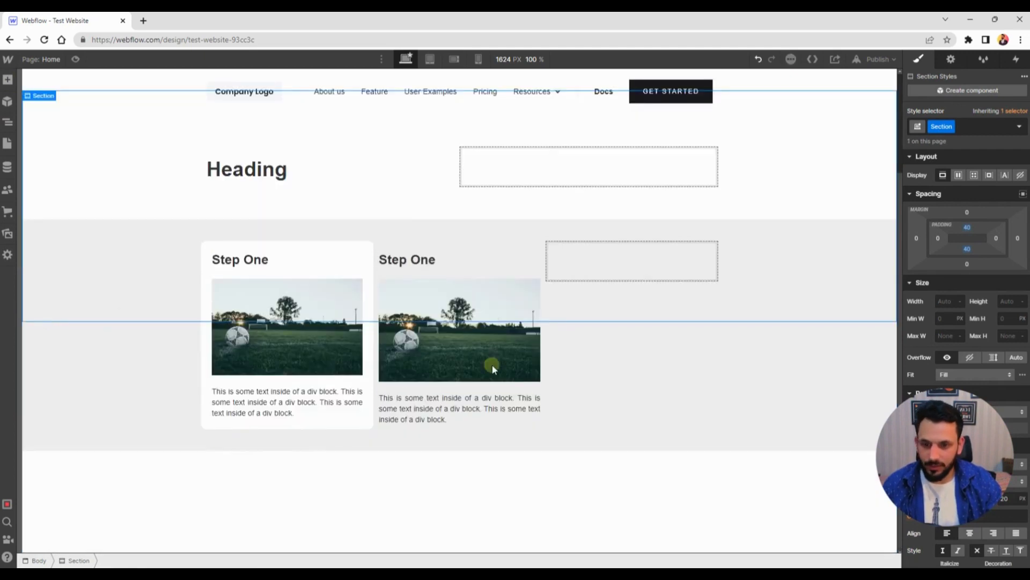
Try to add a new Section element below the columns section
left_click(8, 80)
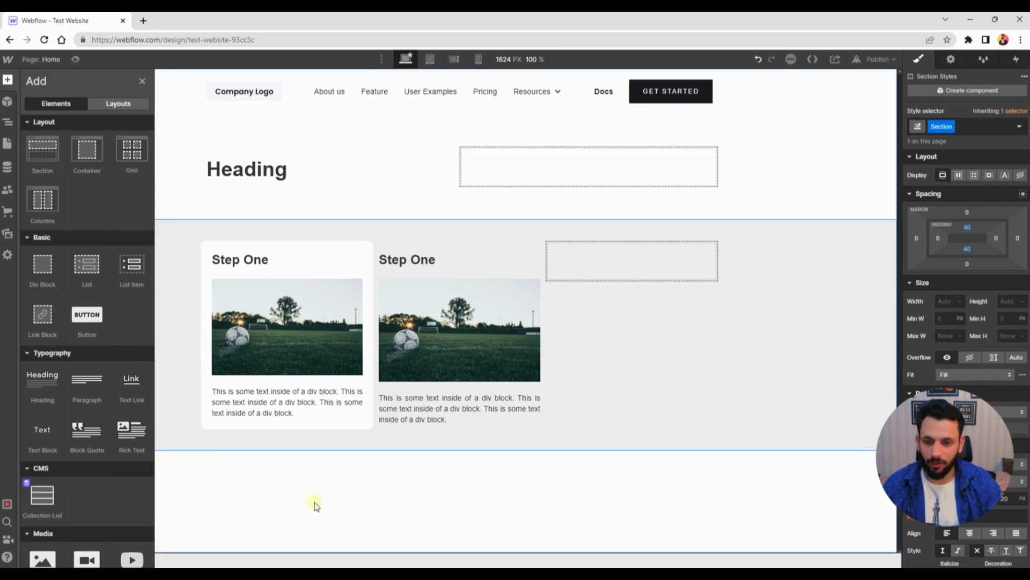
left_click_drag(29, 153, 222, 216)
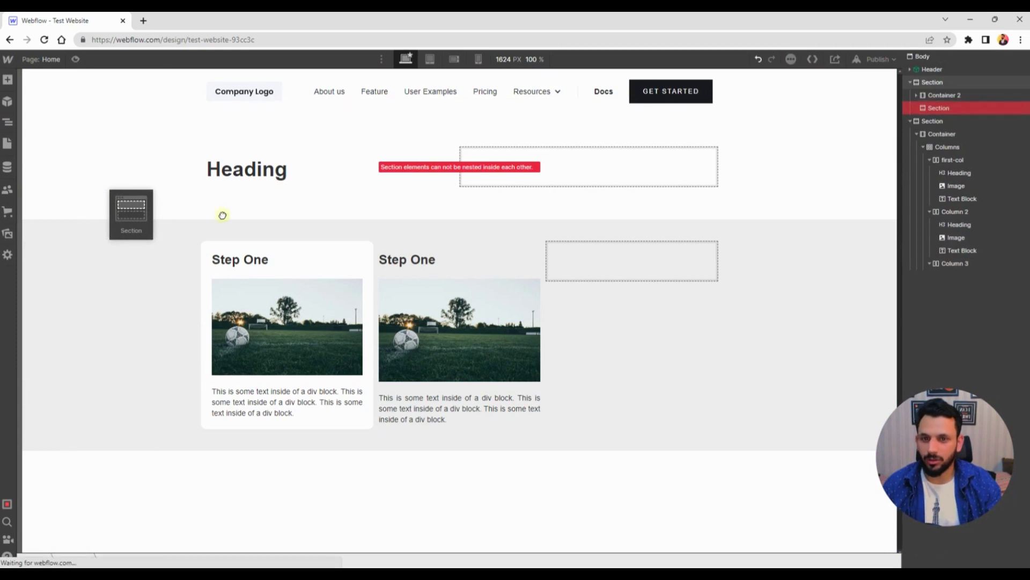
left_click_drag(910, 118, 970, 266)
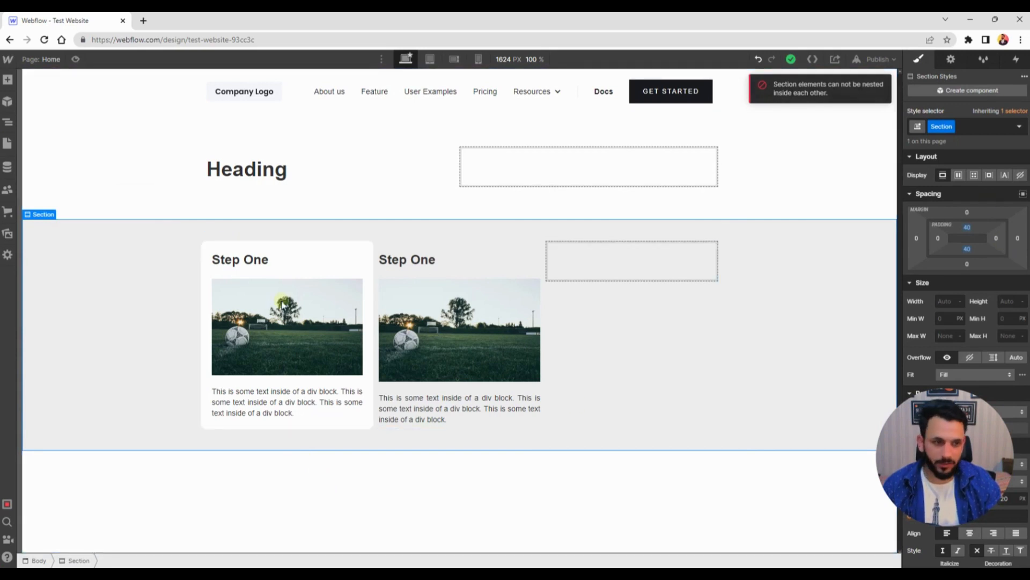
left_click(483, 496)
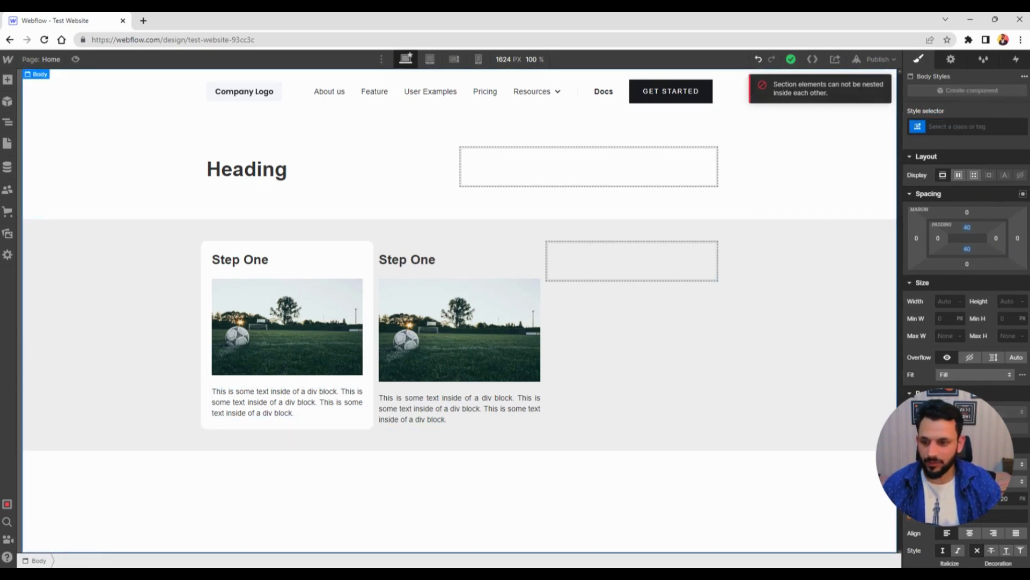
Add a Container to the page body below the columns section
left_click(8, 79)
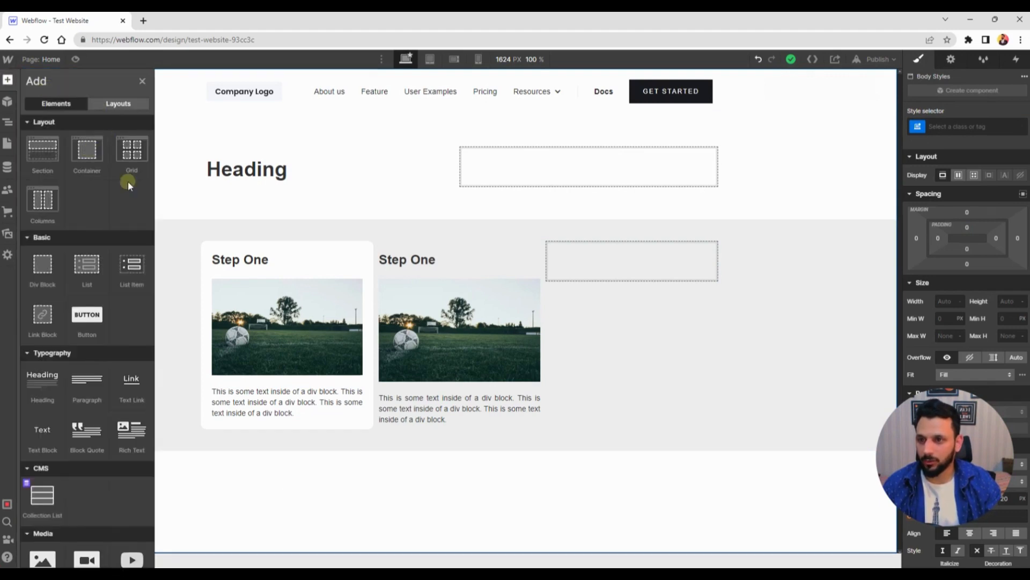
left_click_drag(441, 504, 361, 497)
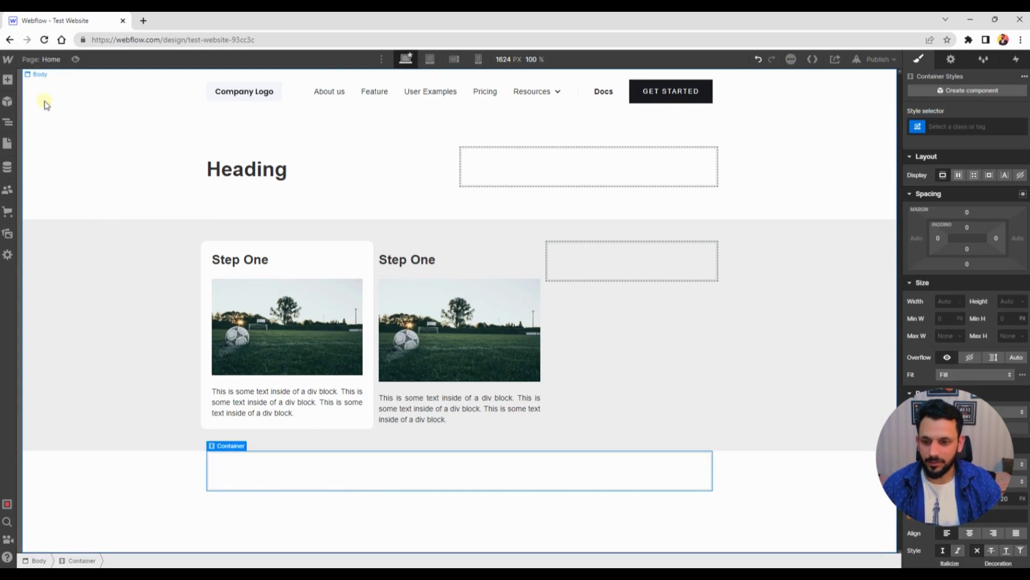
Add a Form Block inside the new container
left_click(9, 79)
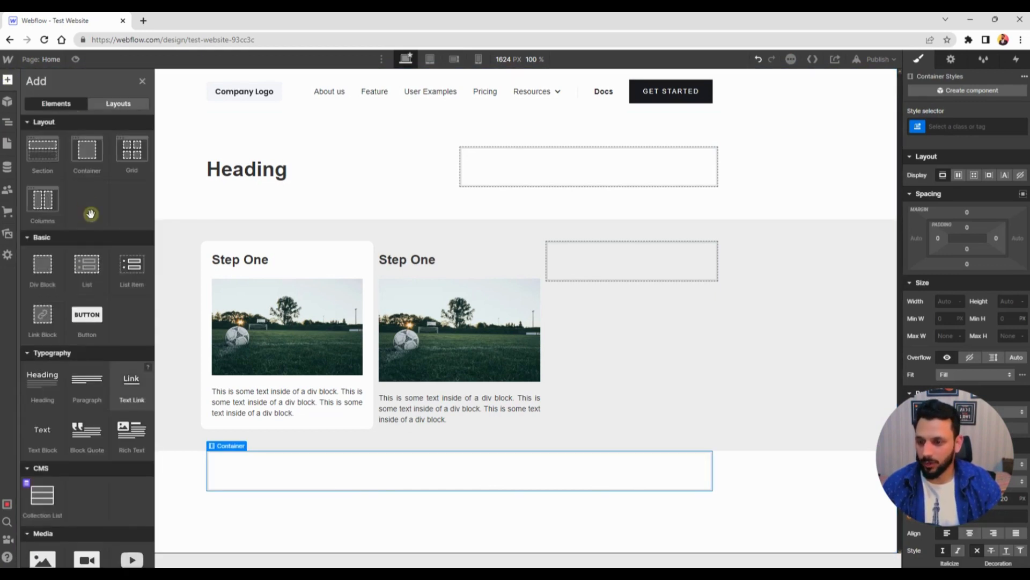
scroll(84, 225, "down", 4)
scroll(84, 208, "up", 4)
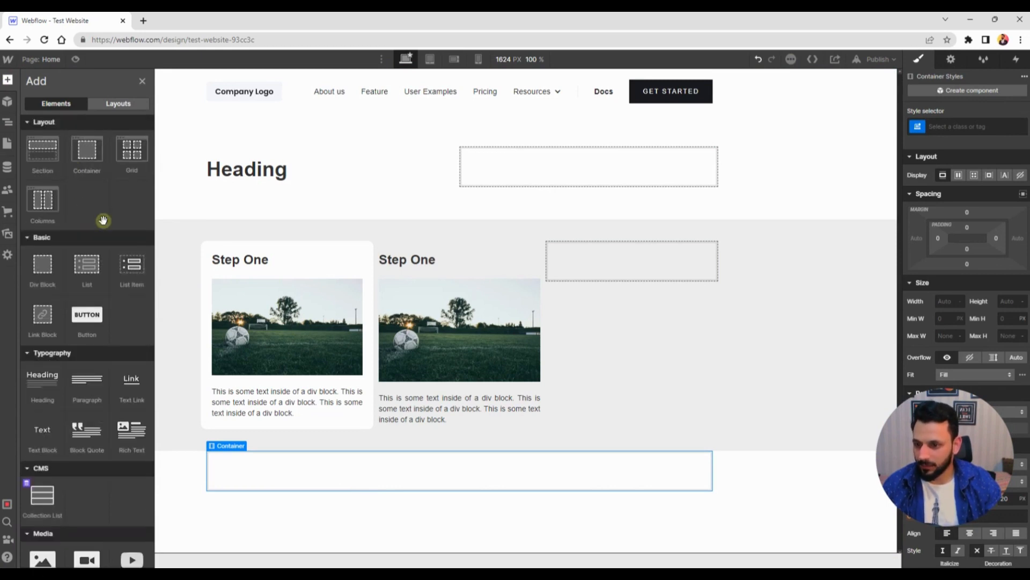
scroll(101, 218, "down", 5)
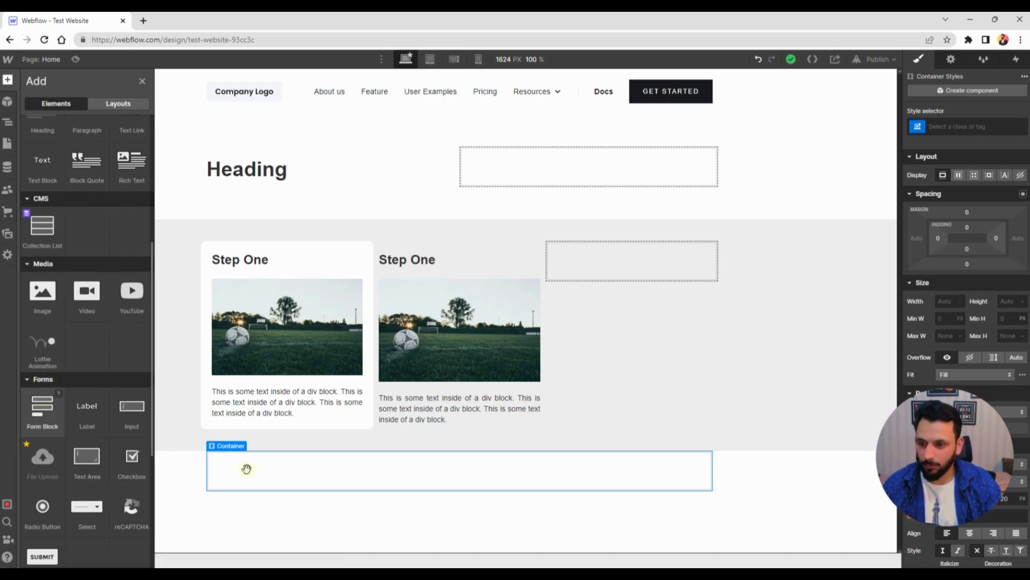
left_click_drag(247, 468, 458, 469)
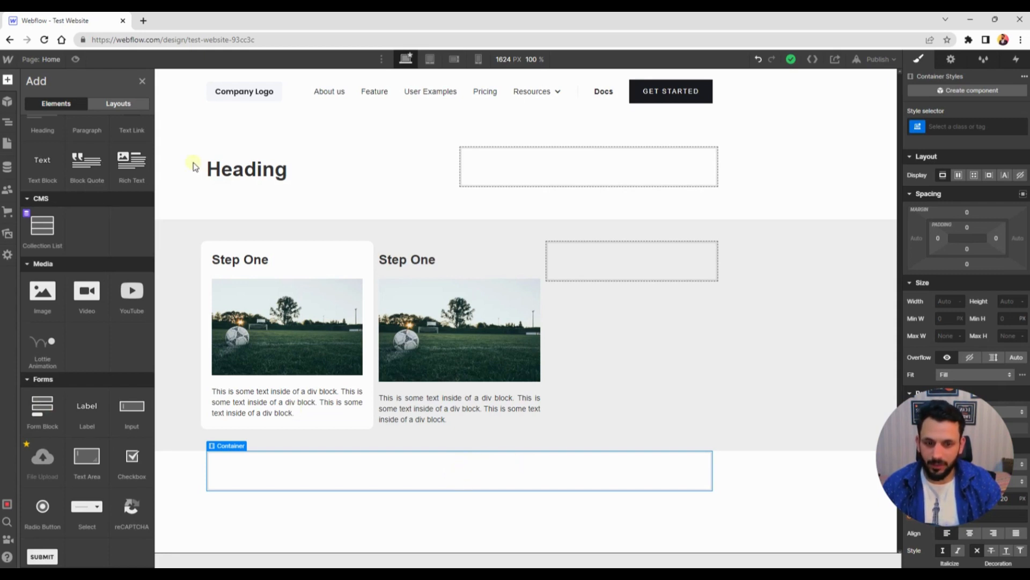
left_click_drag(42, 409, 441, 467)
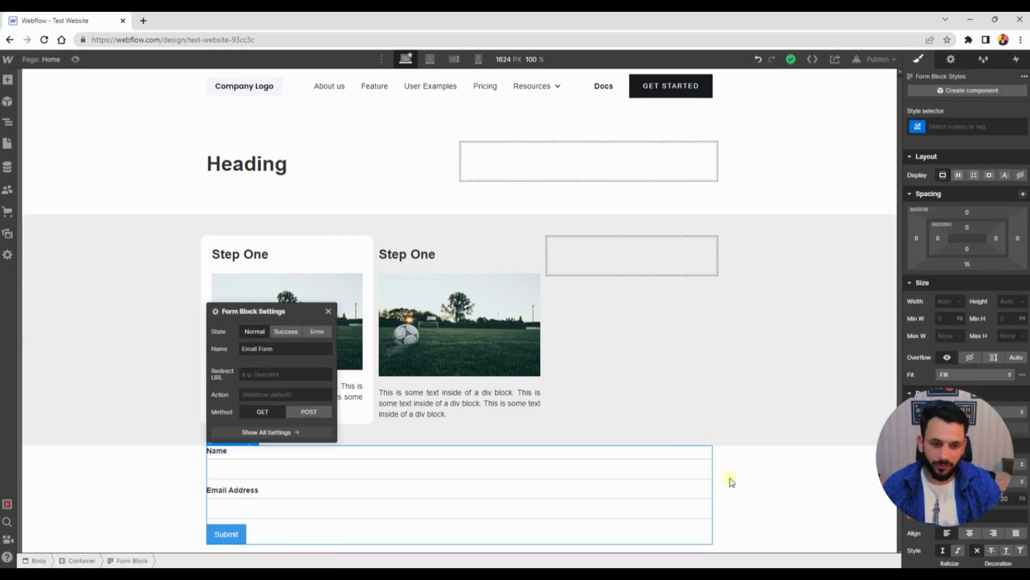
left_click(676, 474)
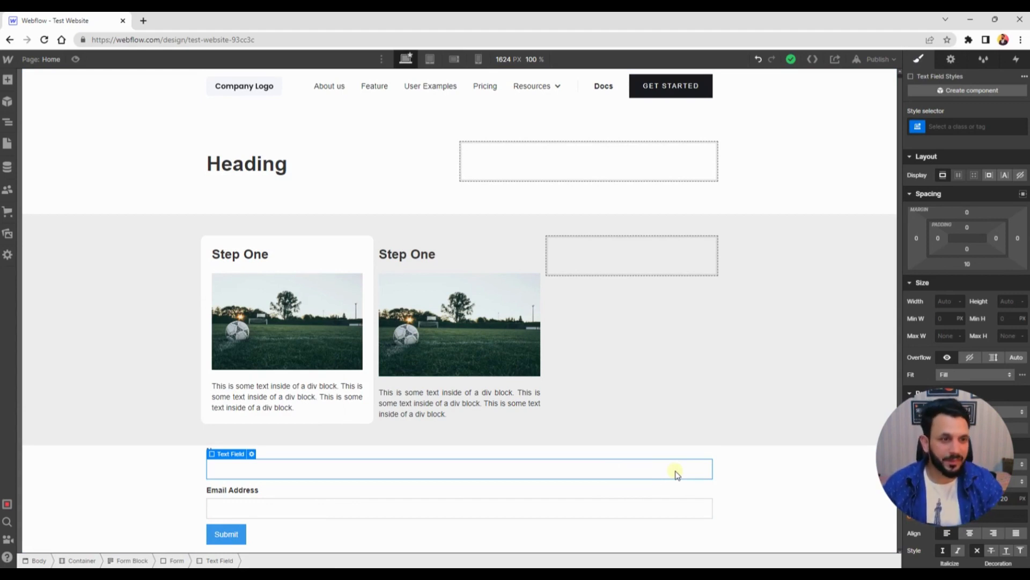
Duplicate the Email Address field label and move the copy below the email text field
left_click(260, 496)
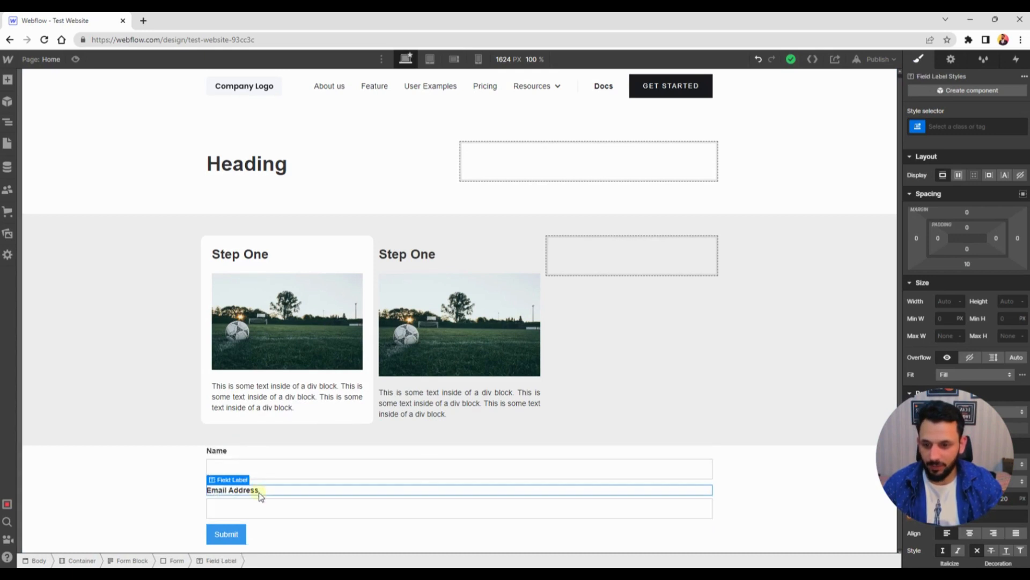
right_click(264, 493)
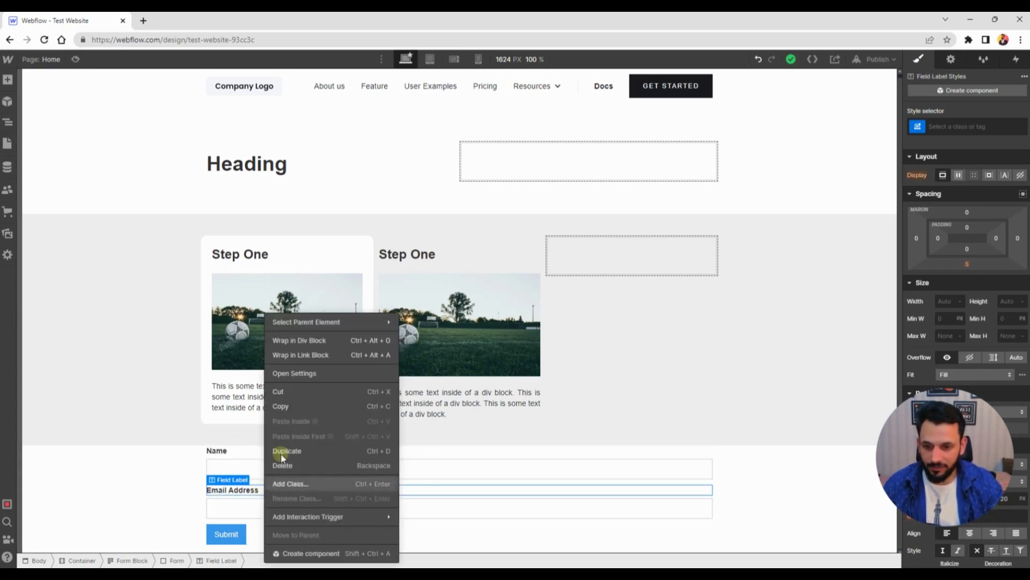
key("ctrl+d")
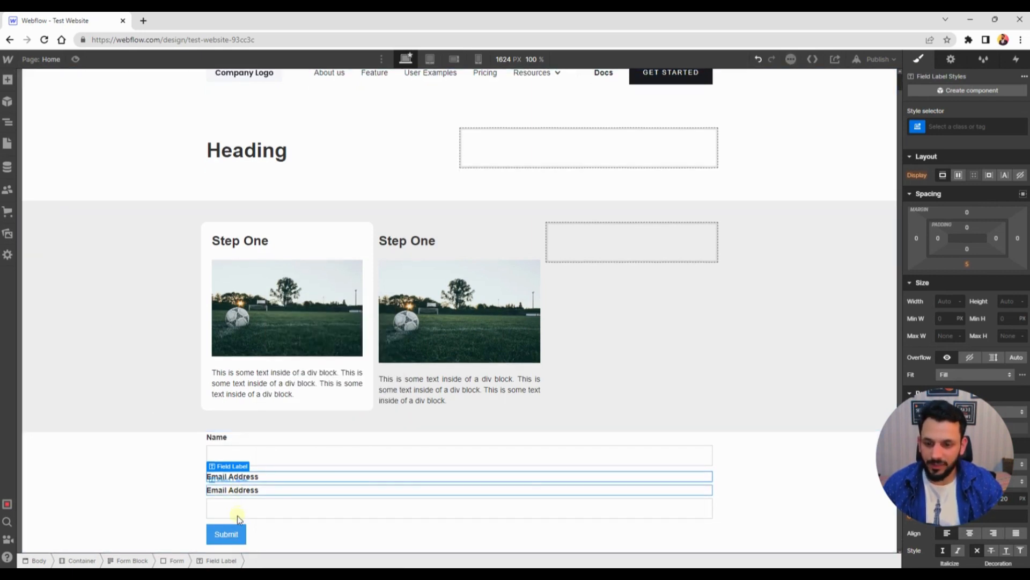
left_click_drag(237, 523, 236, 517)
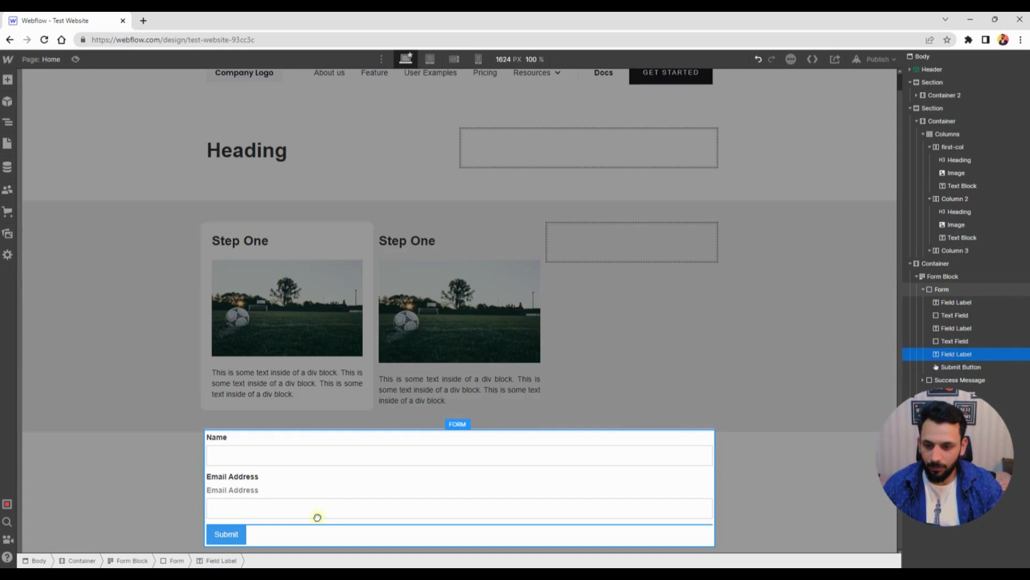
left_click_drag(317, 517, 332, 514)
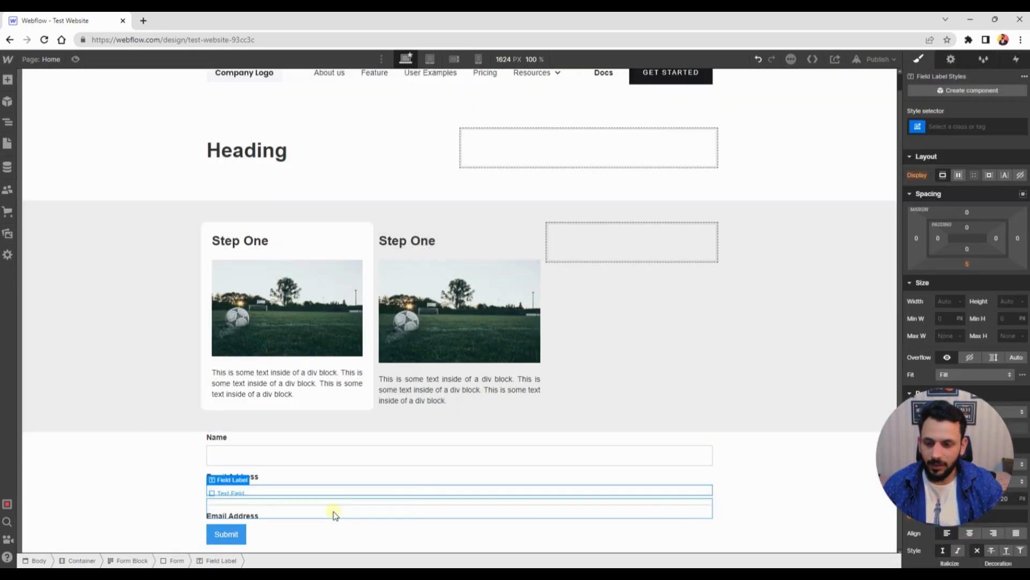
Rename the copied label to Subject
double_click(253, 519)
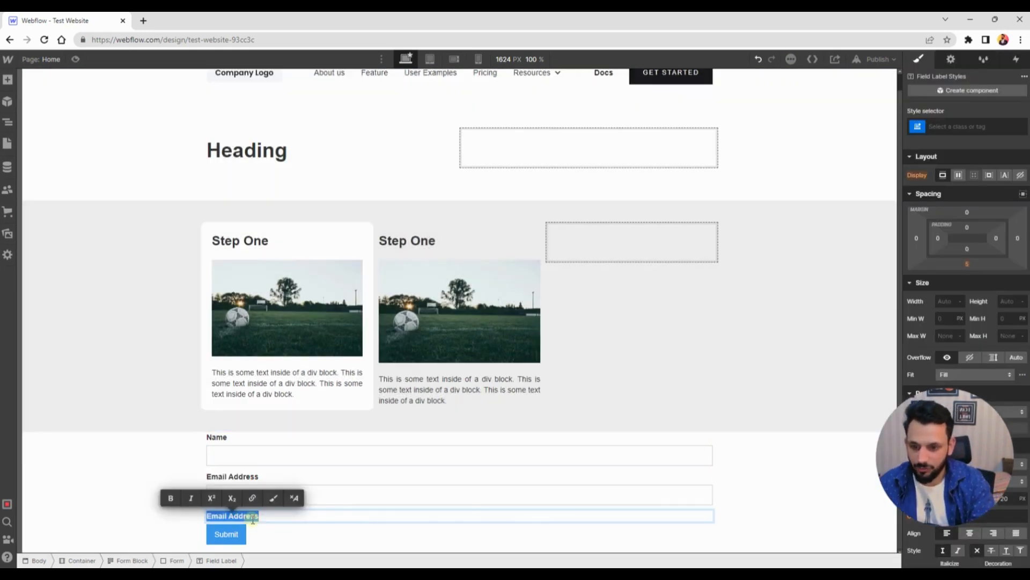
type("Subject")
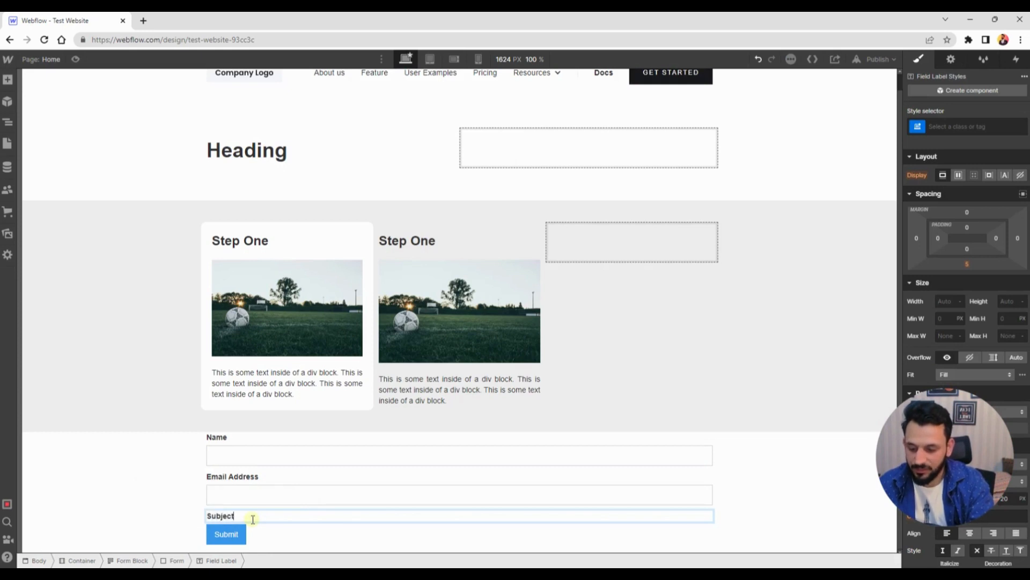
Duplicate the email text field and arrange the copy so it sits below the Subject label
key("Escape")
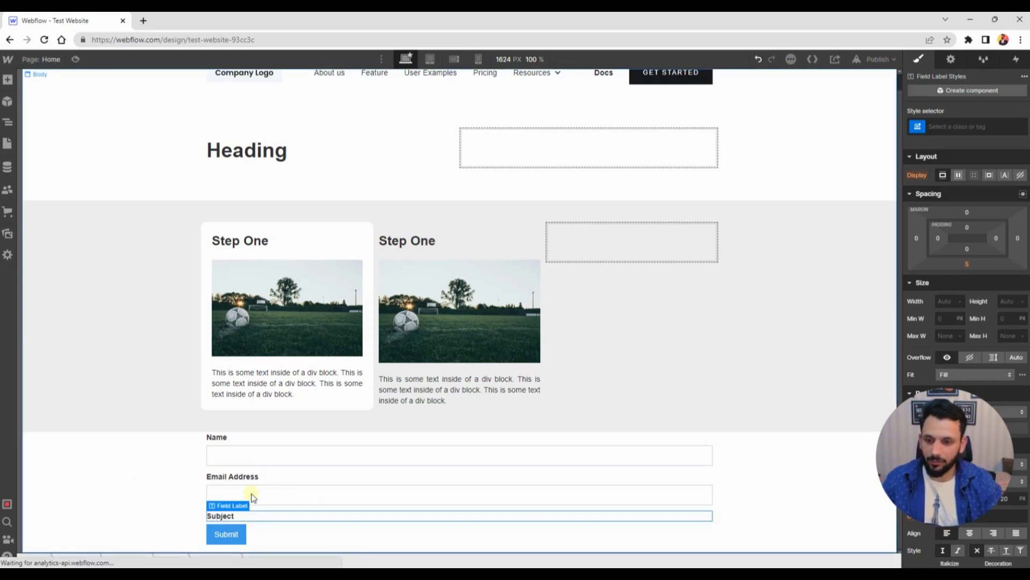
left_click(251, 493)
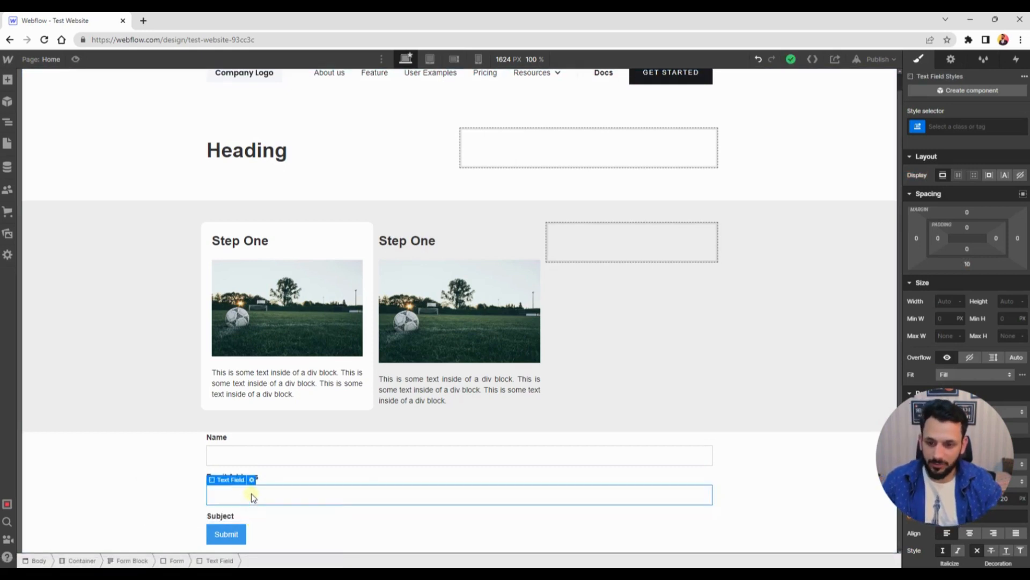
right_click(251, 492)
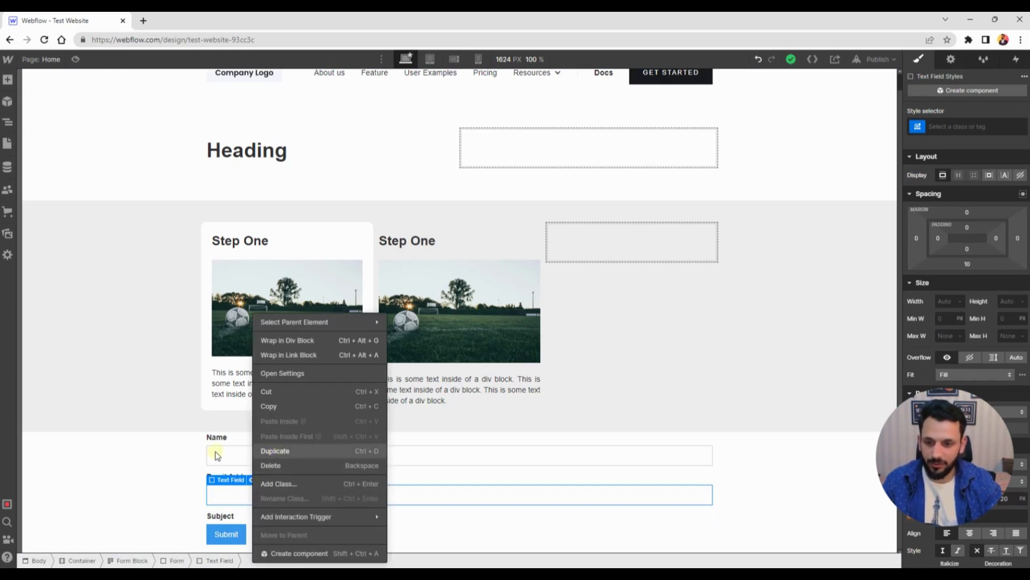
key("ctrl+d")
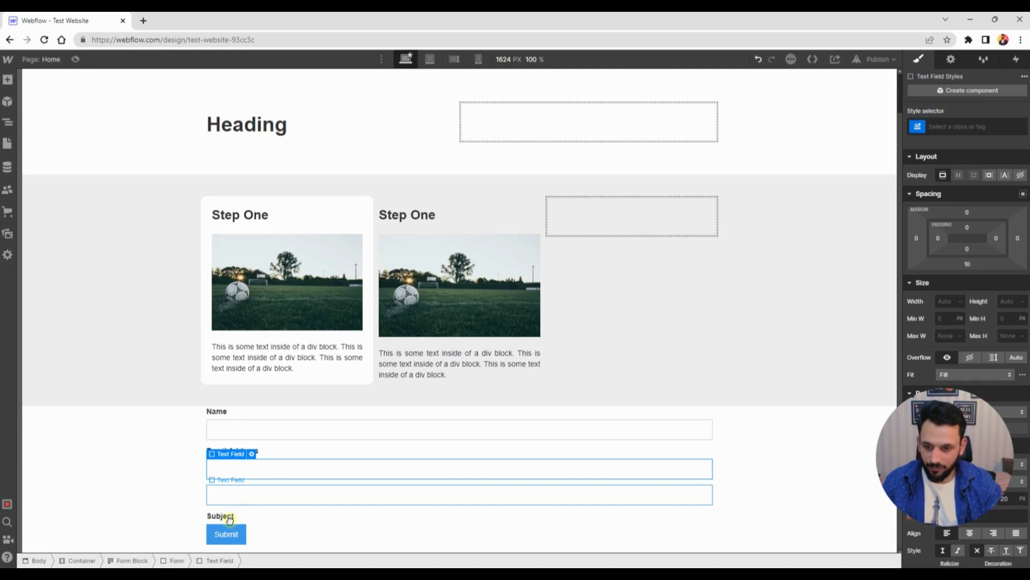
left_click_drag(230, 519, 203, 513)
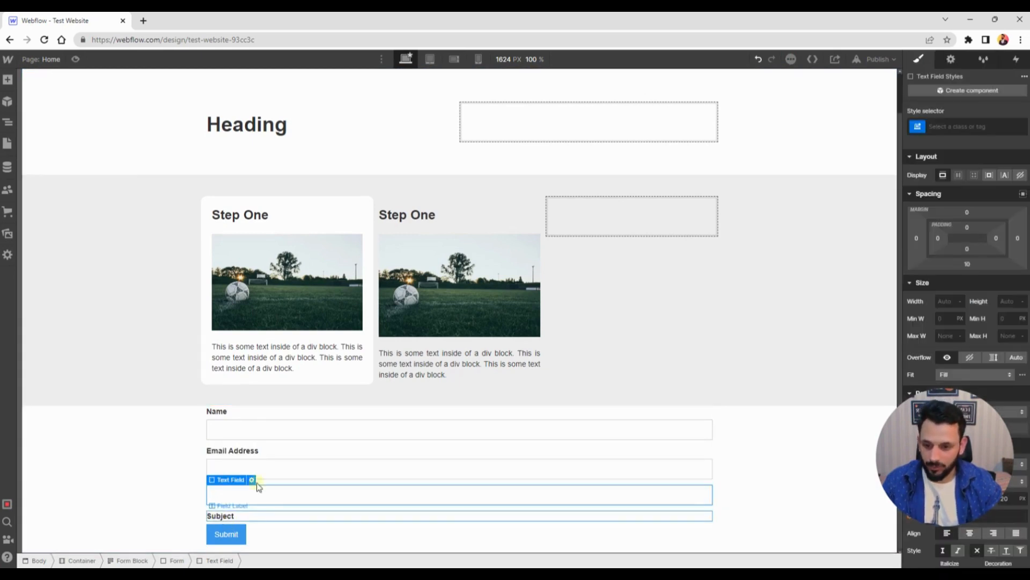
left_click_drag(271, 488, 252, 485)
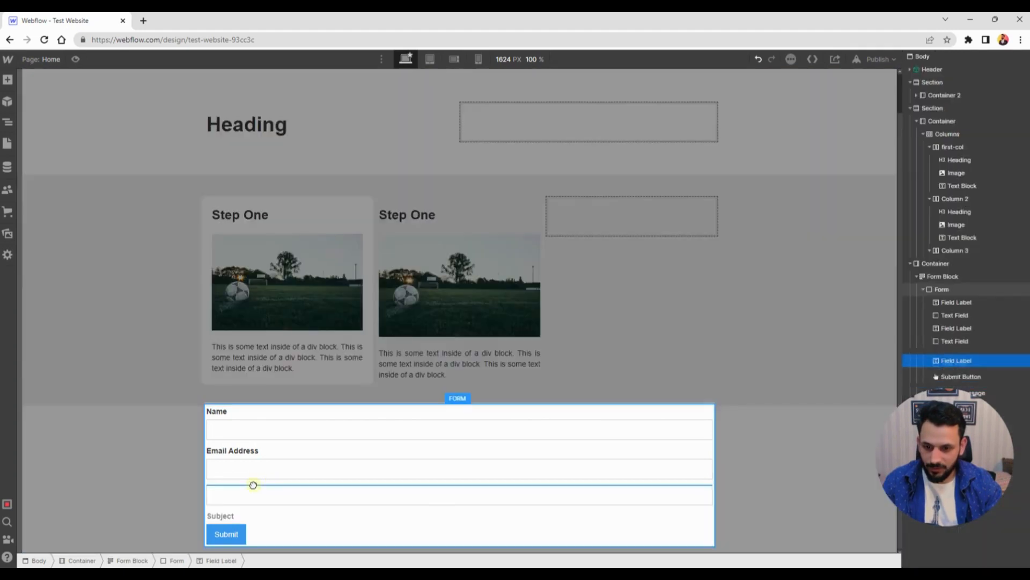
left_click_drag(114, 460, 133, 476)
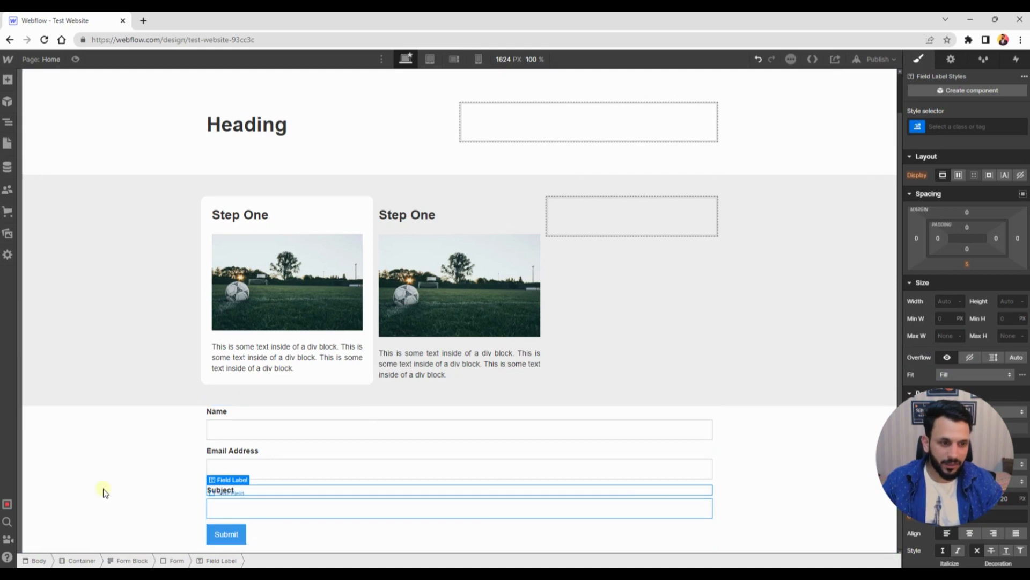
Set the page body's top margin to 40 px
left_click(168, 448)
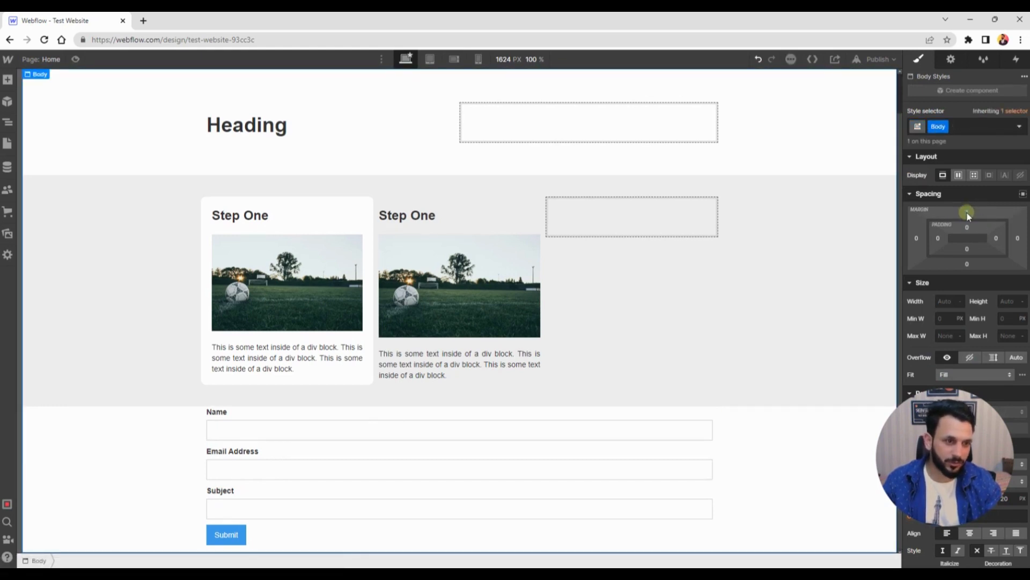
left_click(967, 214)
type("1")
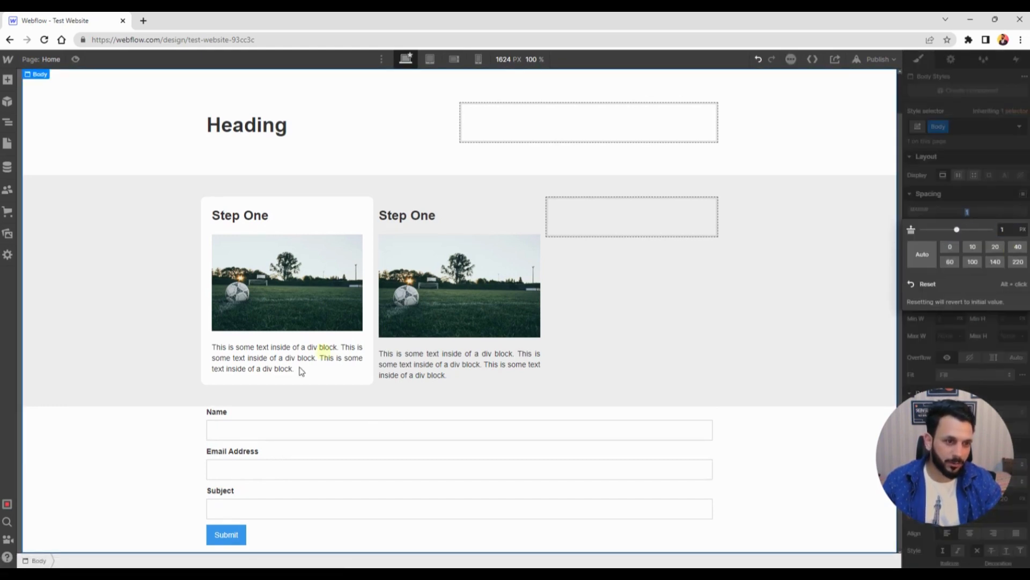
type("40")
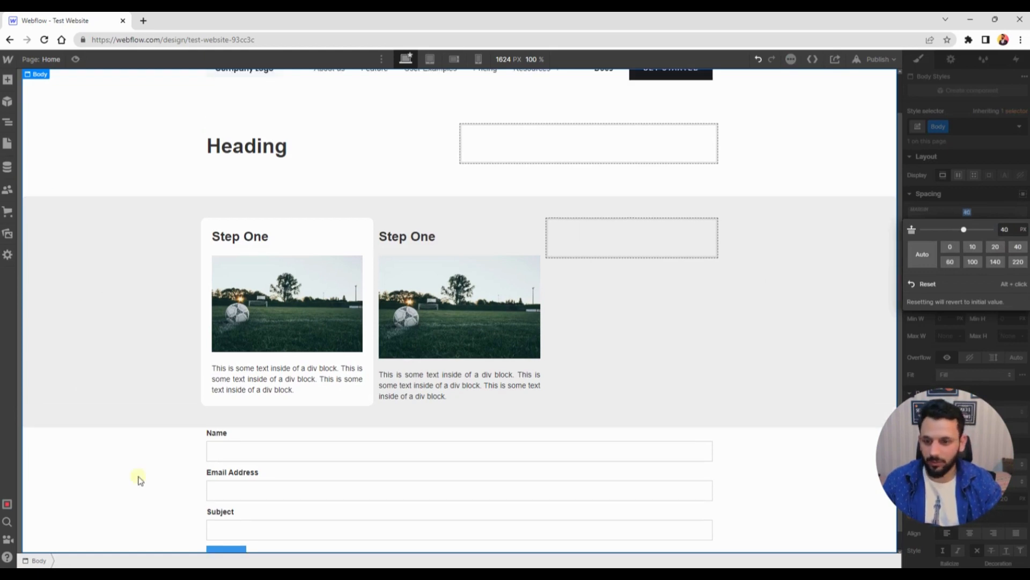
scroll(123, 331, "down", 1)
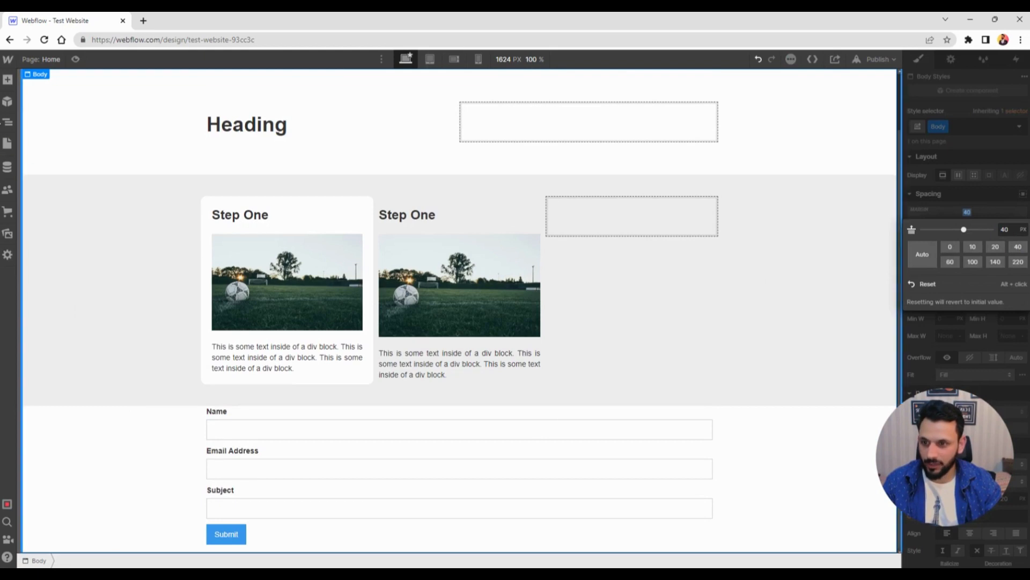
Open the Navigator, select the form's container and set its top margin to 40 px
left_click(8, 124)
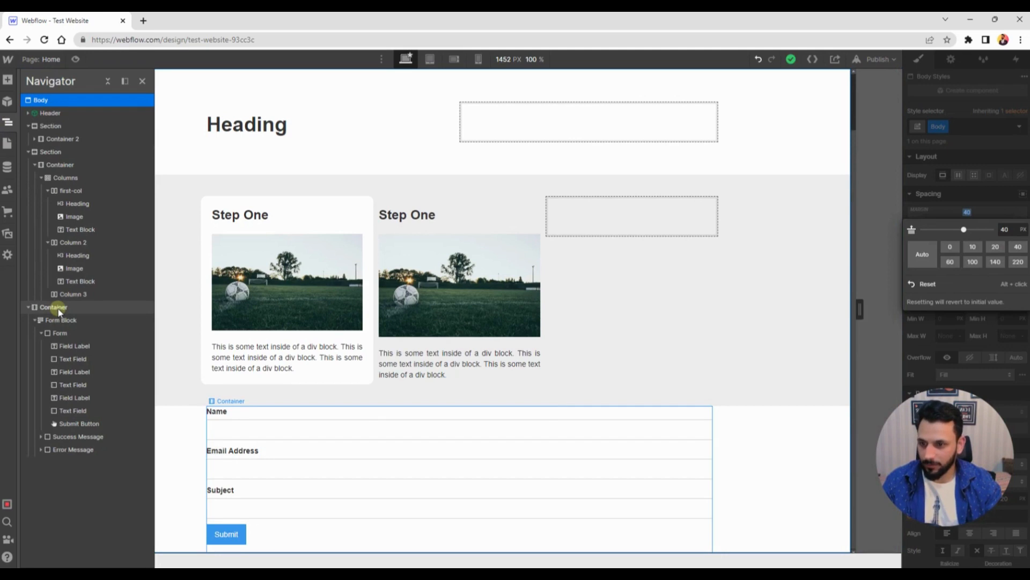
left_click(59, 309)
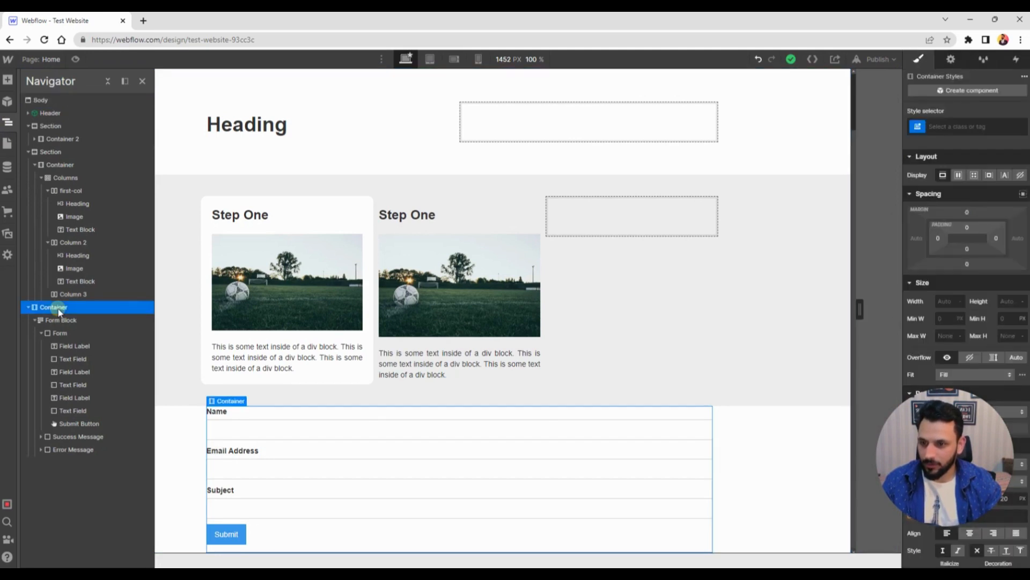
left_click(969, 213)
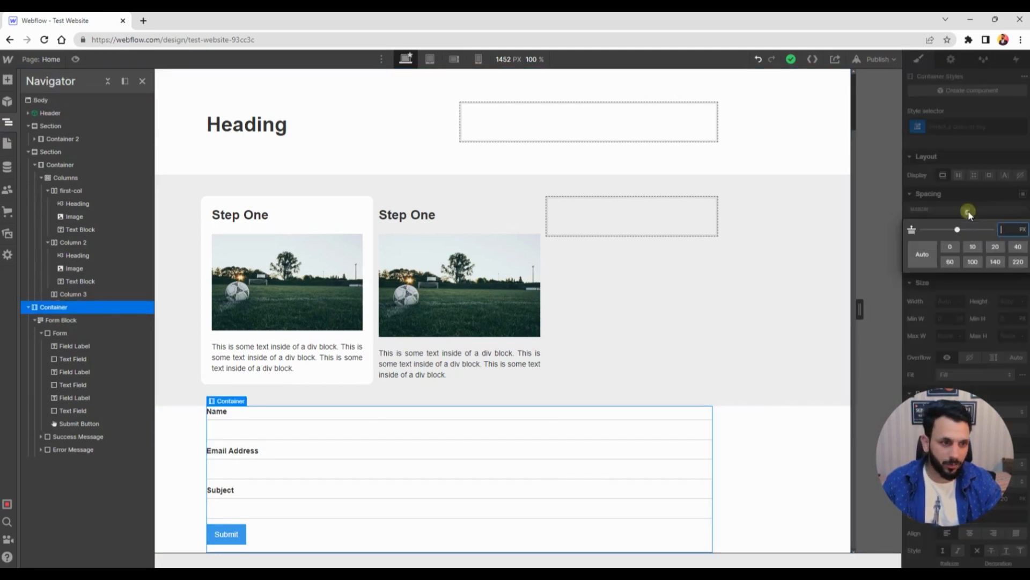
left_click(1018, 247)
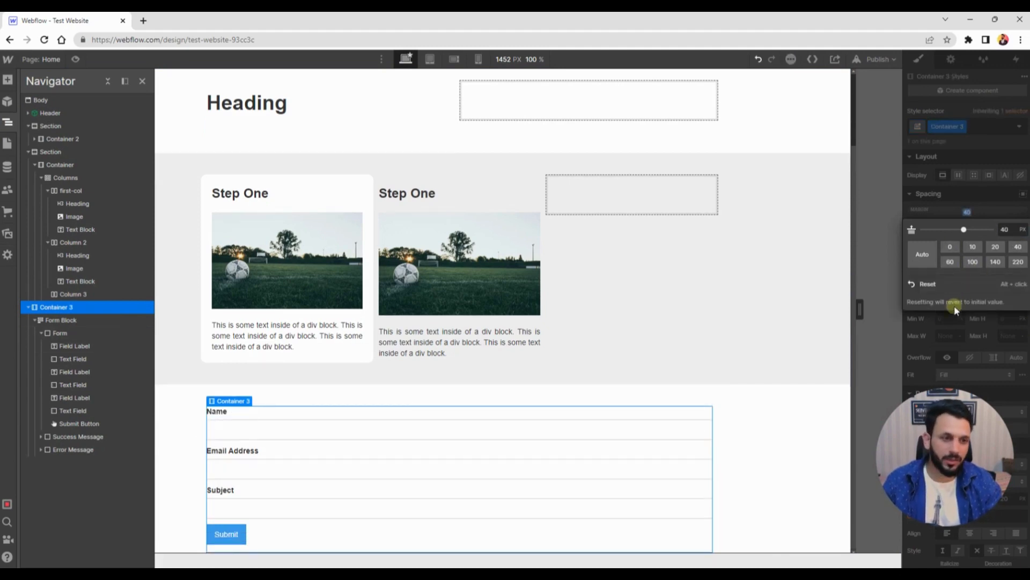
left_click(921, 324)
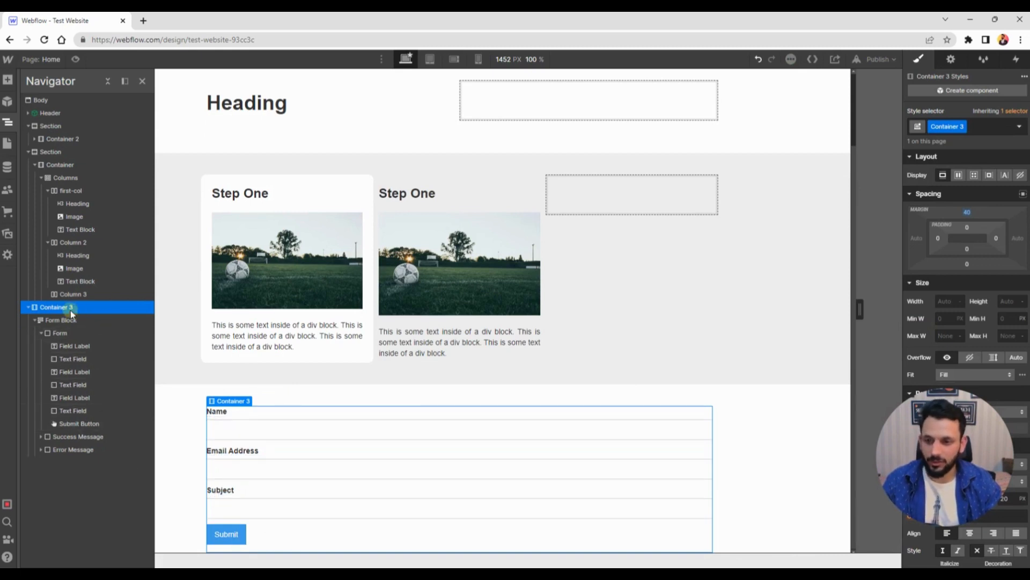
Expand the form's Success Message and Error Message in the Navigator and inspect their text blocks
left_click(41, 437)
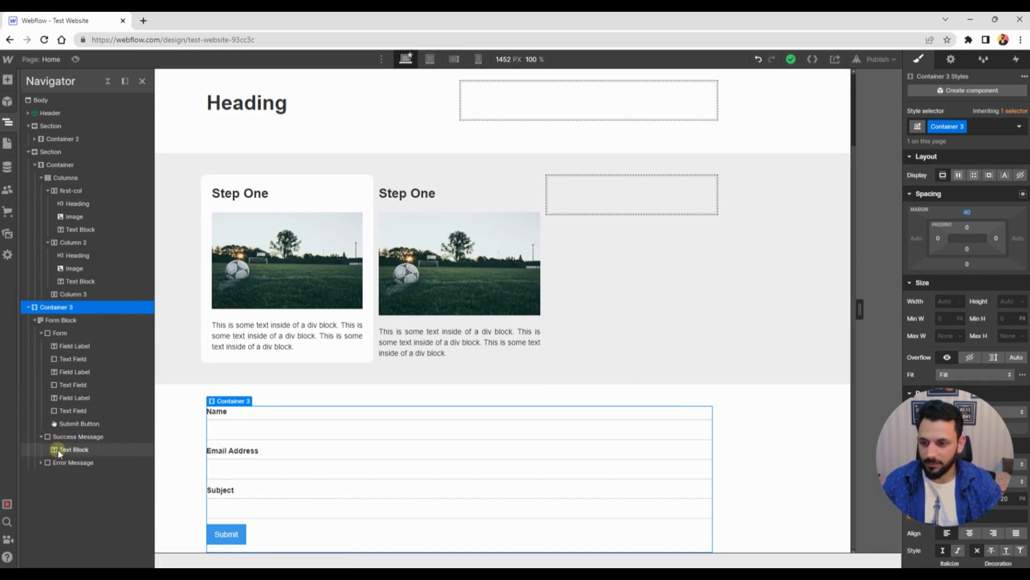
left_click(60, 451)
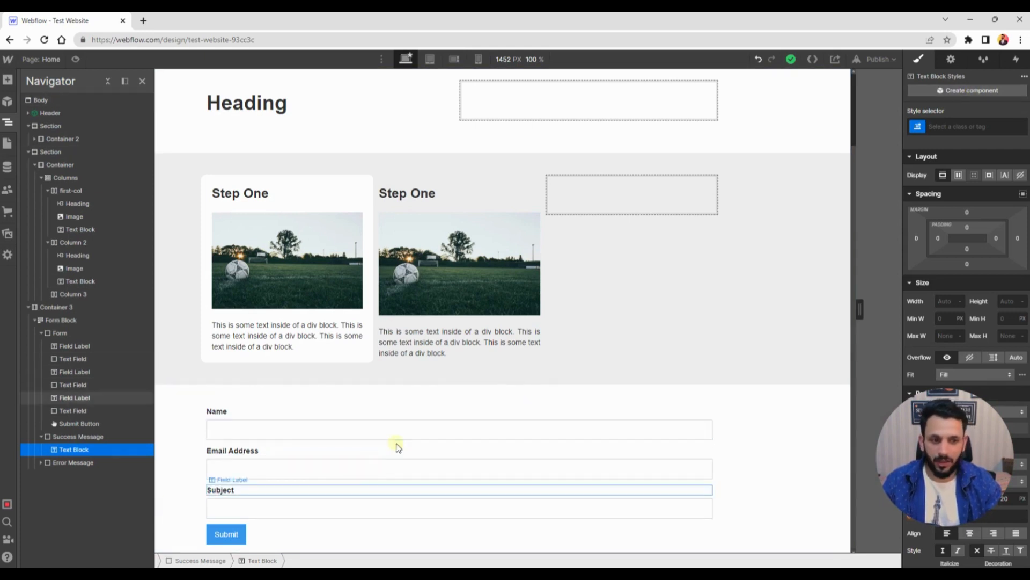
left_click(41, 463)
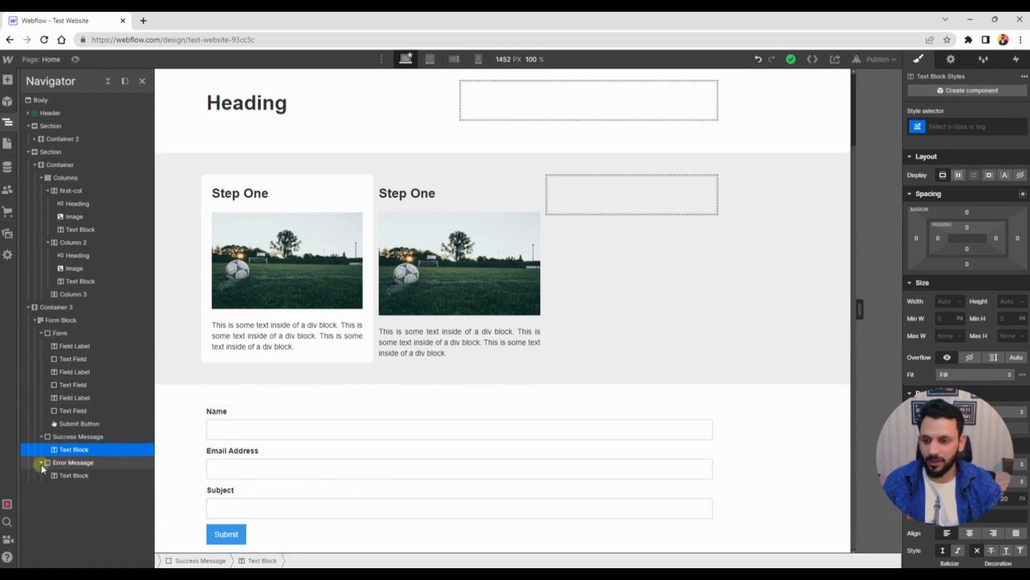
left_click(75, 478)
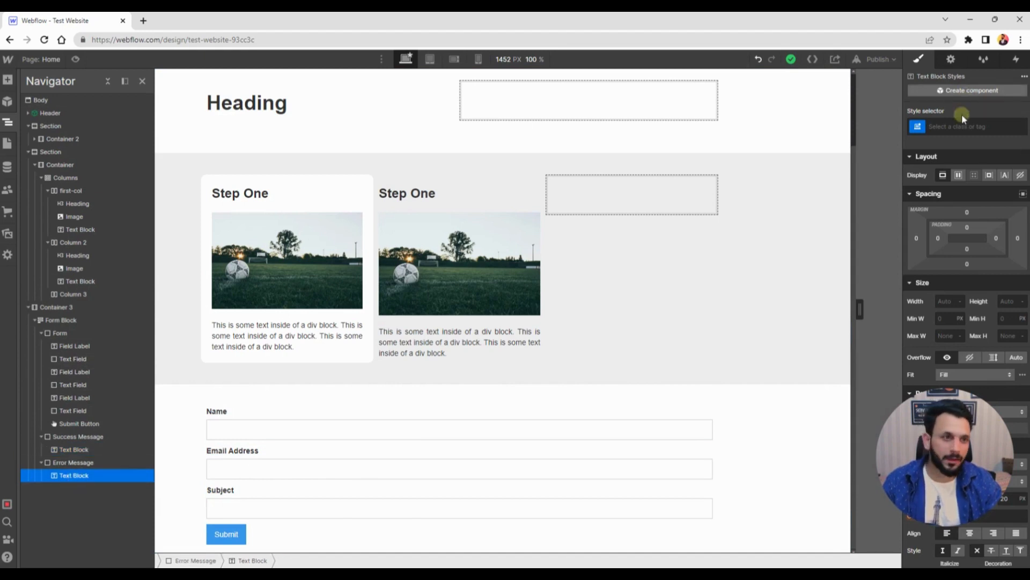
Select the columns section and open the Add elements panel to insert a new element
left_click(168, 177)
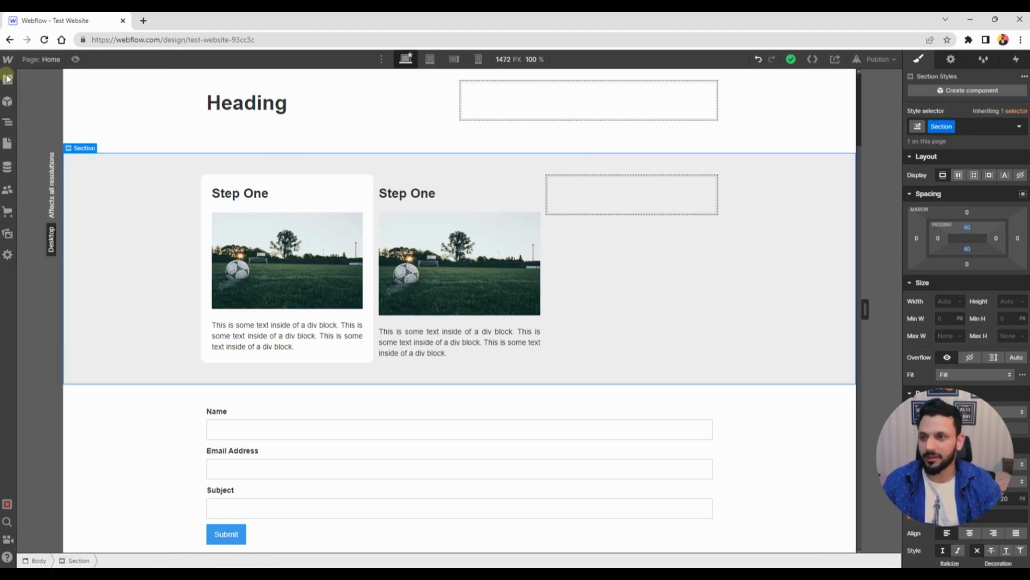
key("a")
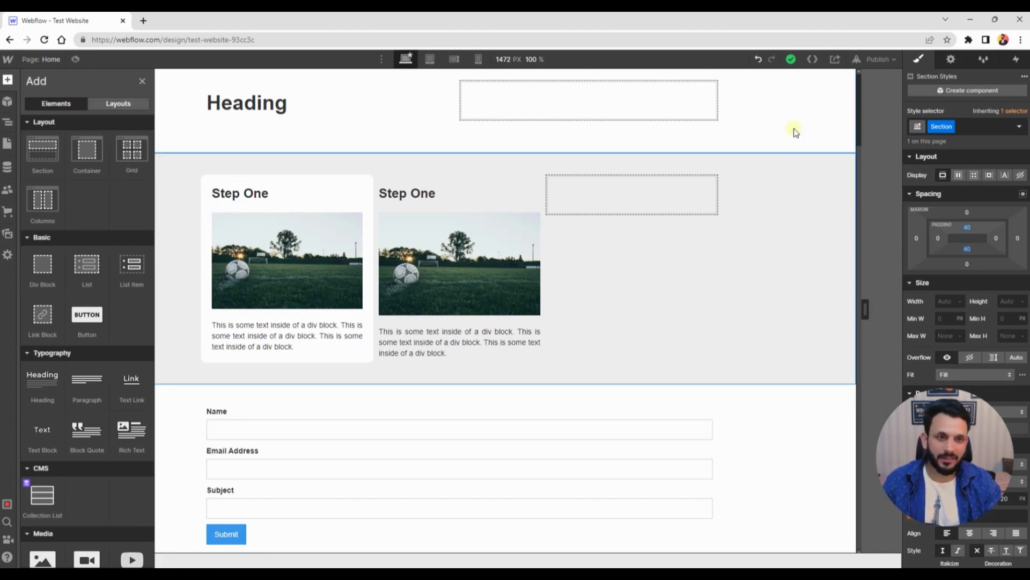
left_click(194, 219)
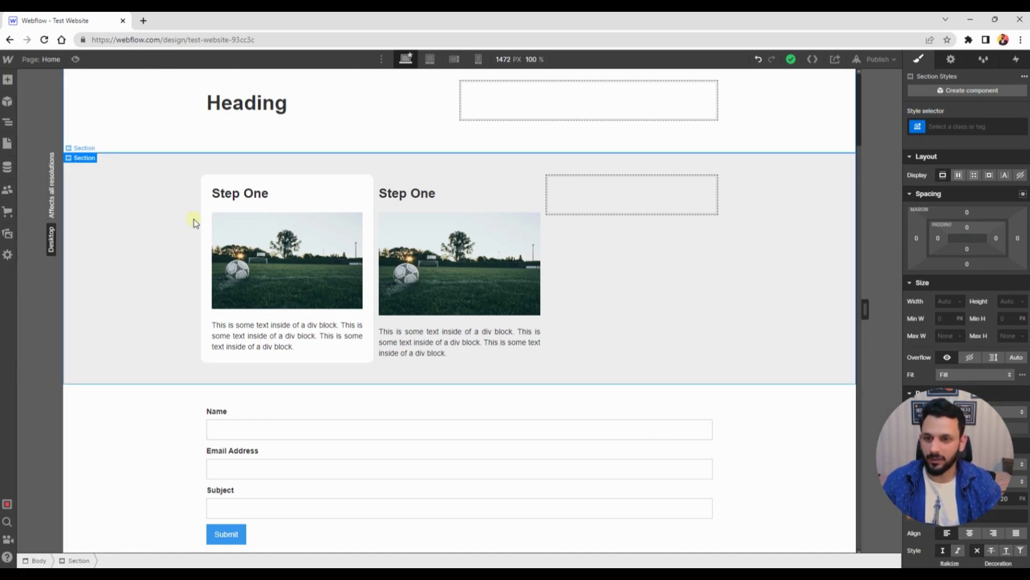